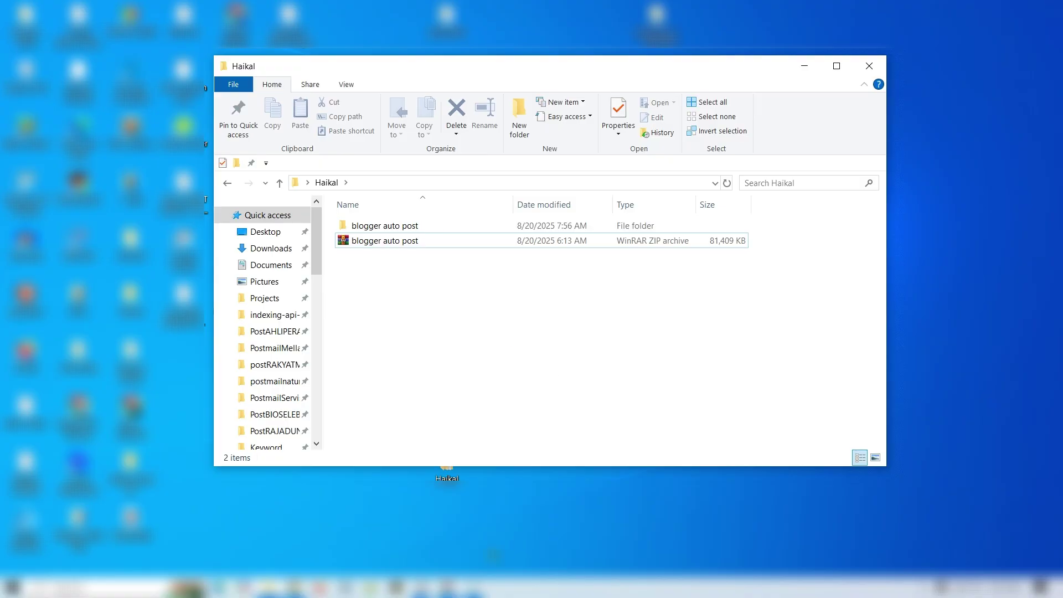
Switch to Gmail and open the "Lisensi Bloger Auto Post" email to view the license details, dismissing the pop-up tip and minimizing the browser
left_click(442, 528)
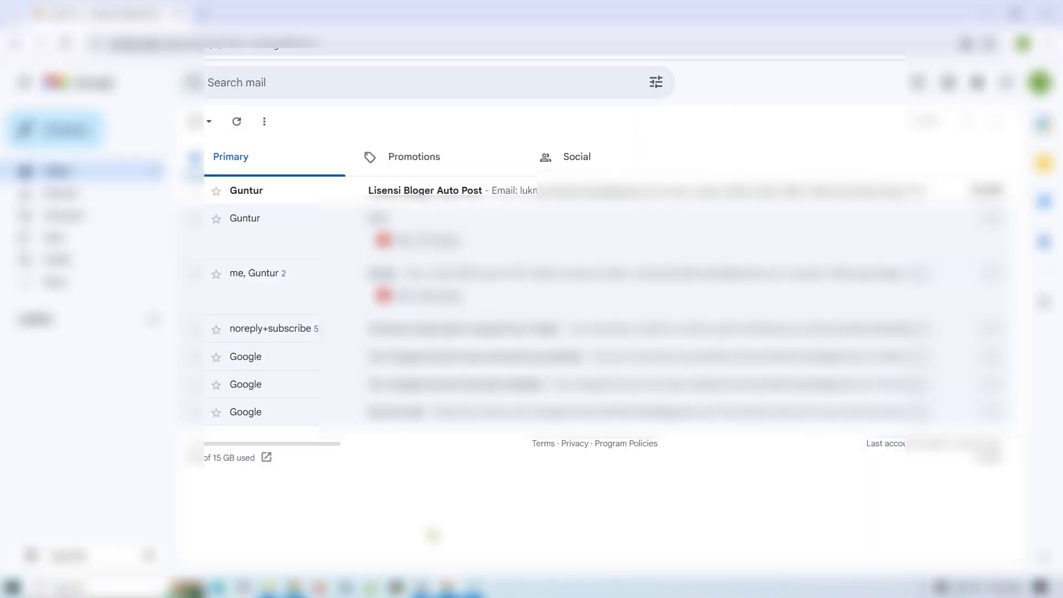
left_click(447, 192)
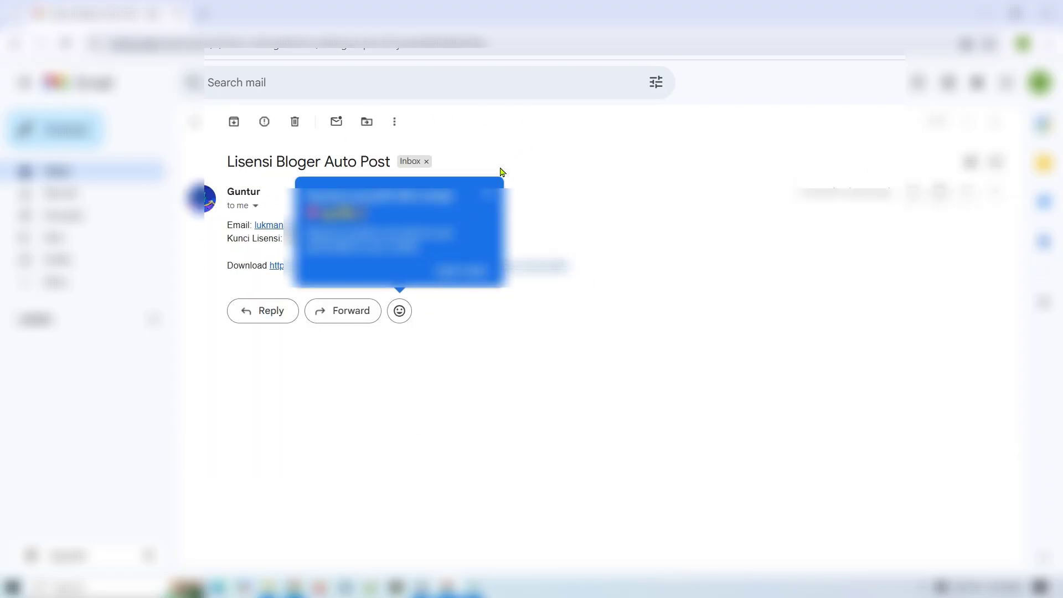
left_click(490, 196)
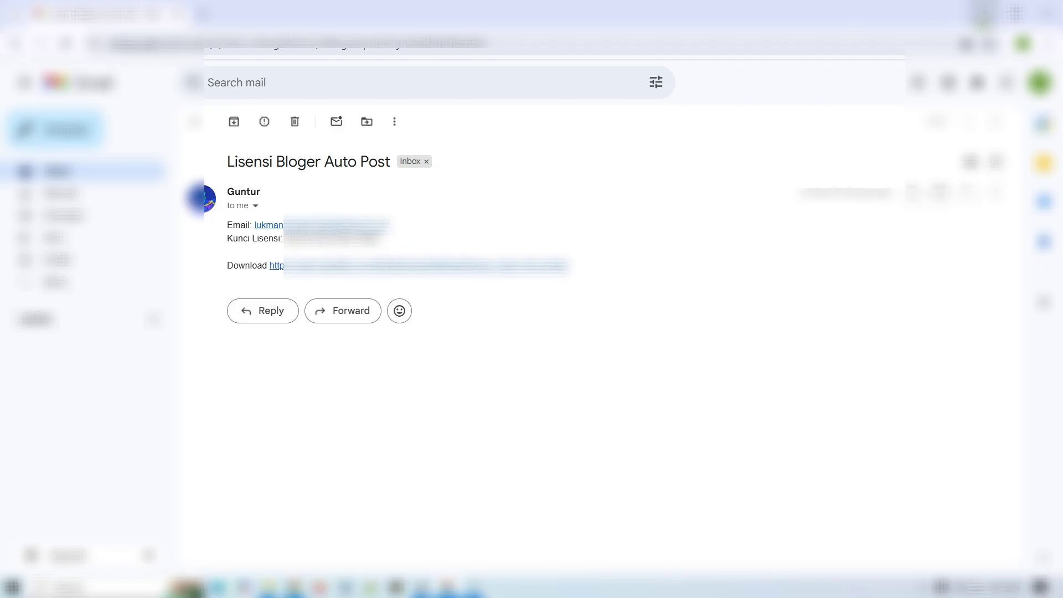
left_click(983, 13)
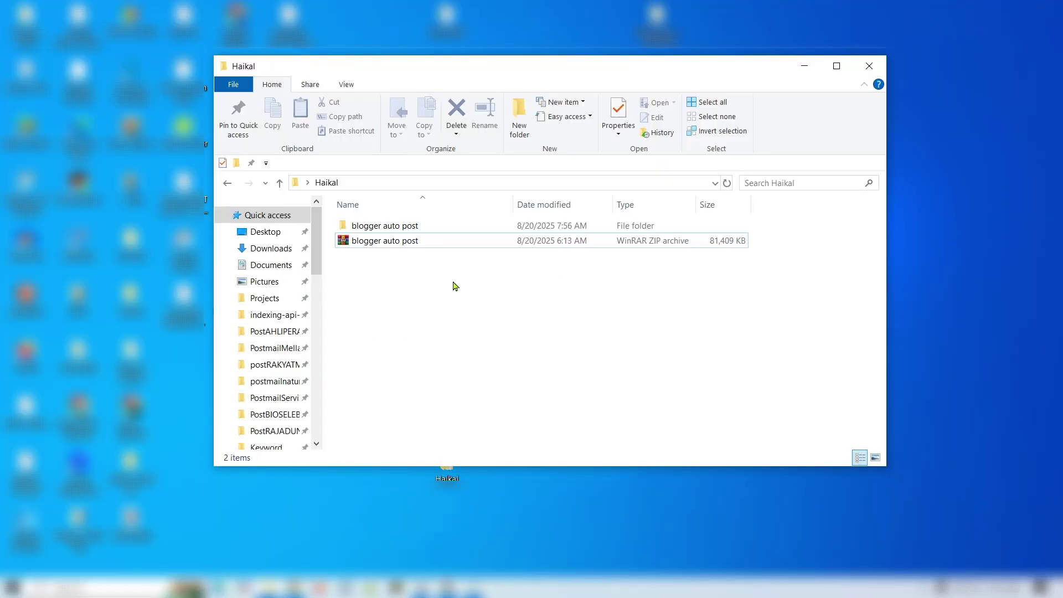
Launch the appv59 application from the blogger auto post folder and reposition its Aktivasi Produk window
double_click(398, 227)
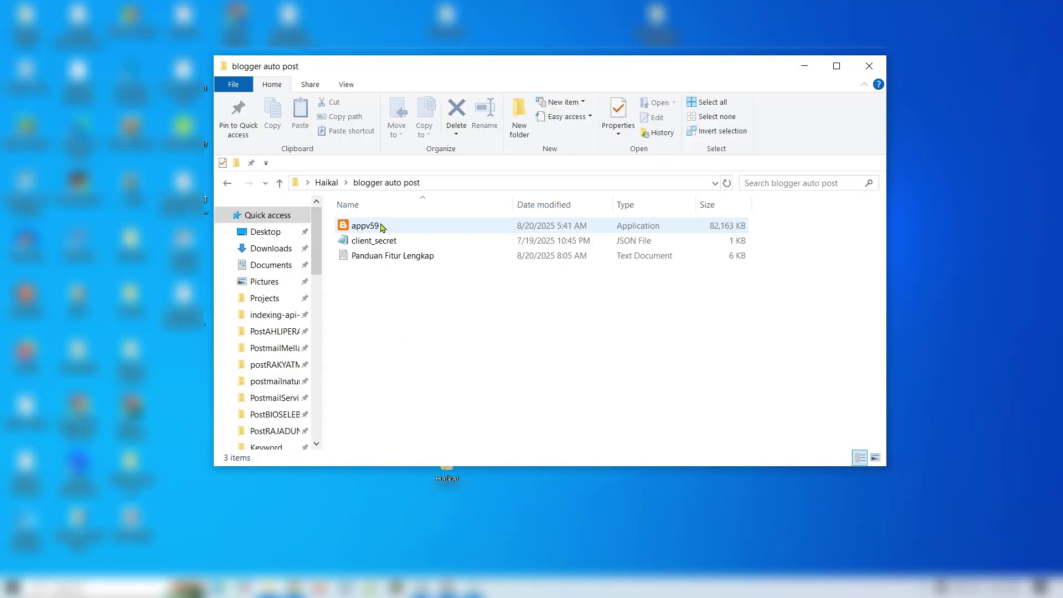
double_click(380, 227)
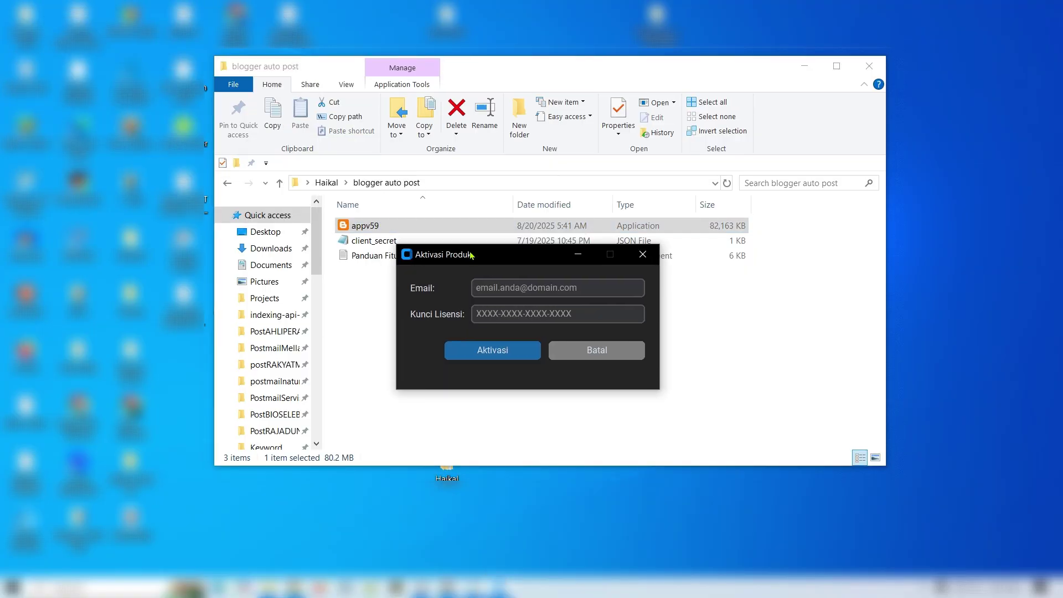
left_click_drag(540, 283, 528, 288)
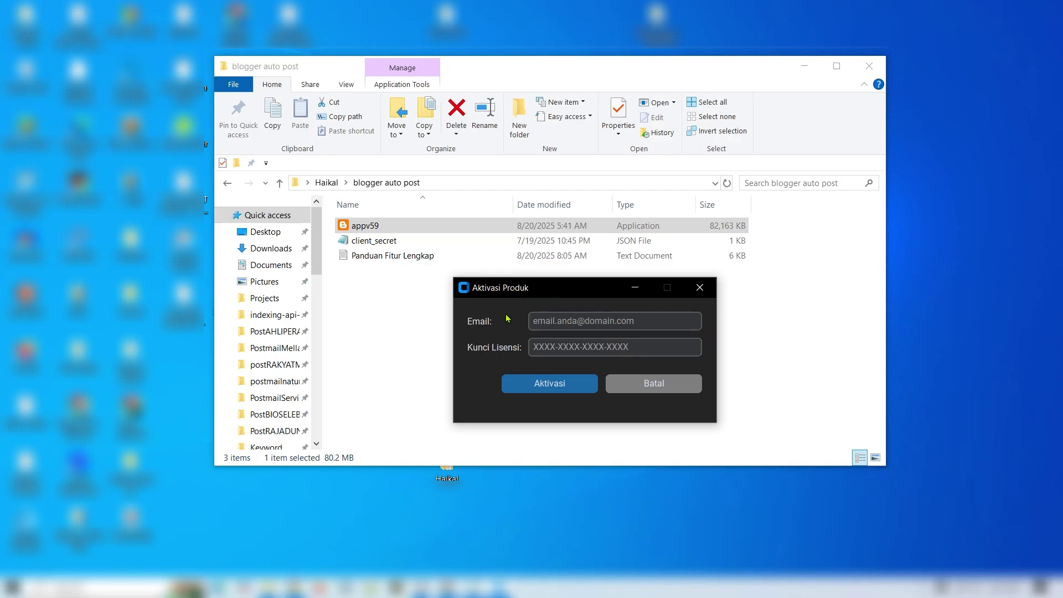
Copy the registered e-mail address from the license email into the Email field of the activation form
left_click(538, 320)
left_click(540, 343)
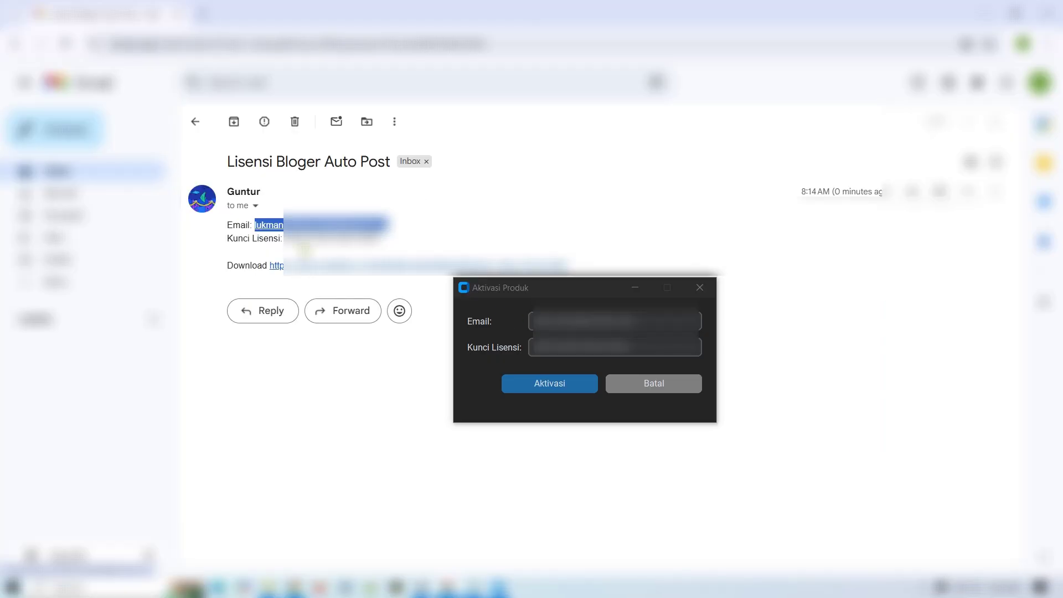
key("alt+Tab")
key("ctrl+v")
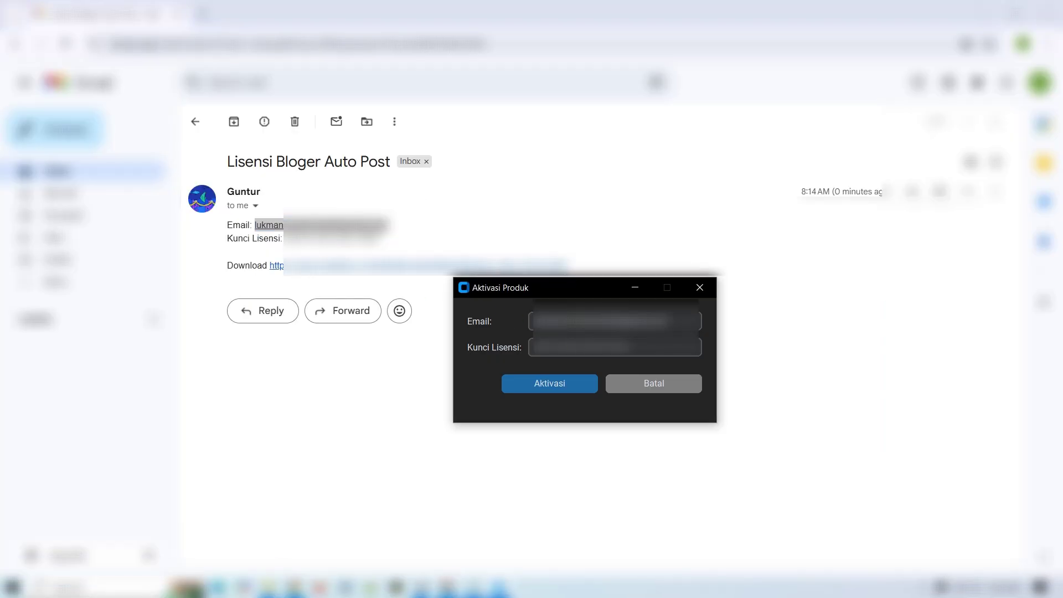
Copy the license key from the license email and paste it into the Kunci Lisensi field
key("alt+Tab")
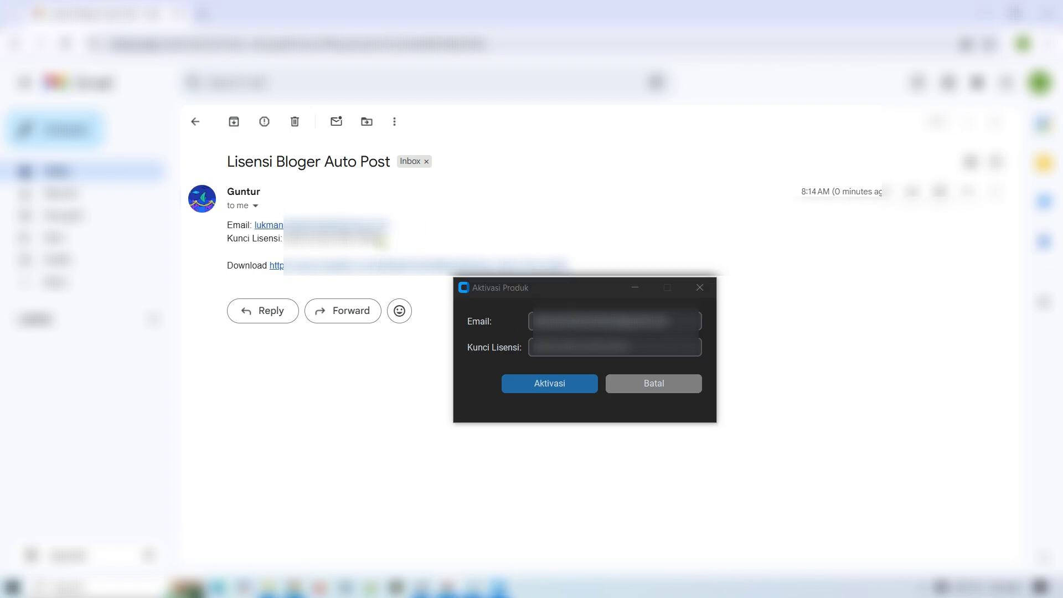
left_click_drag(382, 238, 284, 239)
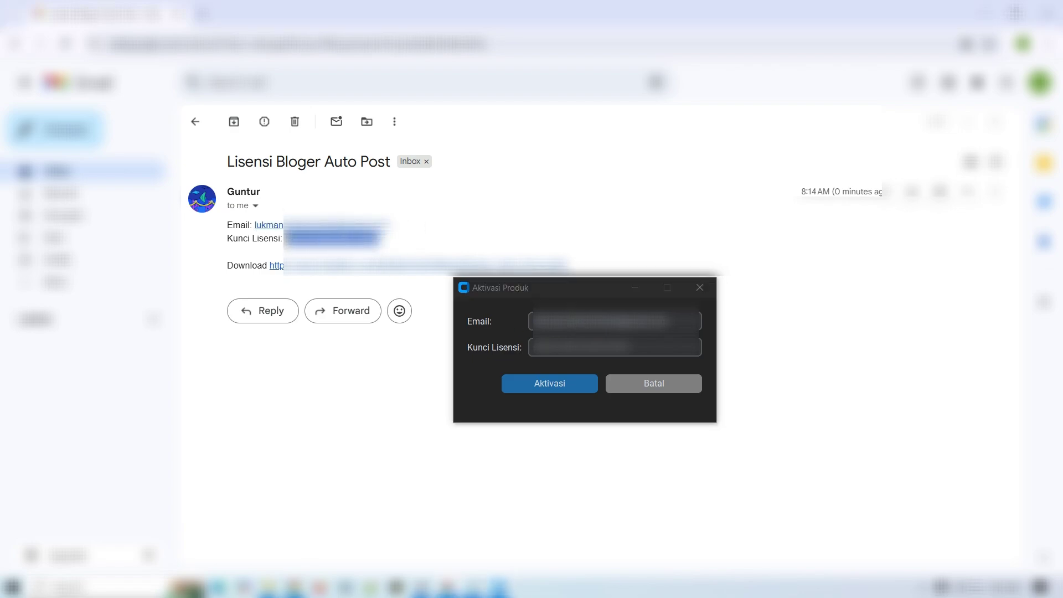
key("alt+Tab")
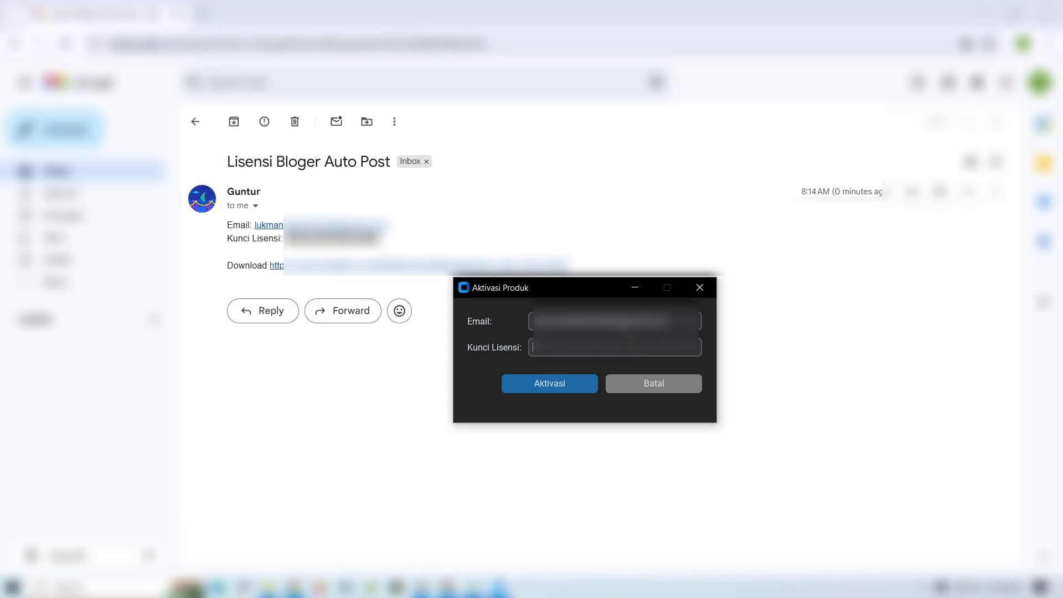
key("ctrl+v")
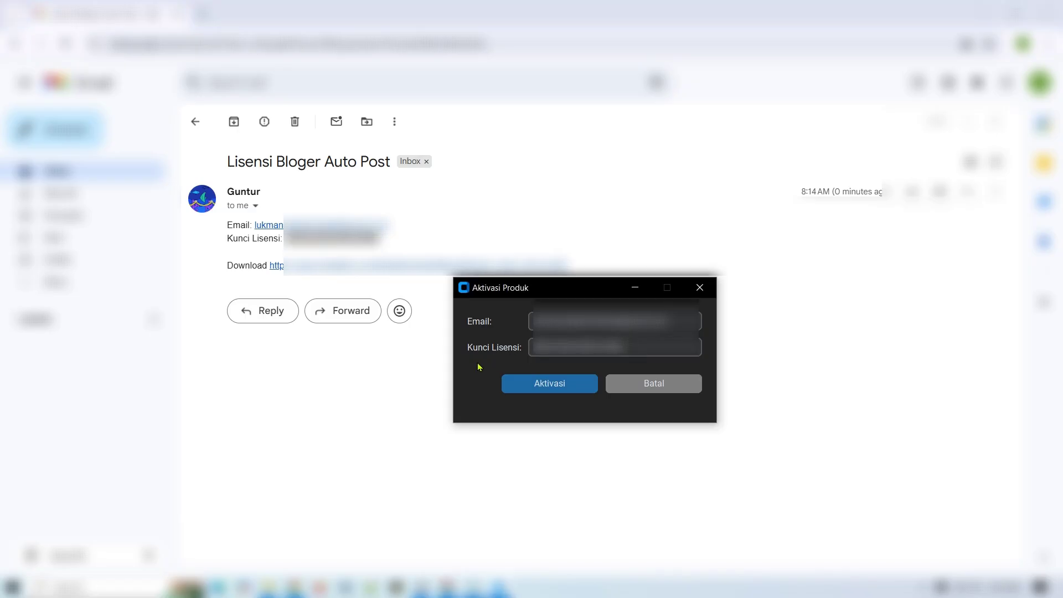
Submit the product activation and acknowledge the Sukses message to start the application
left_click(550, 389)
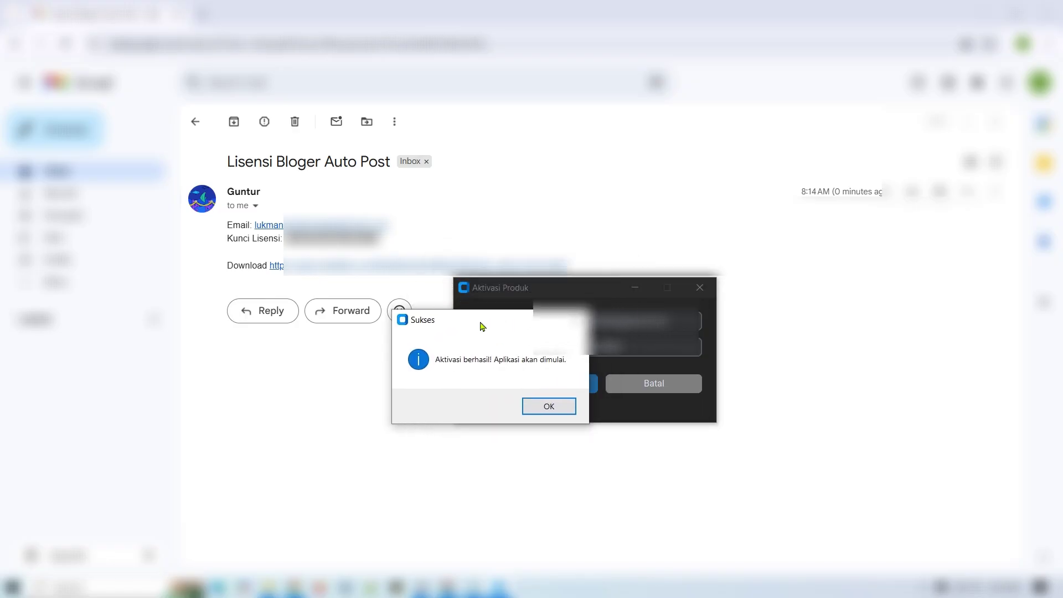
left_click_drag(482, 326, 582, 412)
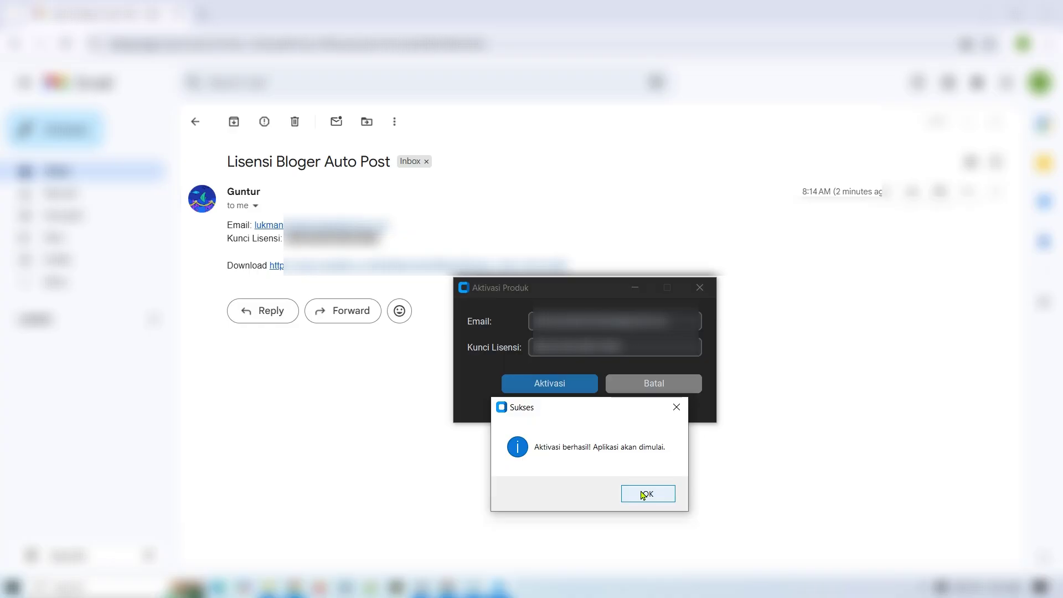
left_click(643, 495)
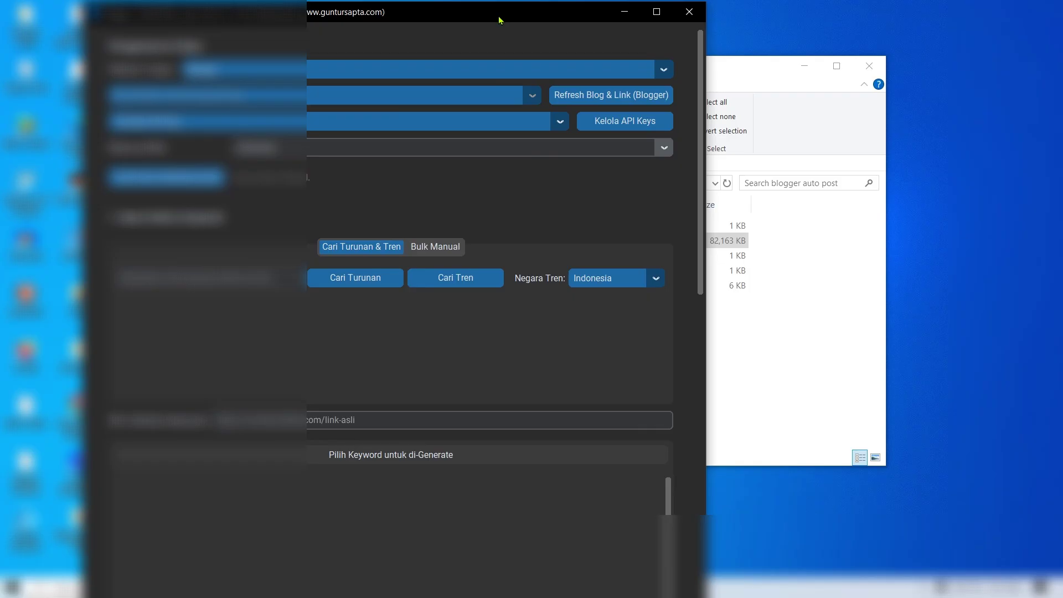
Move the Auto Post Pro window clear of the file explorer window and minimize the file explorer
left_click_drag(449, 21, 675, 22)
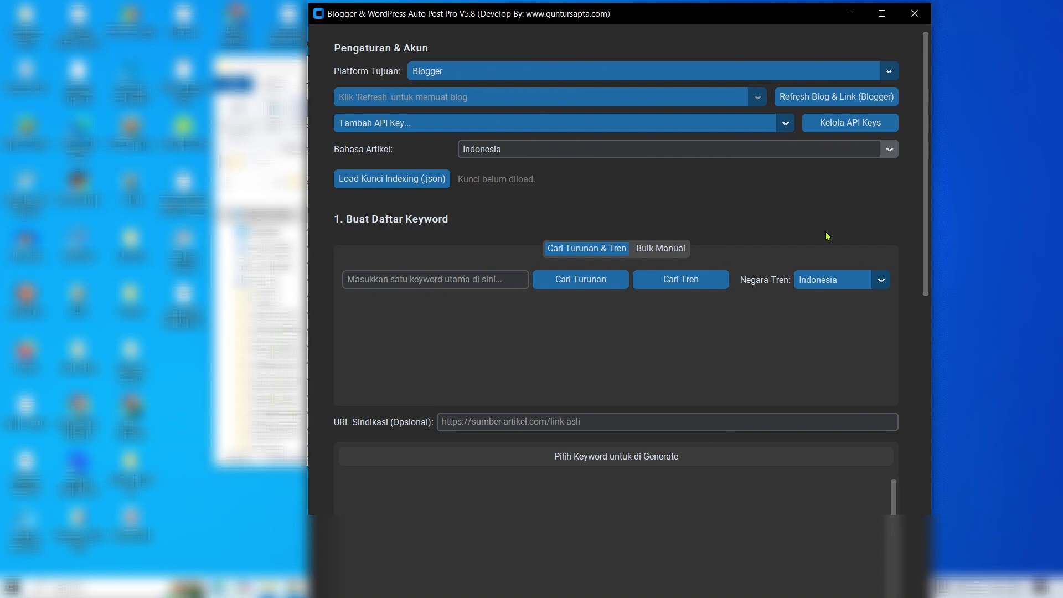
left_click(296, 75)
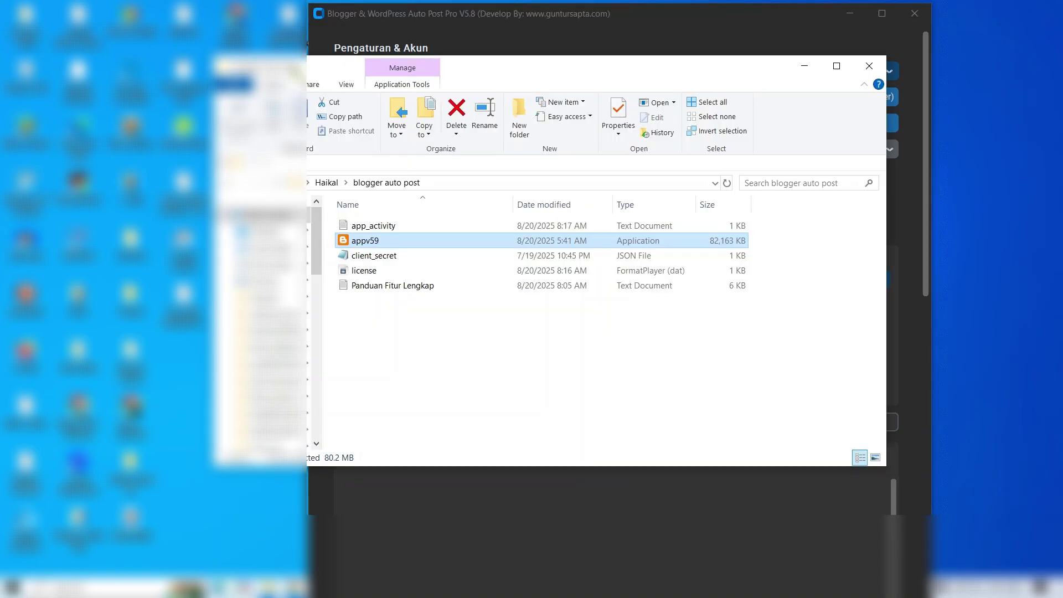
left_click(804, 68)
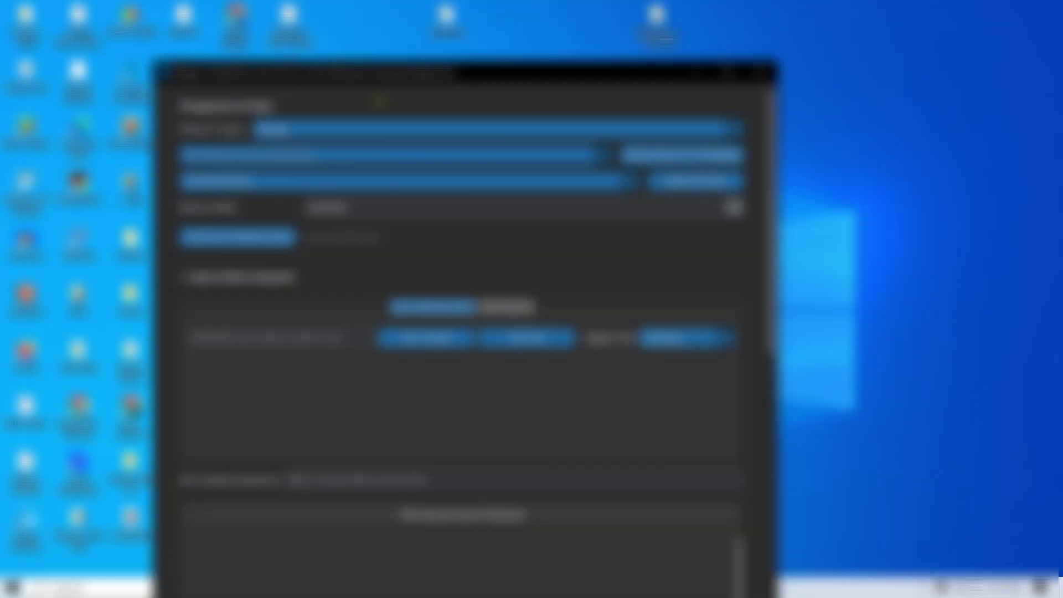
Switch to the browser, return from the license email to the Gmail inbox and open a new browser tab
left_click_drag(553, 72, 197, 36)
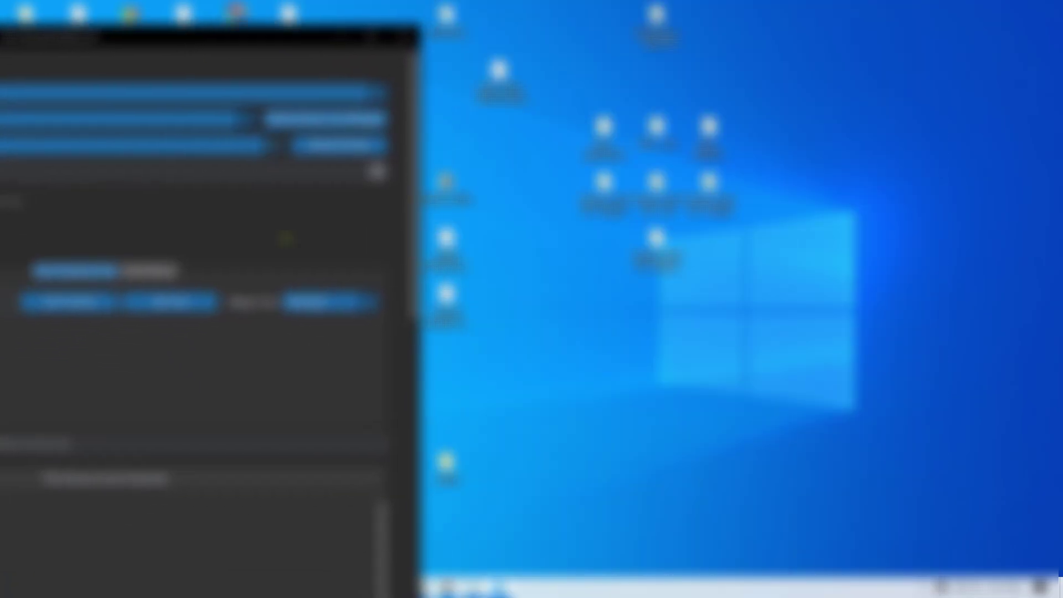
left_click(458, 590)
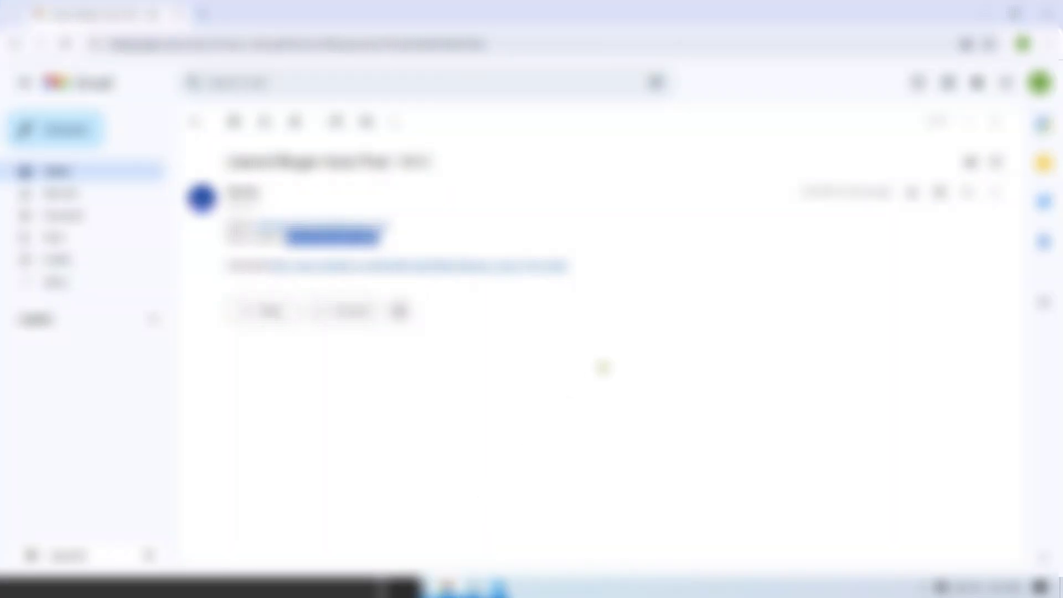
left_click(195, 122)
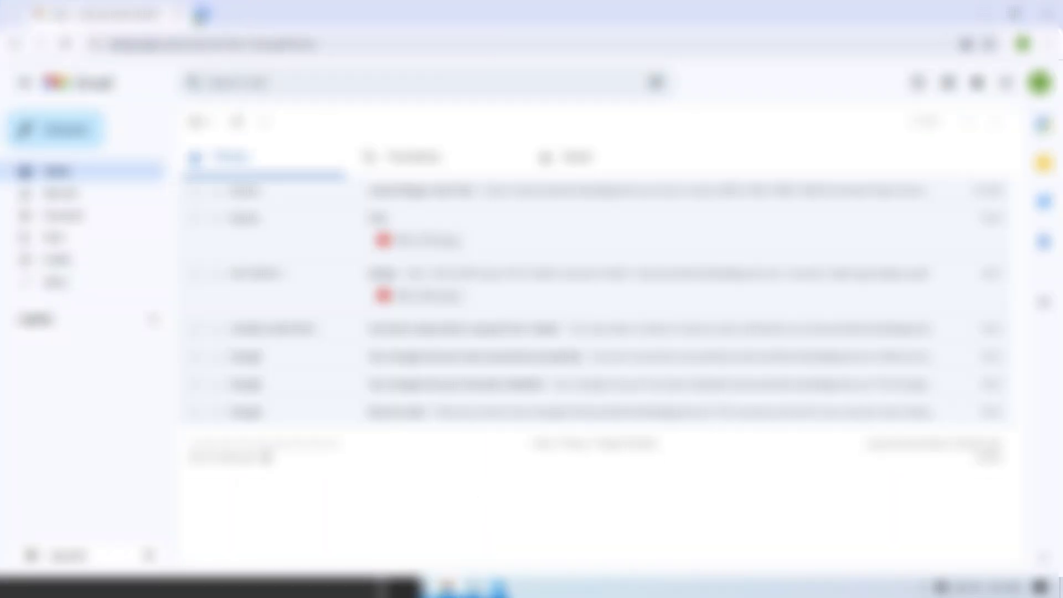
left_click(202, 15)
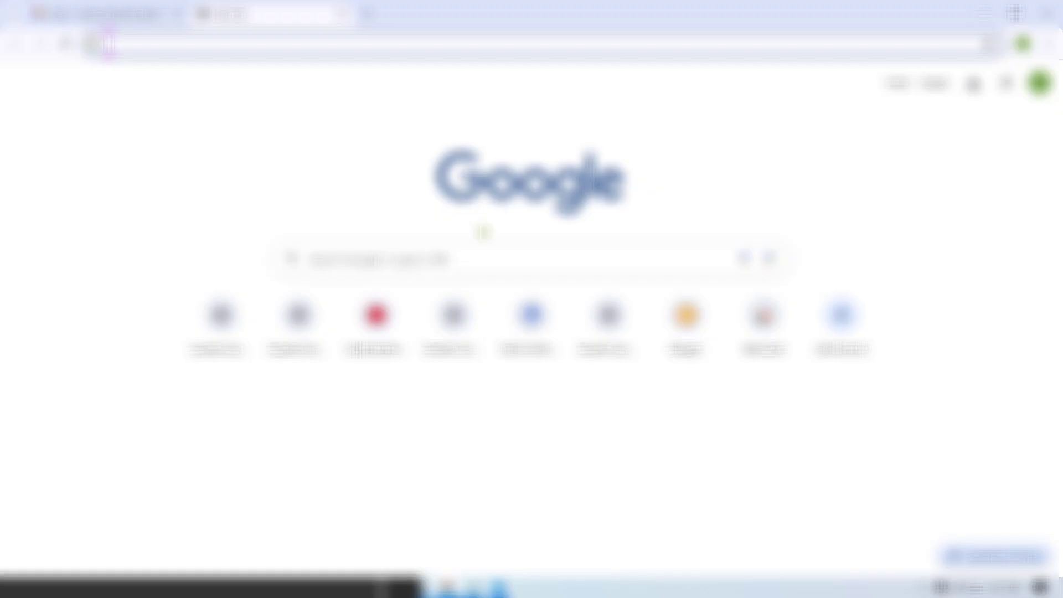
Switch to Blogger & WordPress Auto Post Pro and place its window over the browser with the account settings fully visible
key("alt+Tab")
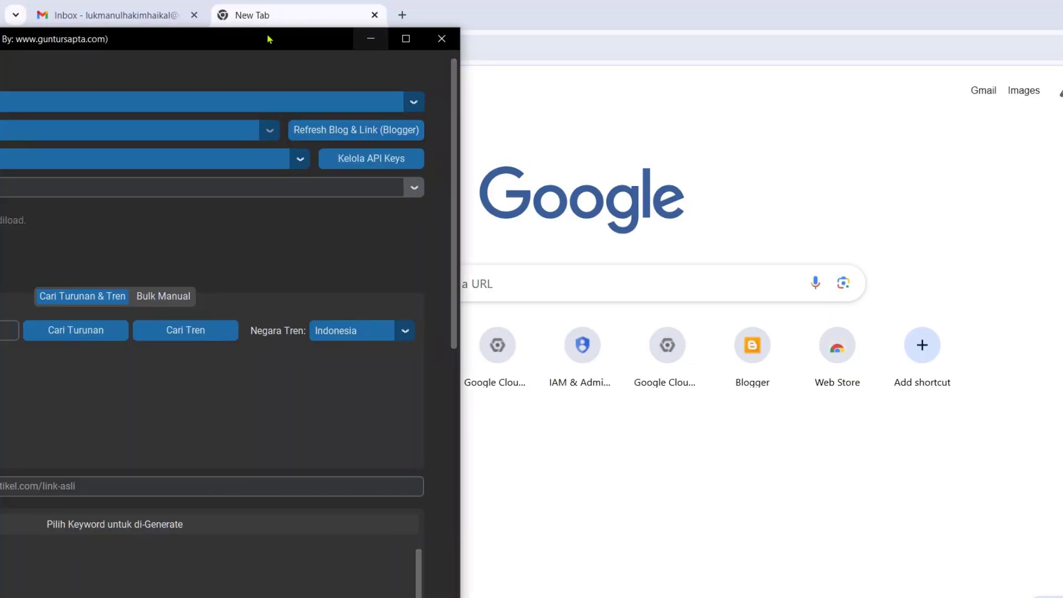
left_click_drag(247, 48, 867, 17)
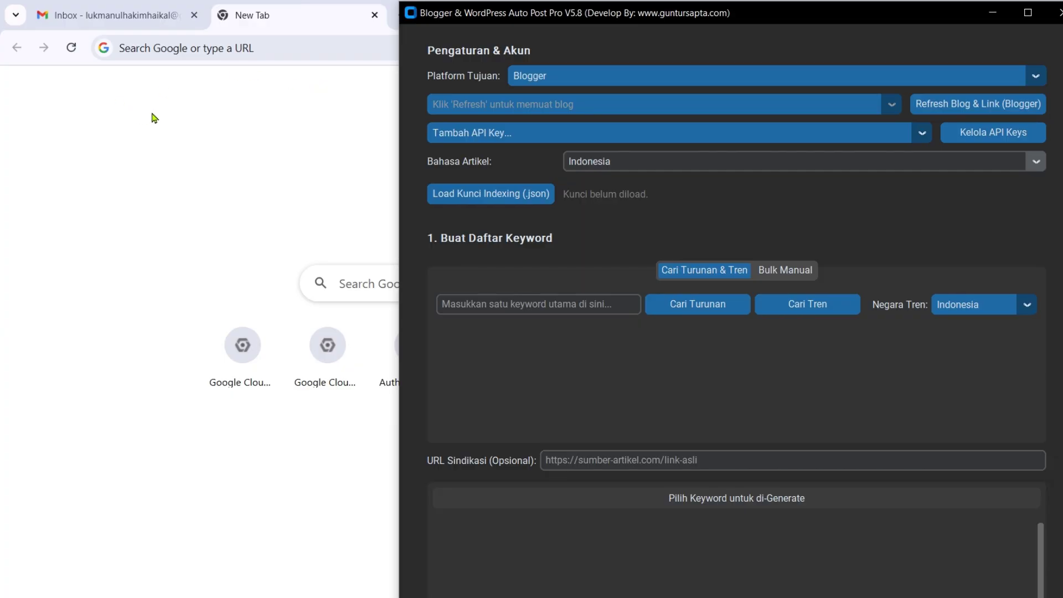
left_click(246, 22)
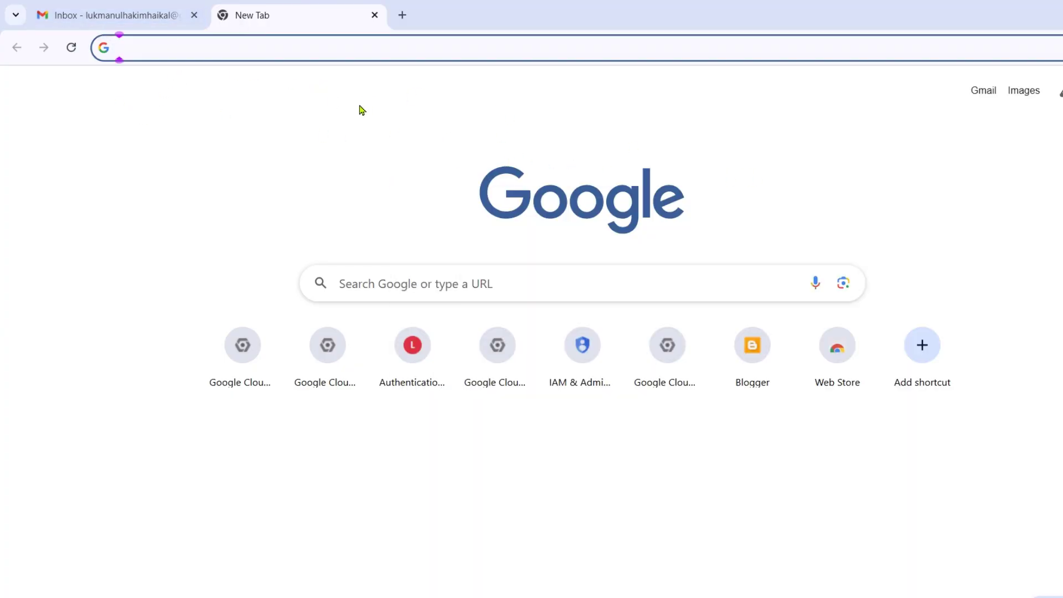
left_click(328, 166)
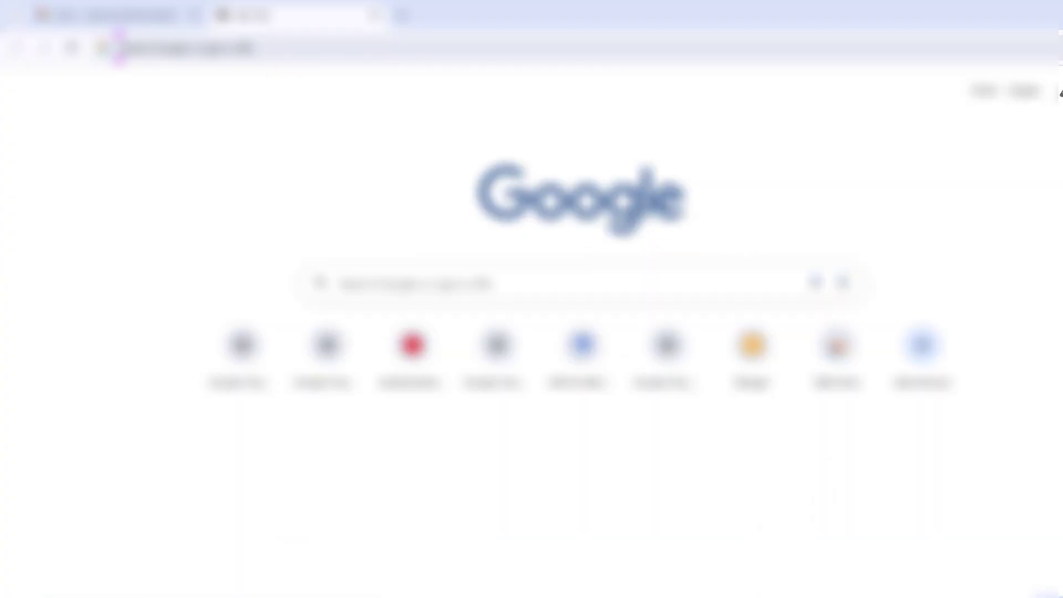
mouse_move(296, 595)
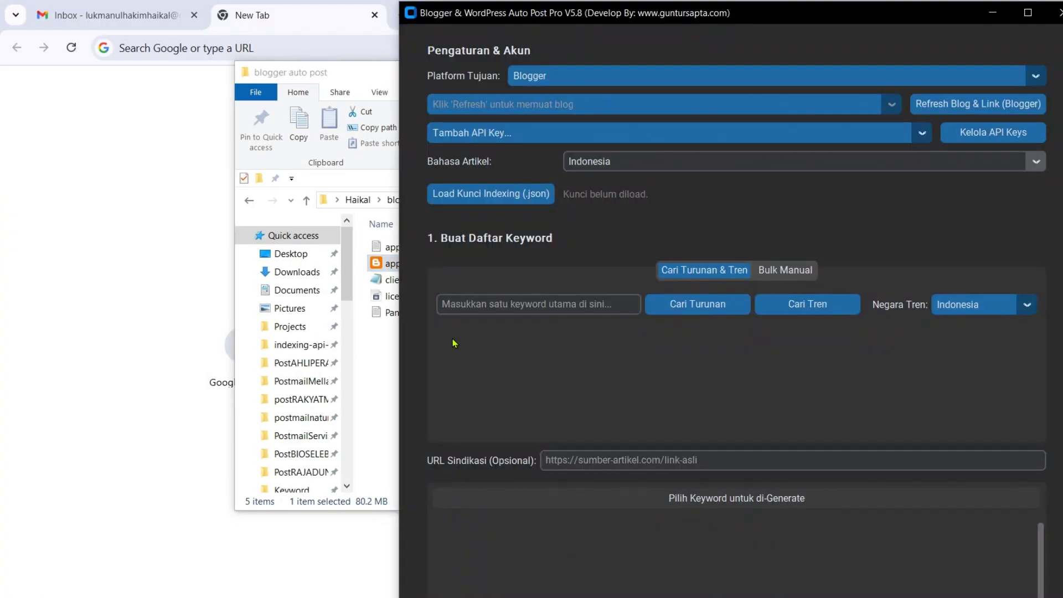
key("alt+Tab")
left_click(879, 72)
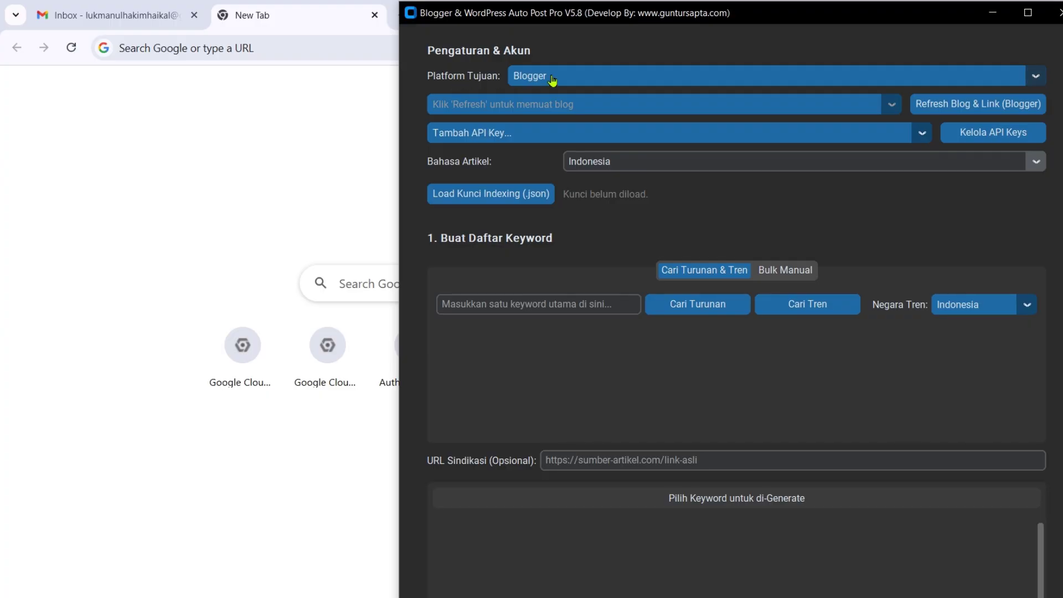
Switch Platform Tujuan to WordPress to examine its account fields, and set it back to Blogger
left_click(697, 77)
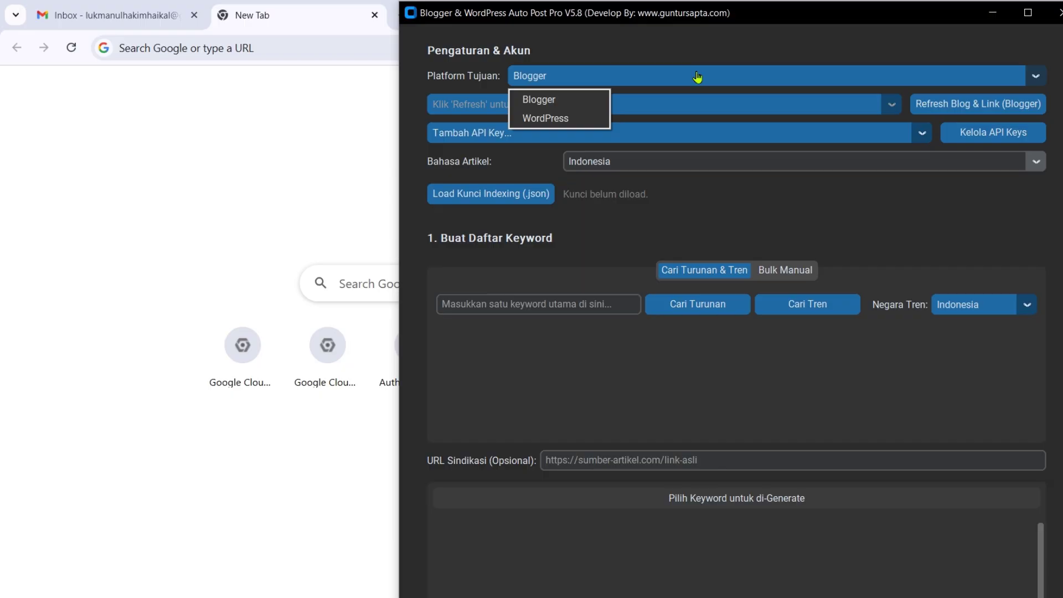
left_click(536, 119)
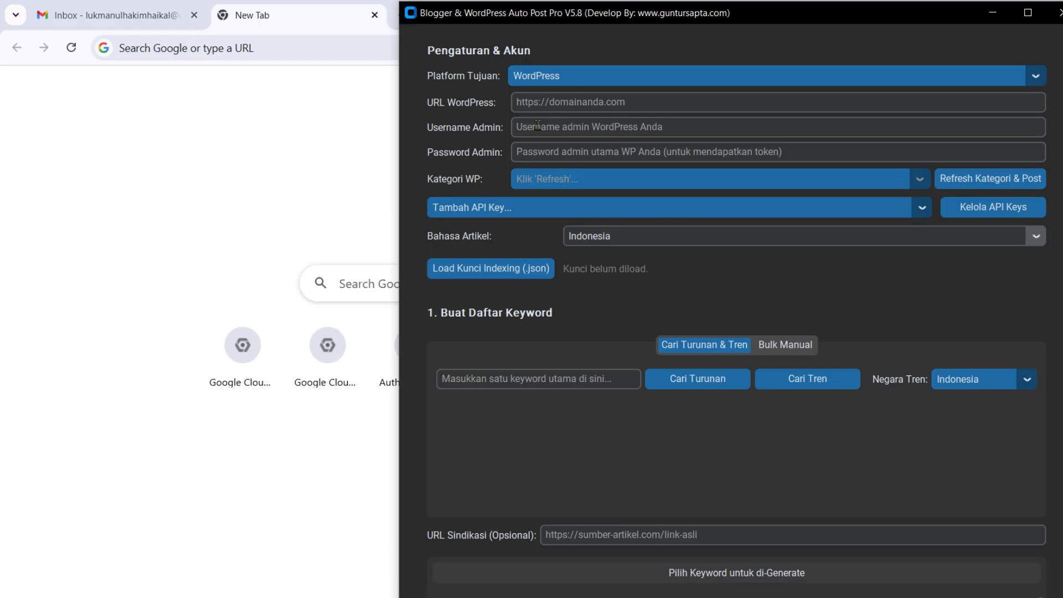
left_click(550, 79)
left_click(549, 100)
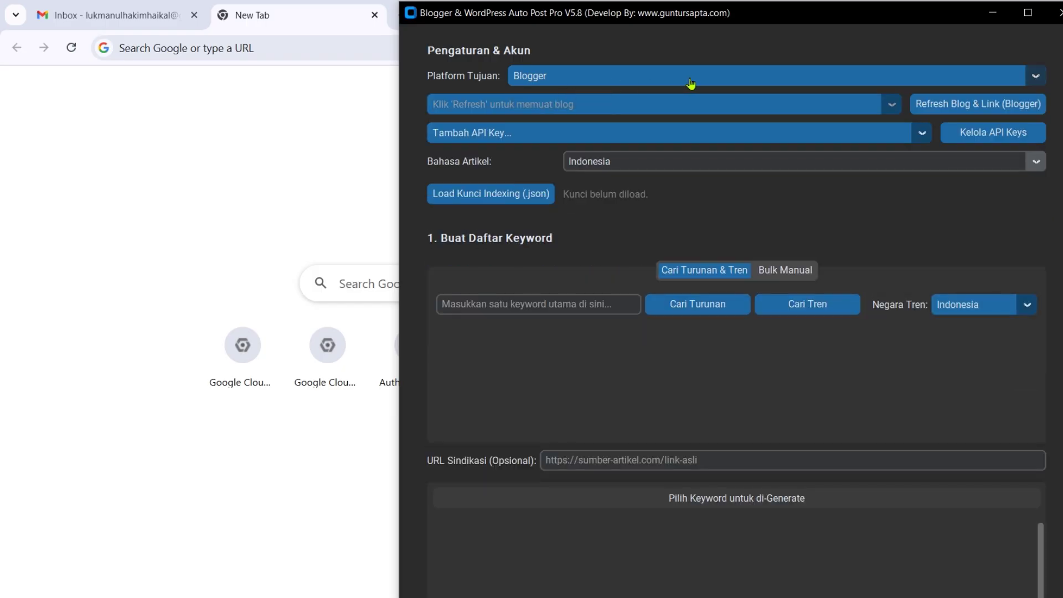
Refresh the Blogger blogs and links, choosing the Google account and granting bloggerautopoststandalone access to manage its Blogger account
left_click(935, 108)
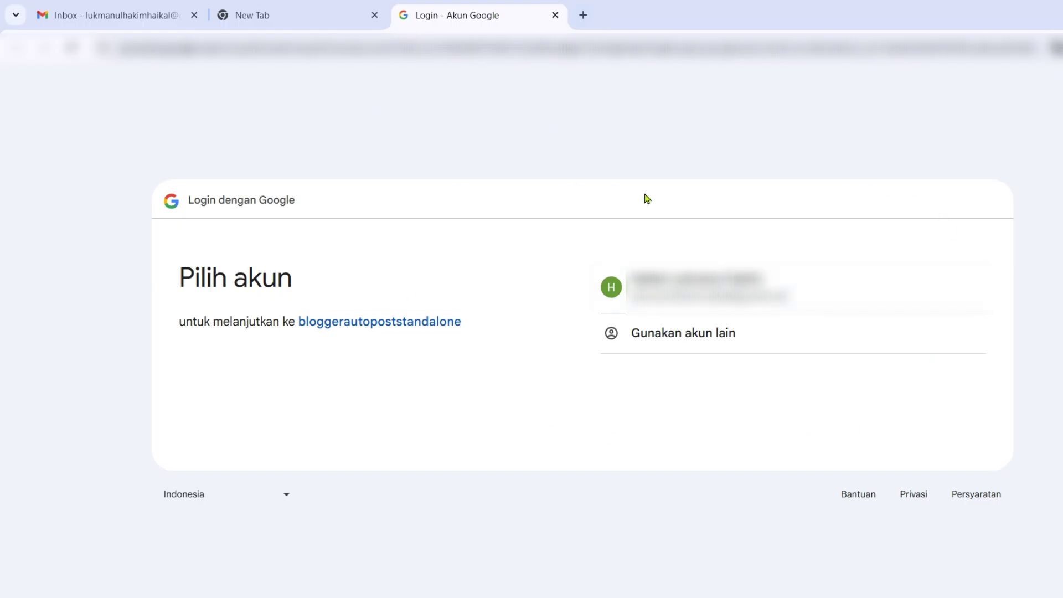
left_click(697, 287)
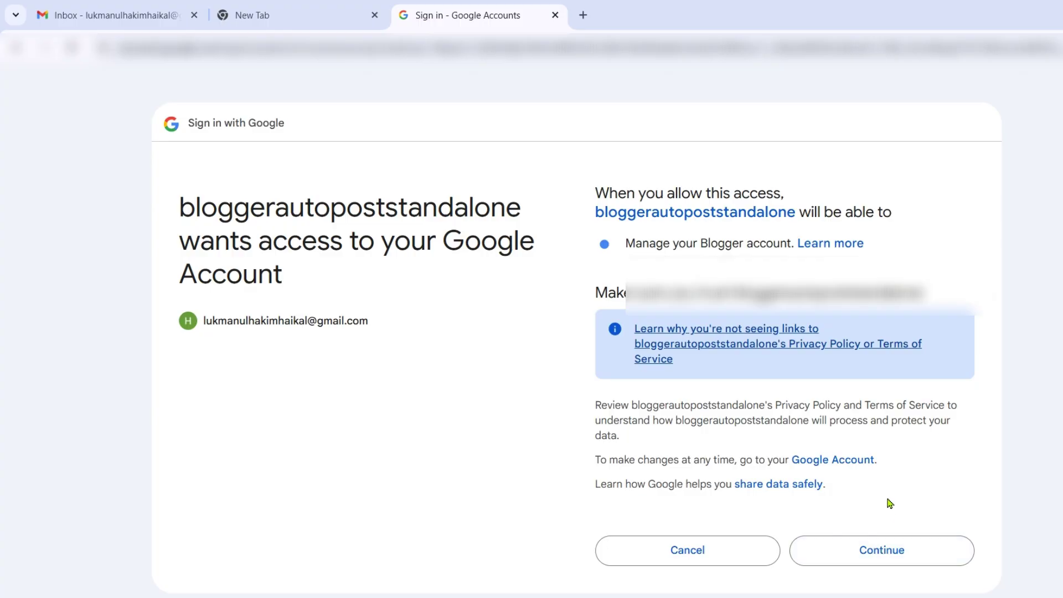
left_click(873, 553)
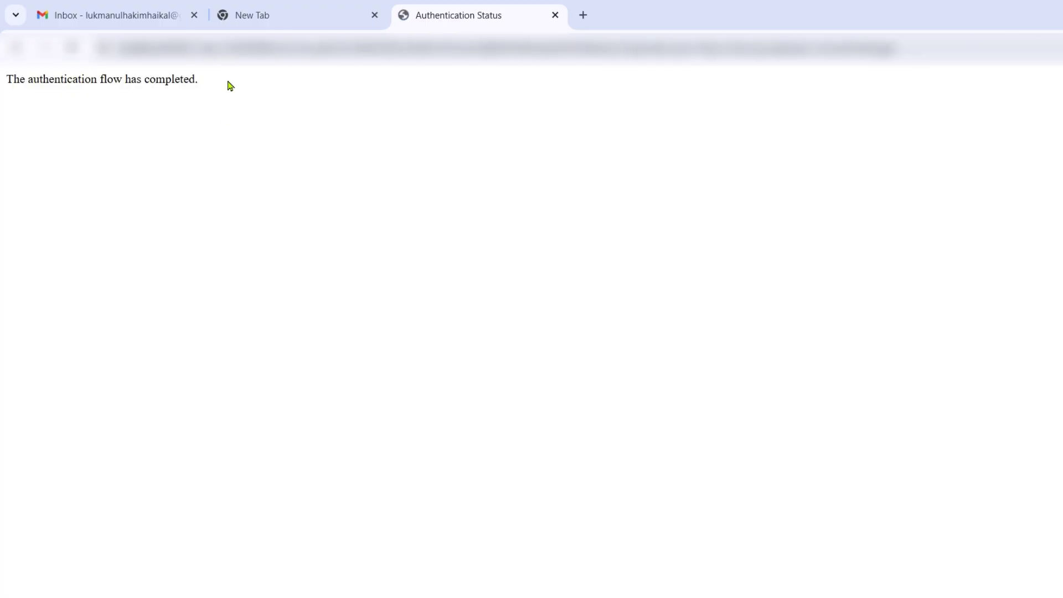
Read the authentication status page, switch back to Blogger & WordPress Auto Post Pro and move its window so all account settings show
left_click_drag(230, 85, 7, 83)
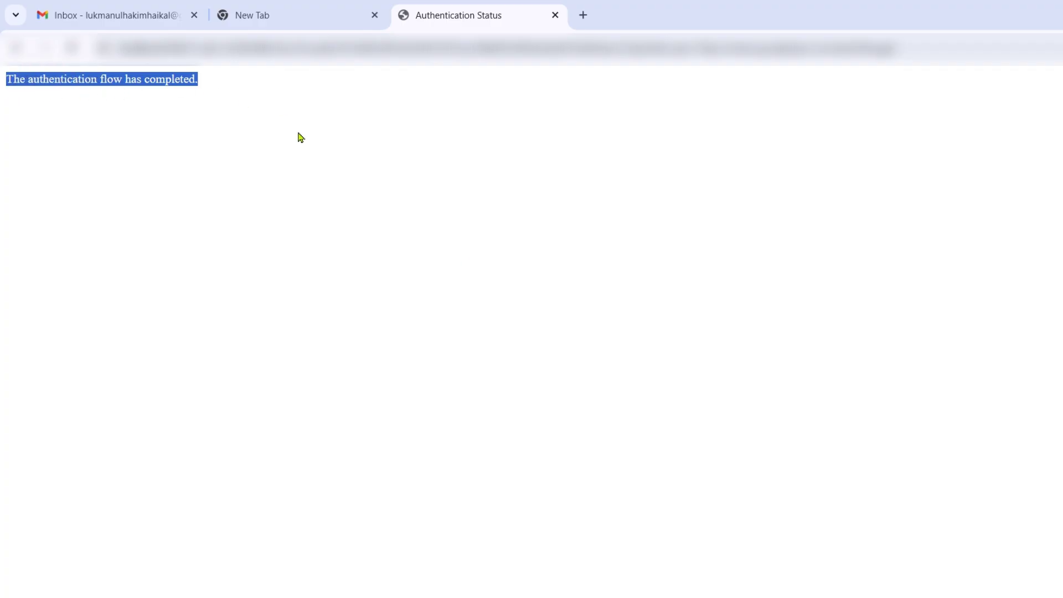
left_click(563, 387)
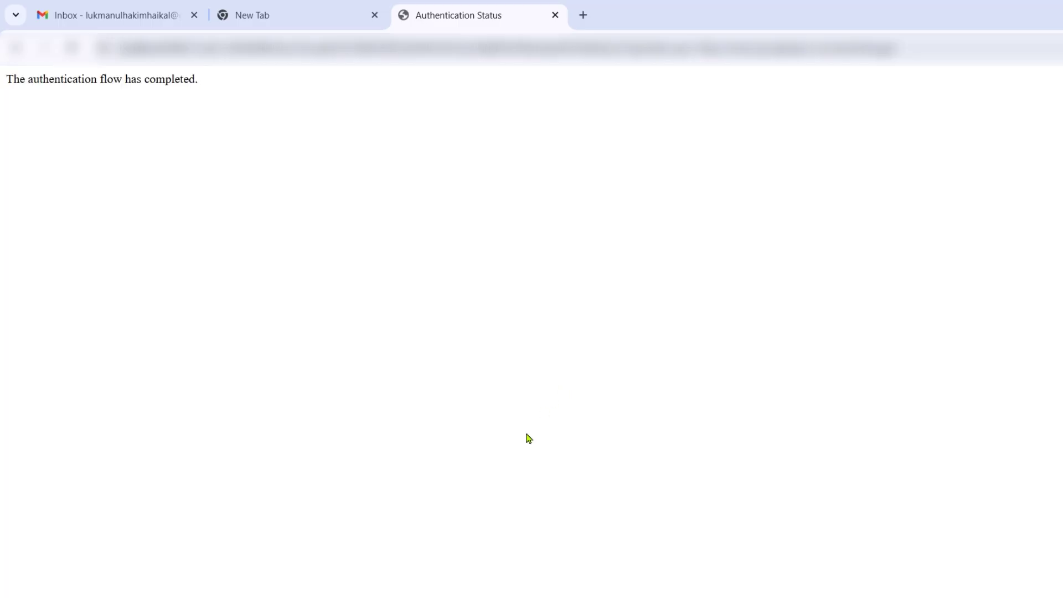
key("alt+Tab")
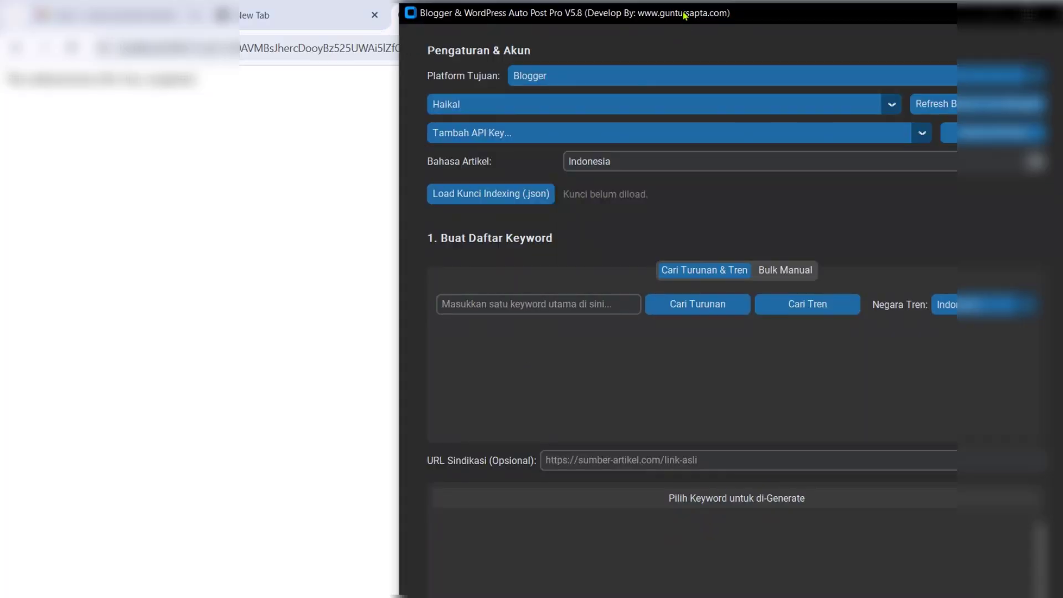
left_click_drag(683, 15, 536, 15)
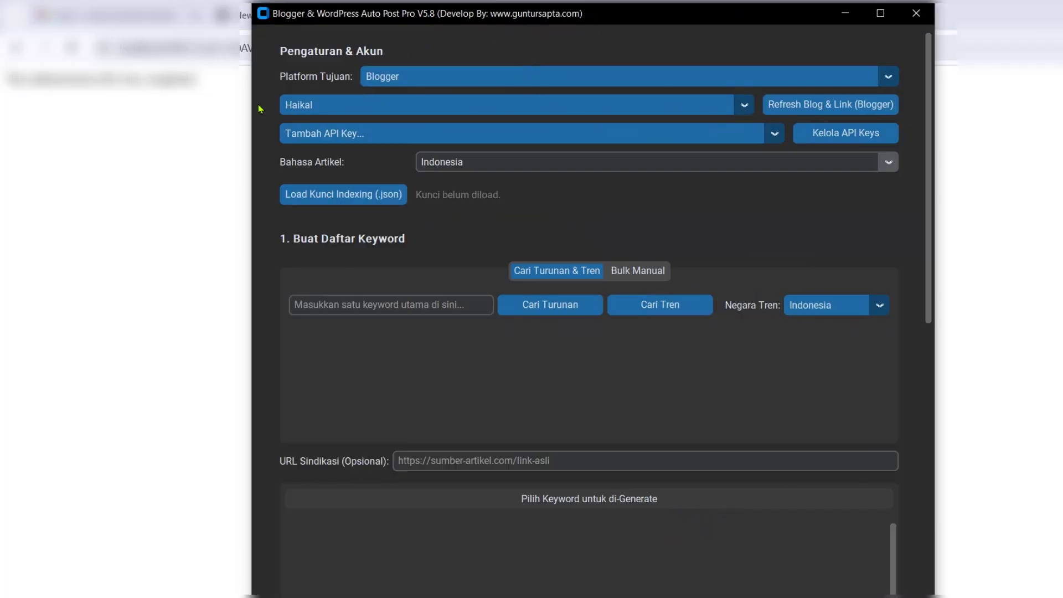
Examine which blogs the connected Blogger account offers as posting targets, leaving the current blog selected
left_click(745, 108)
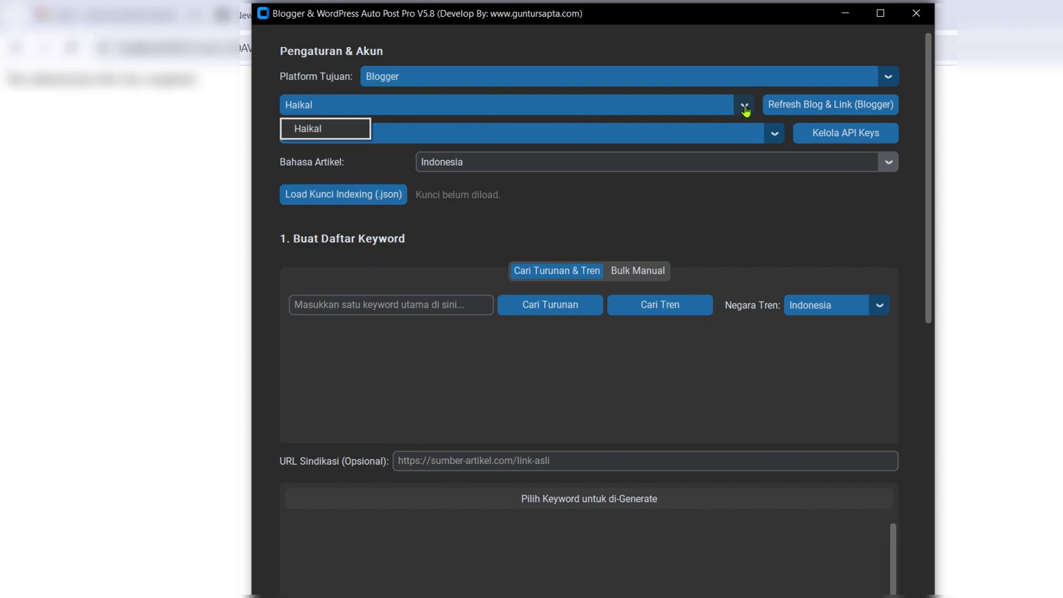
left_click(266, 120)
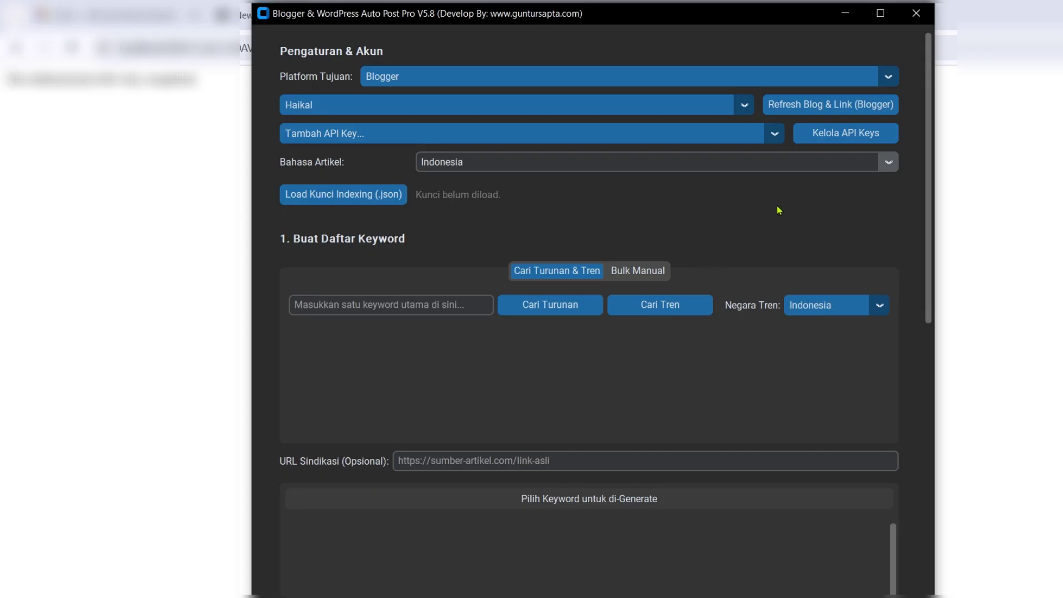
left_click(742, 107)
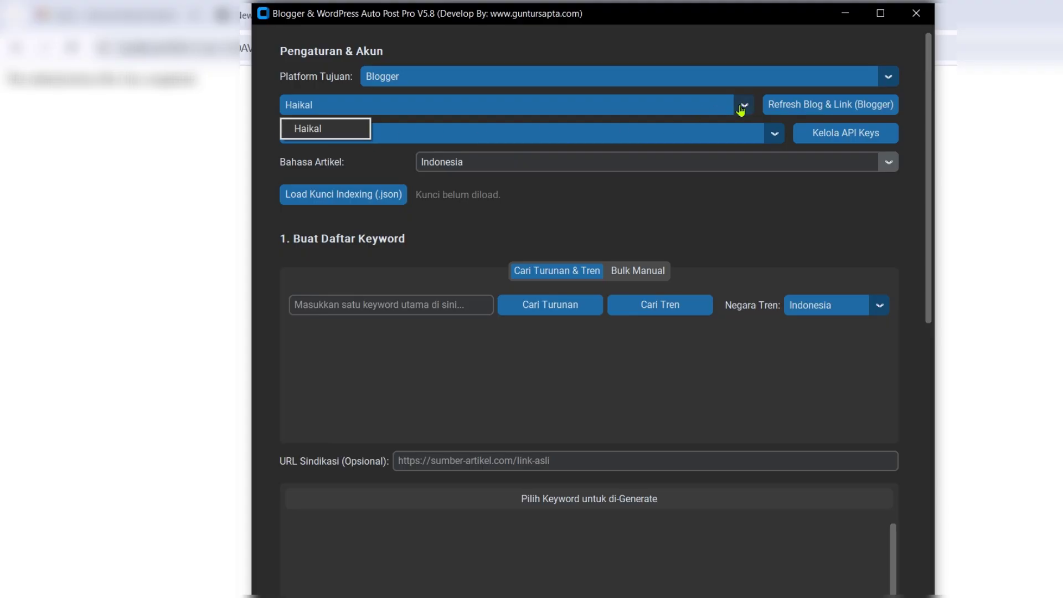
left_click(750, 226)
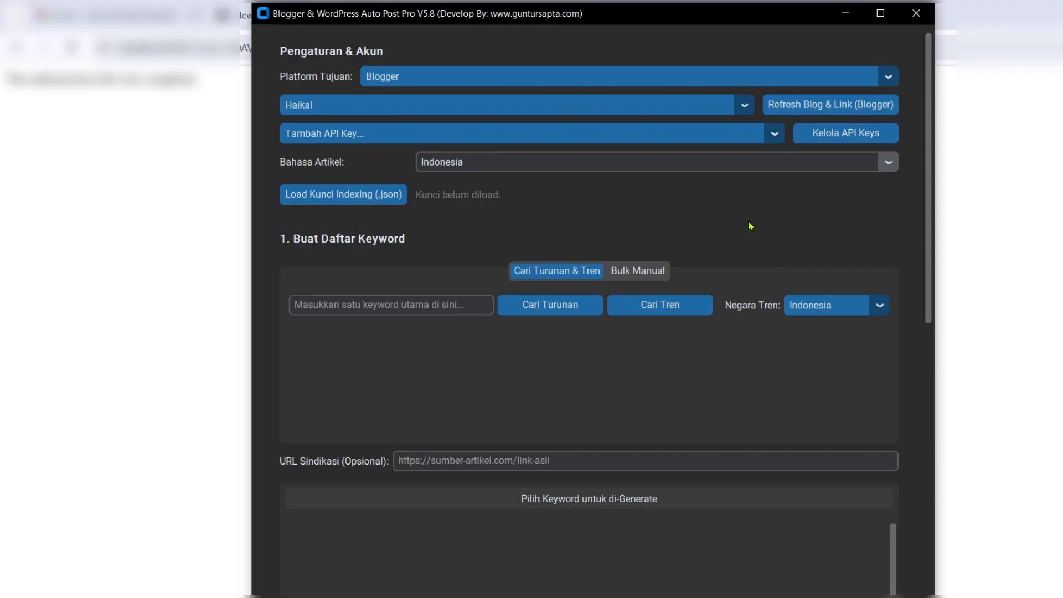
left_click(744, 105)
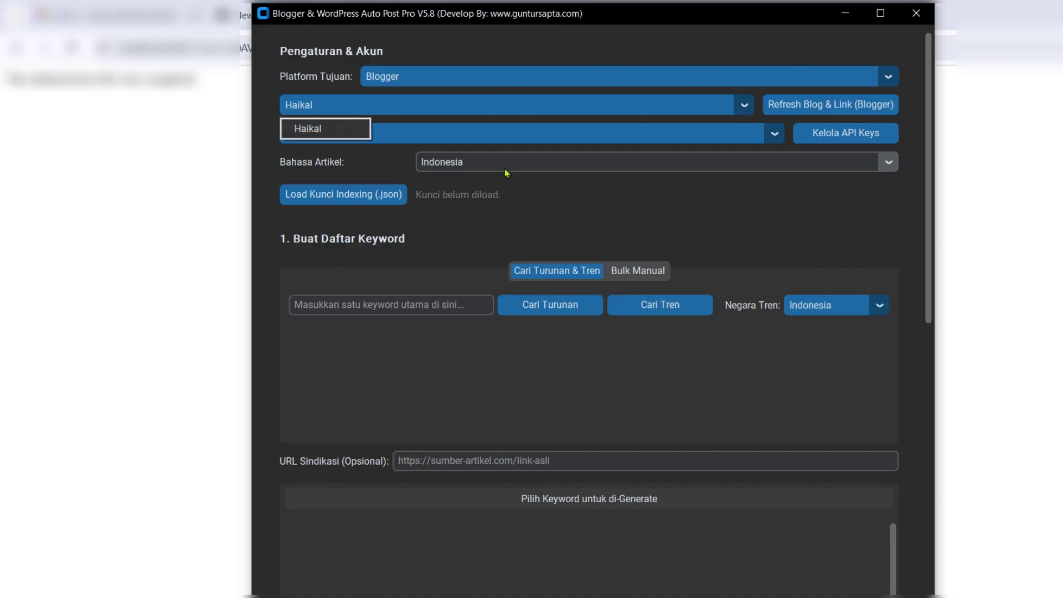
left_click(637, 215)
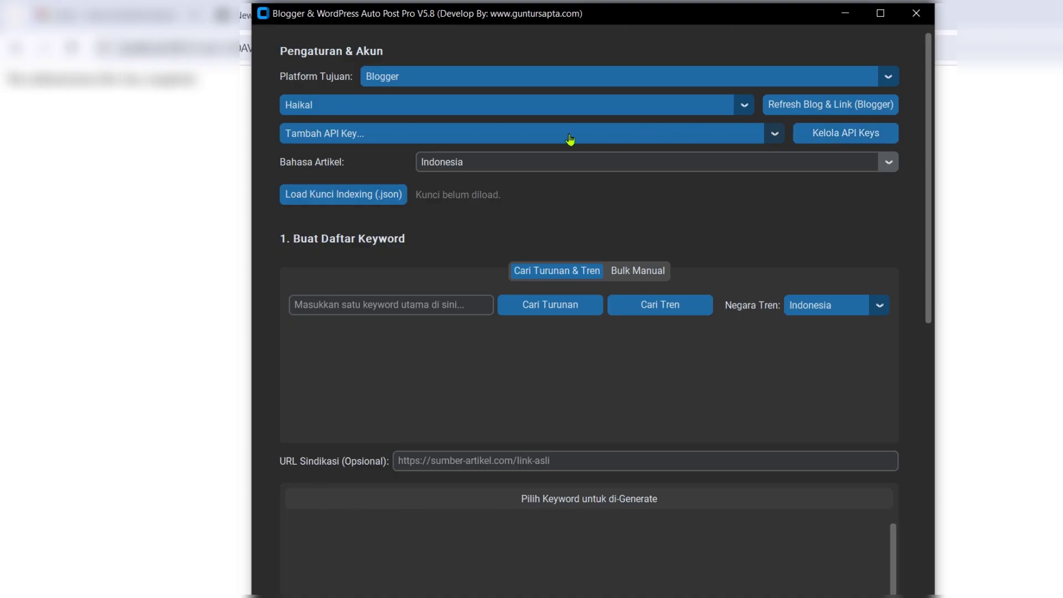
View the API key choices and the prompt for adding a new Gemini API key, and cancel it without entering a key
left_click(500, 135)
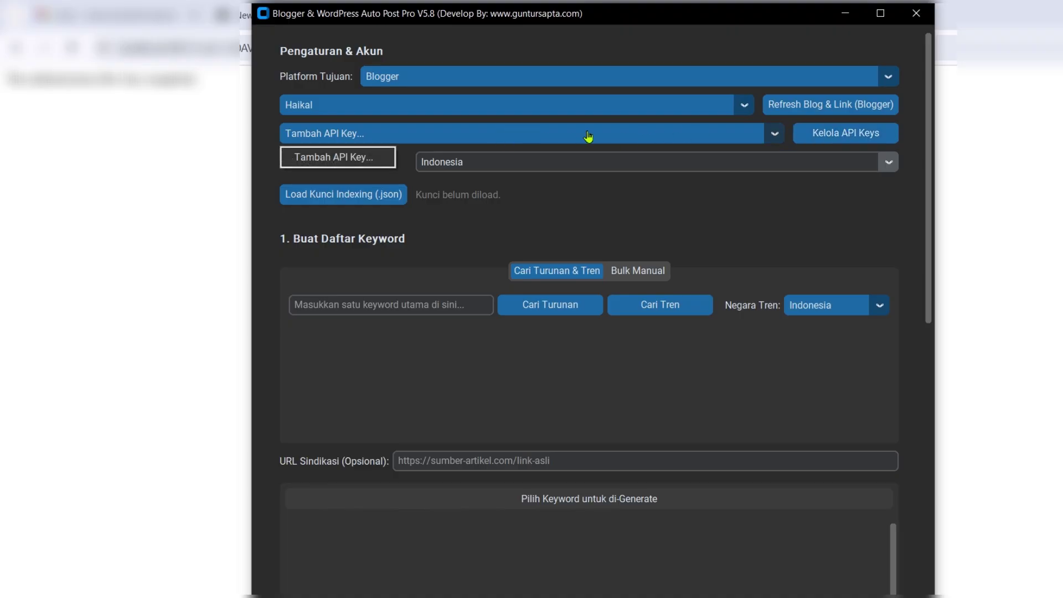
left_click(818, 135)
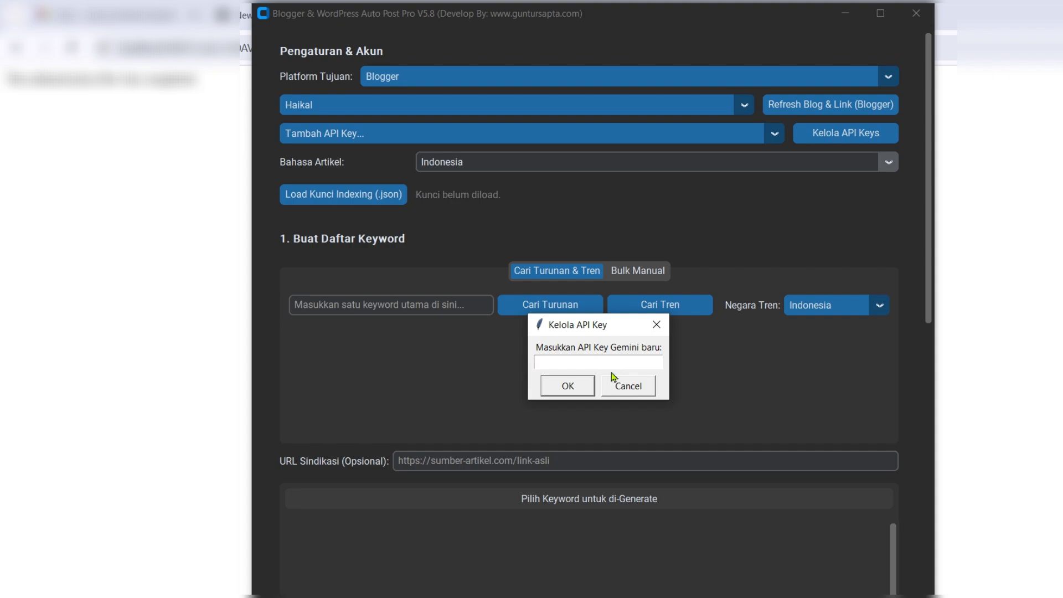
left_click(627, 386)
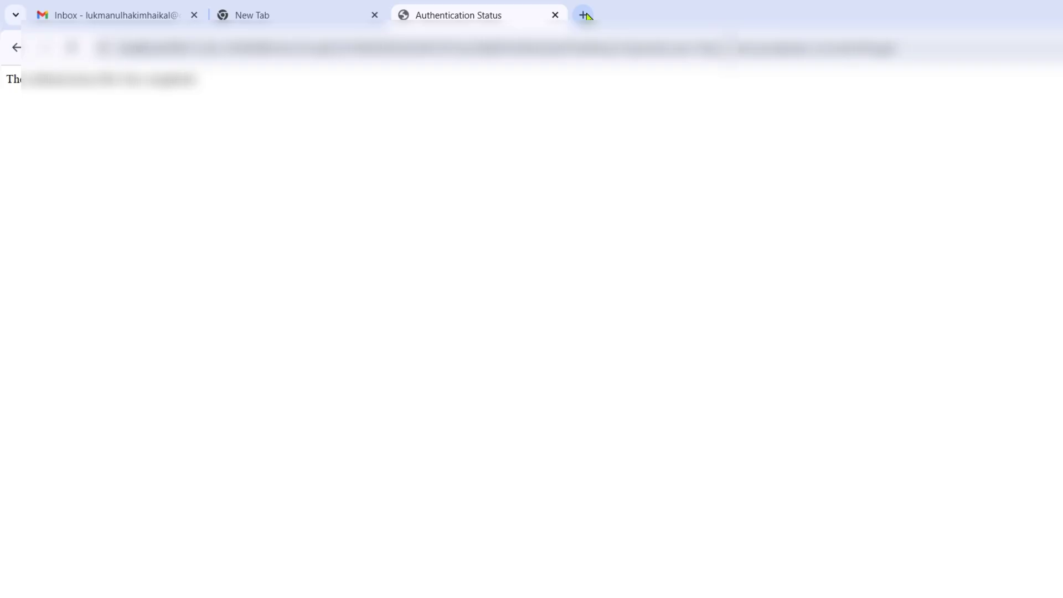
Search Google for "googlegemini api key" in a new browser tab
left_click(584, 15)
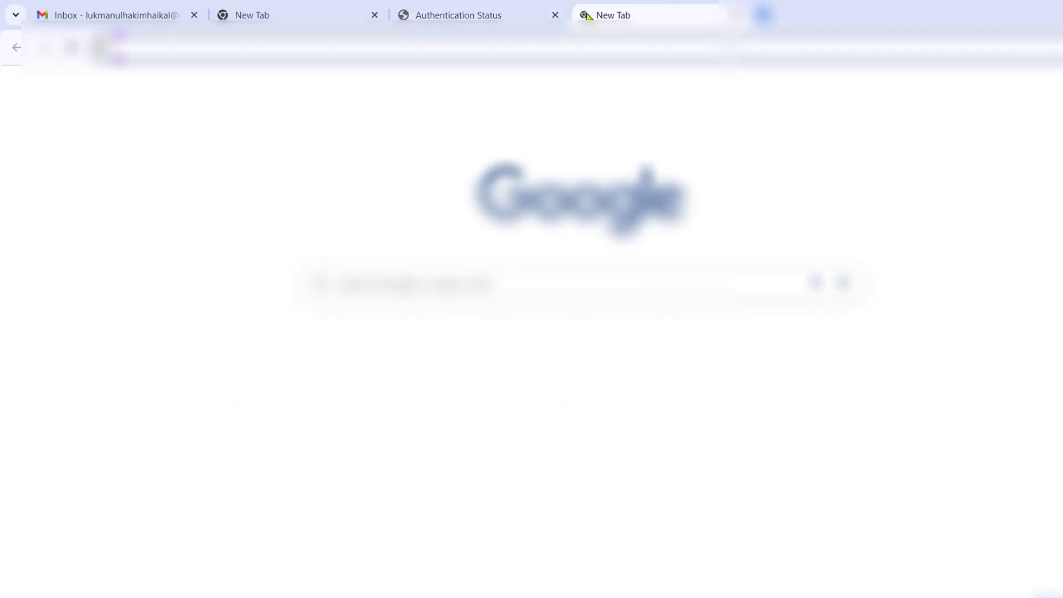
type("google ")
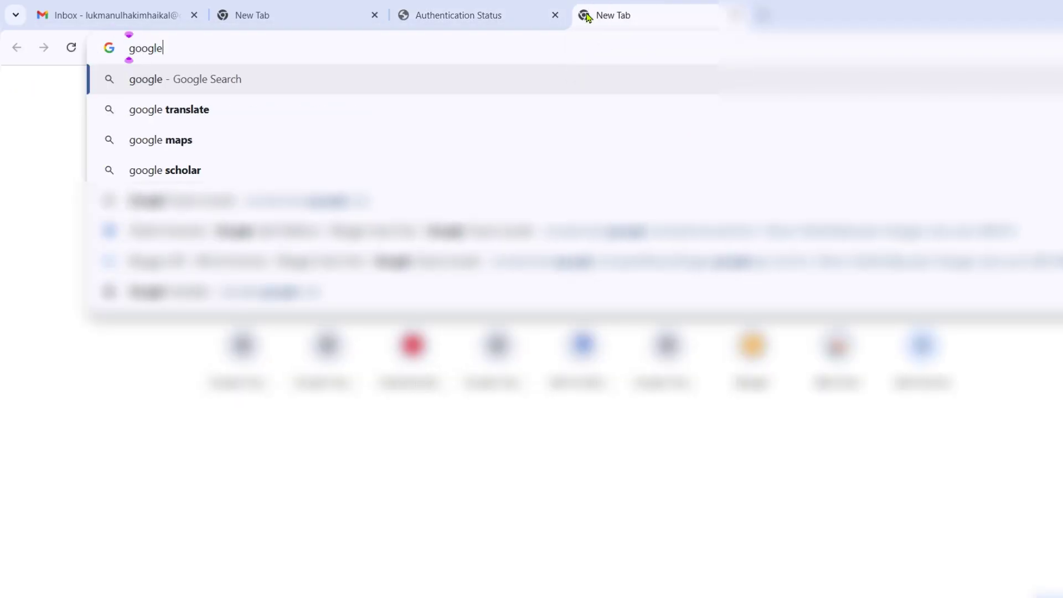
type("api")
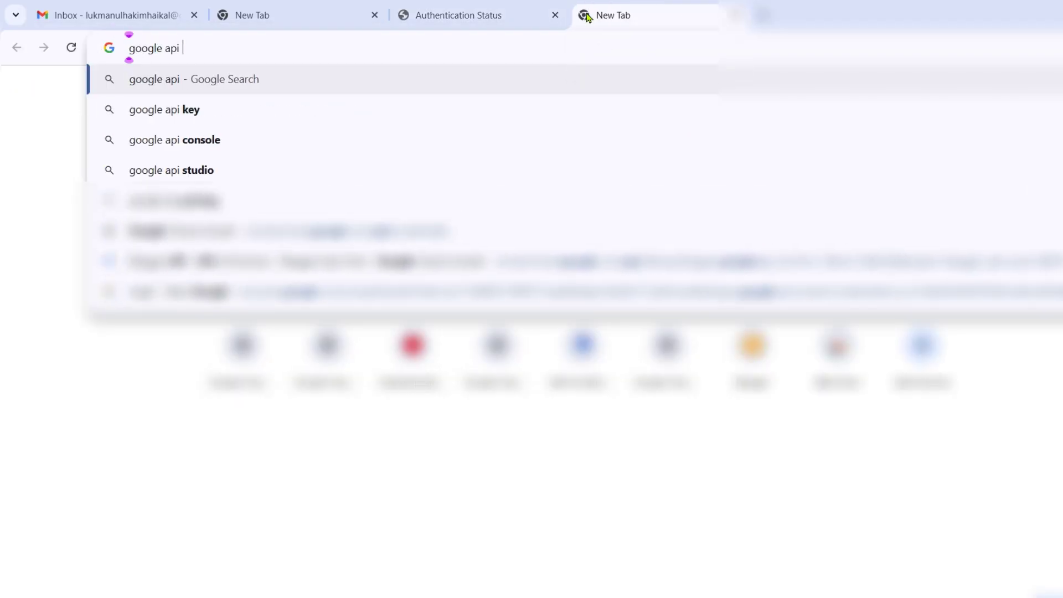
key("BackSpace")
key("BackSpace")
key("BackSpace")
key("BackSpace")
key("BackSpace")
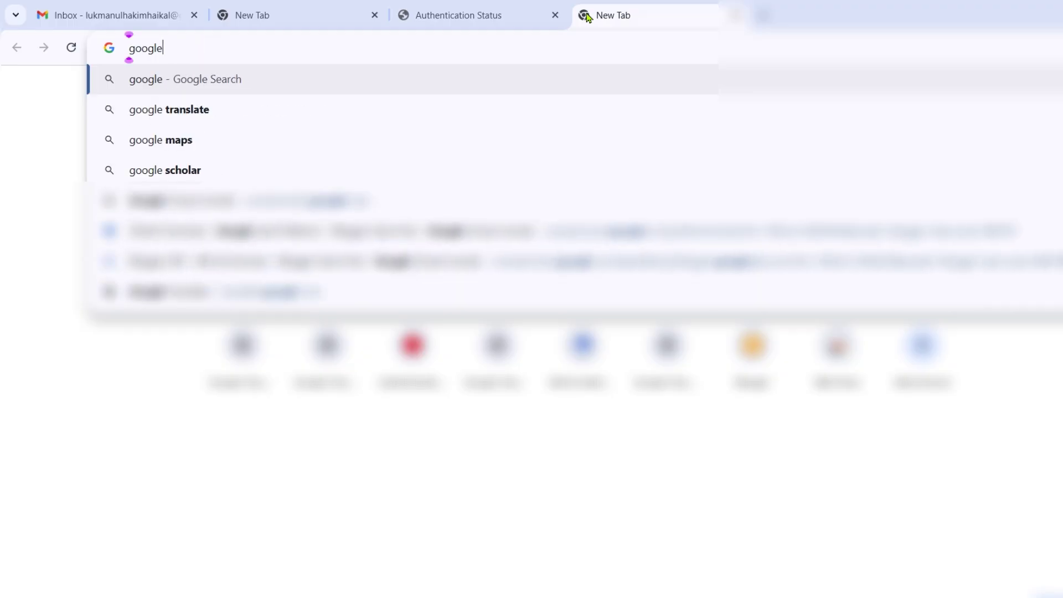
type("gemini api ke")
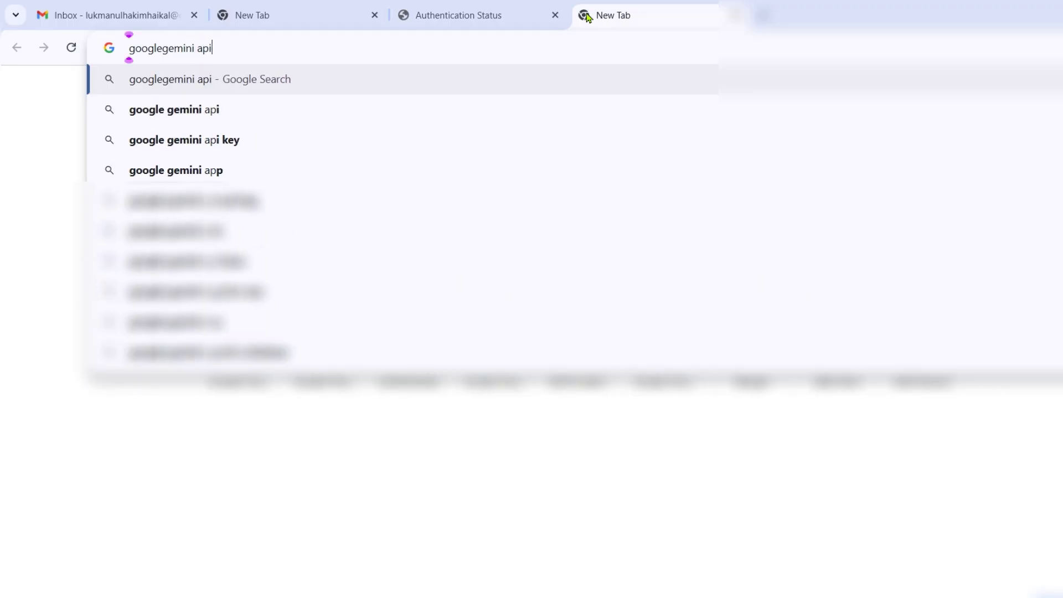
type("y")
key("Return")
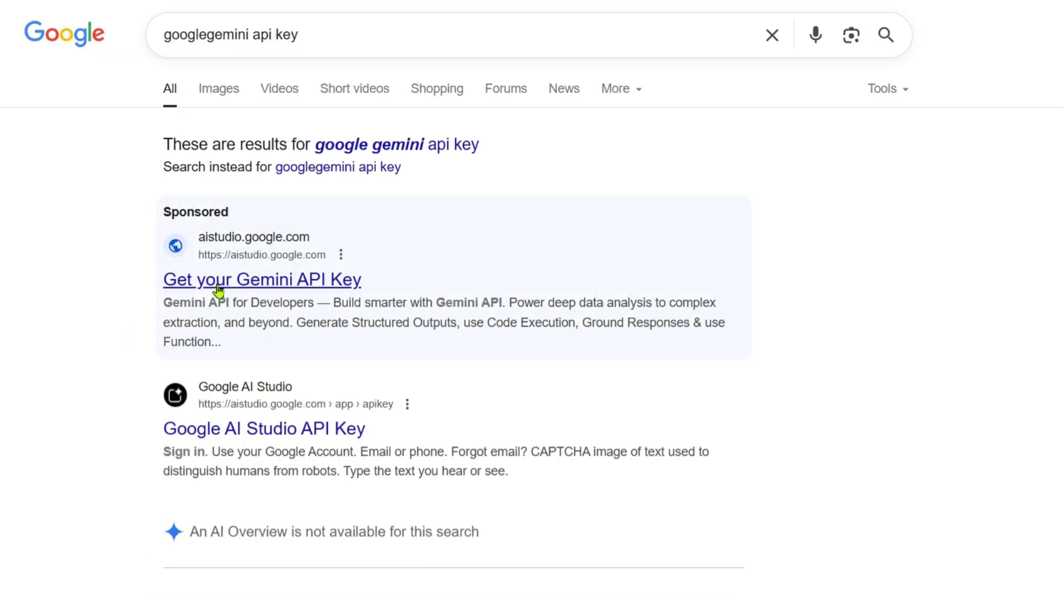
Open Google AI Studio from the "Get your Gemini API Key" result, get started and go to its API Keys page
left_click(219, 288)
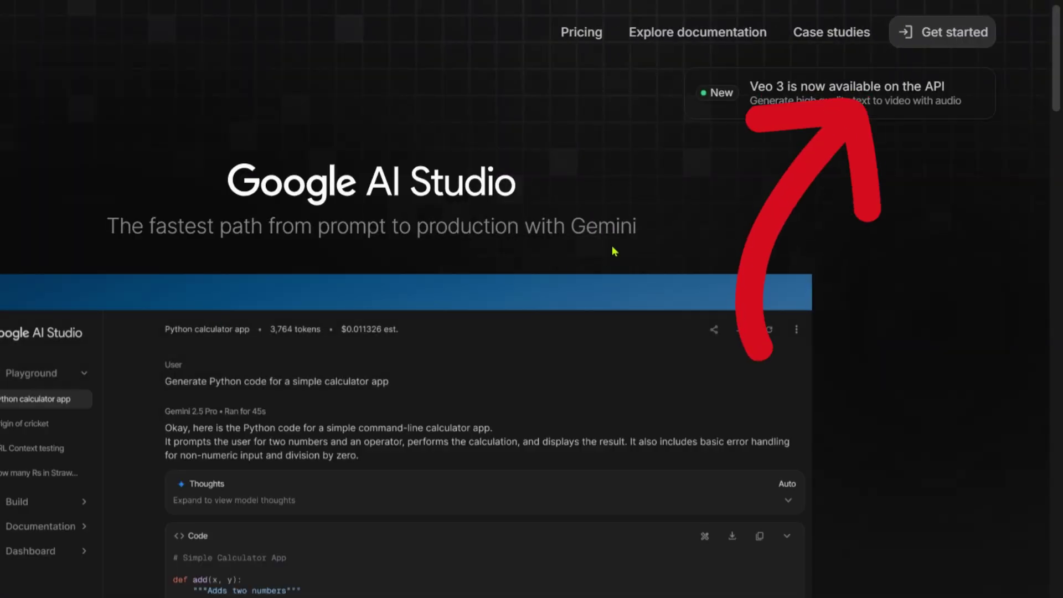
left_click(919, 41)
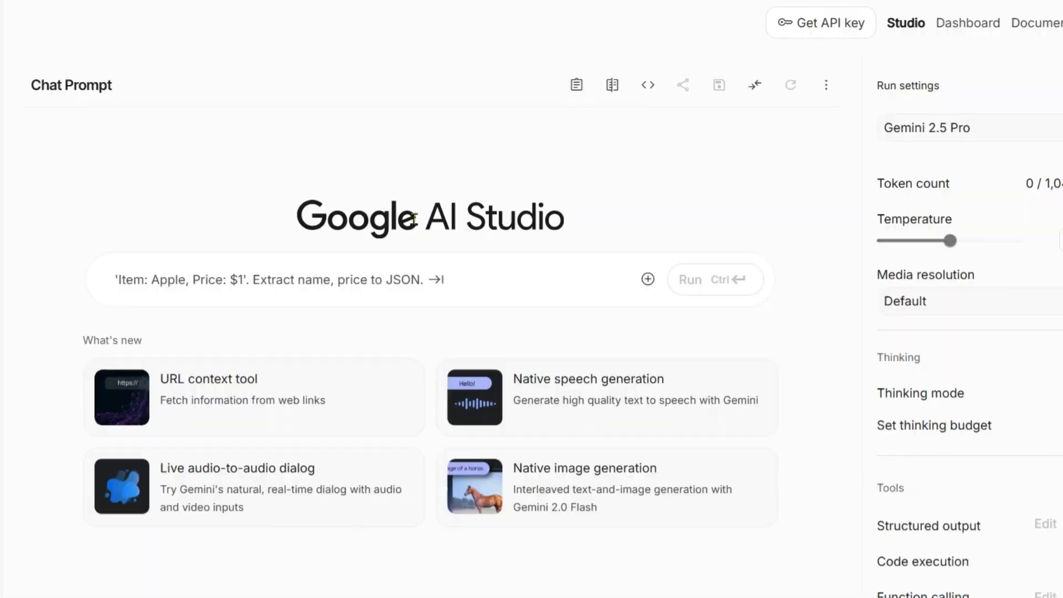
left_click(563, 387)
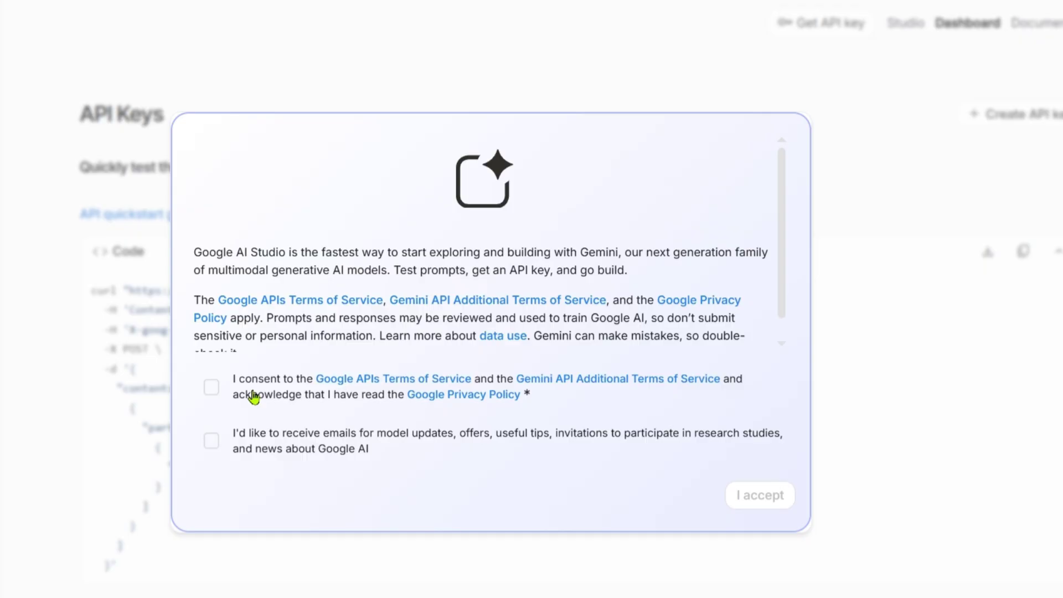
Consent to the Google APIs and Gemini API terms, opt in to Google AI update emails, and accept the agreement
left_click(211, 387)
left_click(211, 441)
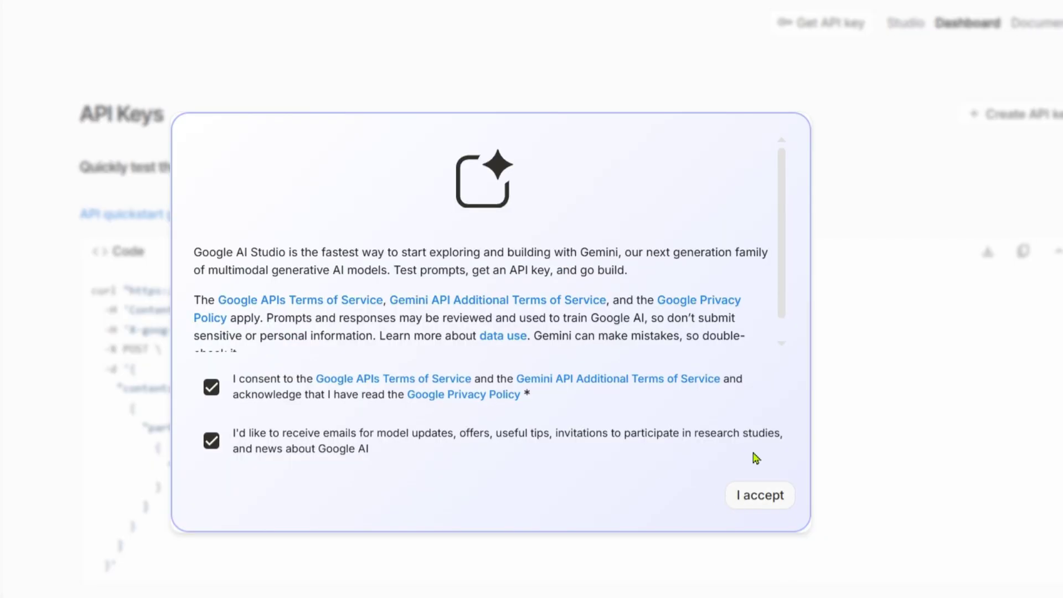
scroll(783, 282, "down", 1)
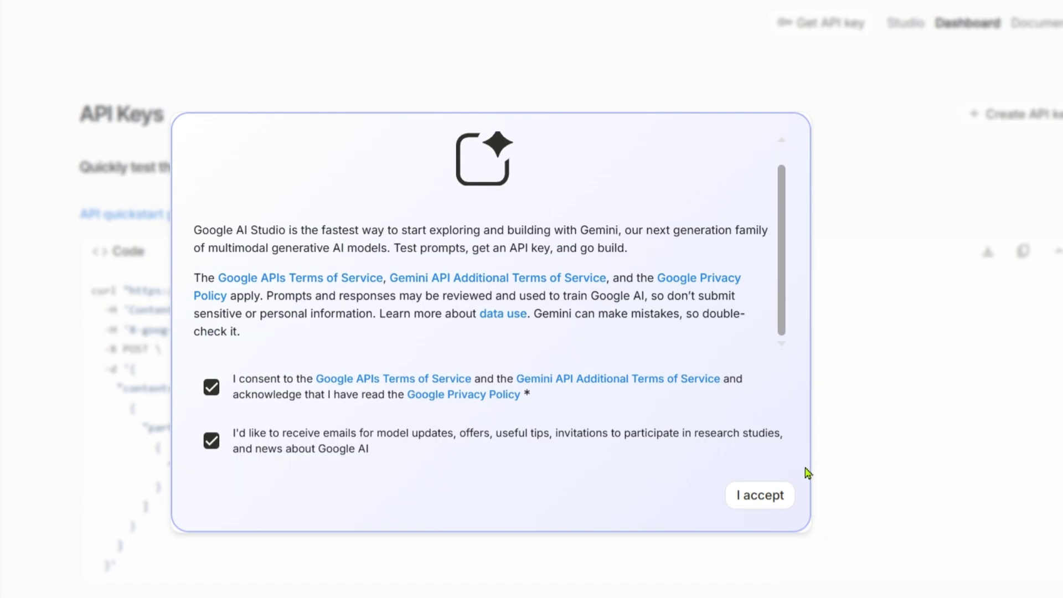
left_click(757, 505)
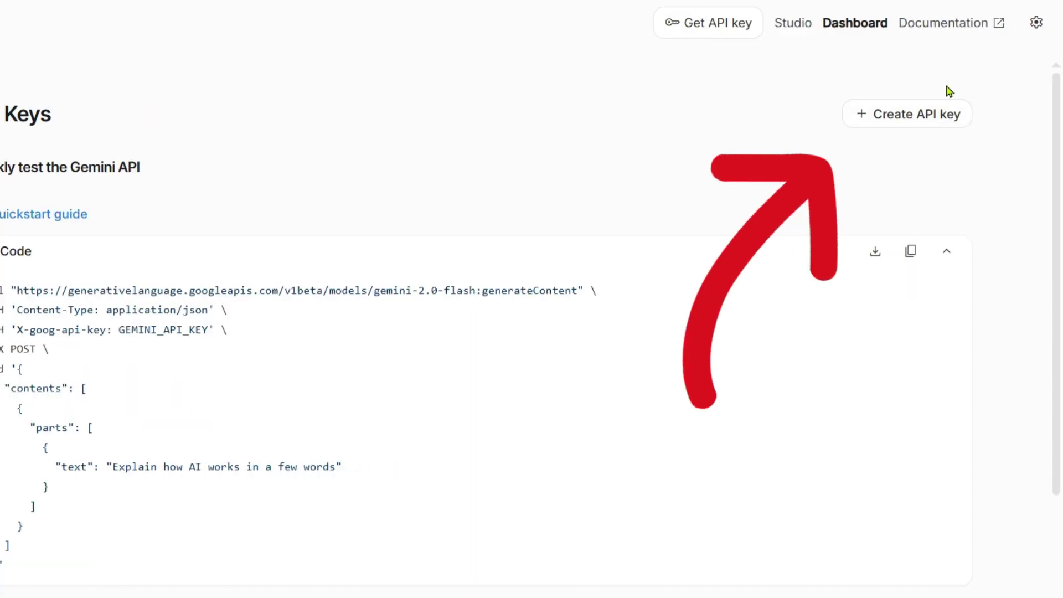
Start creating an API key, check the existing Google Cloud projects, and try to create the key in a new project
left_click(885, 121)
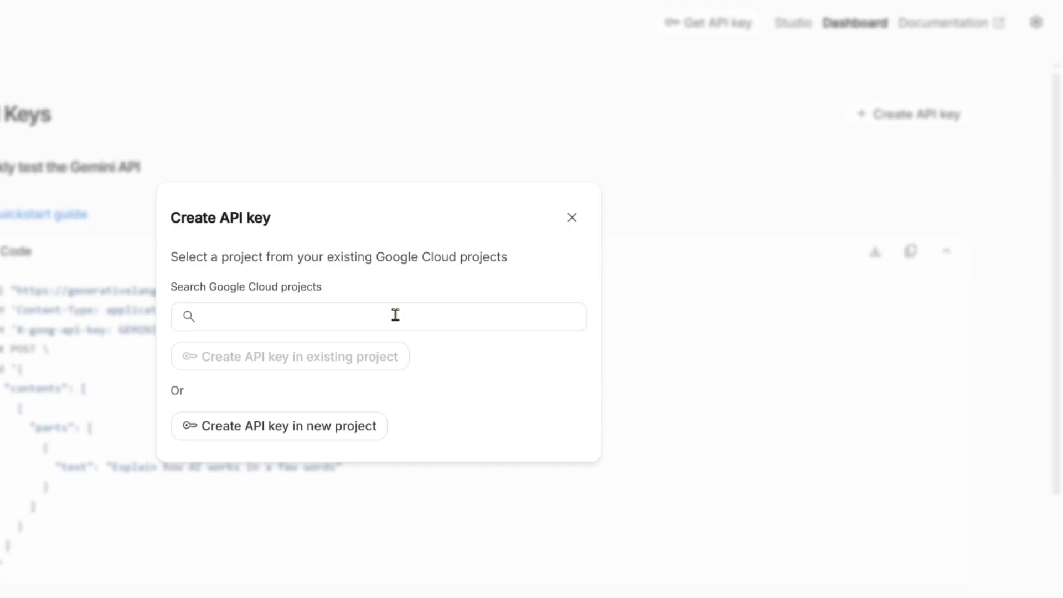
left_click(395, 314)
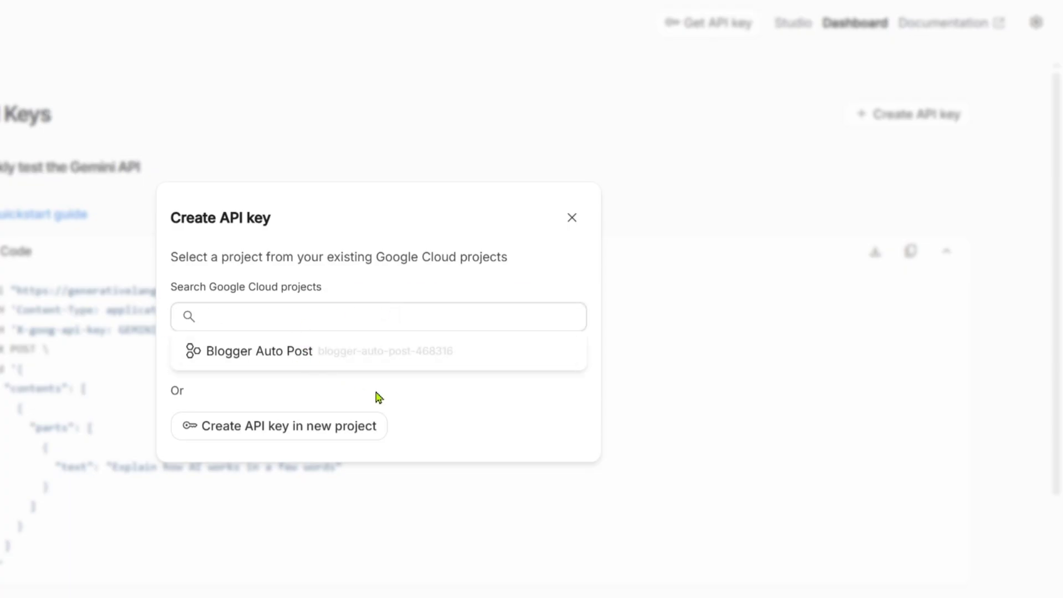
left_click(447, 407)
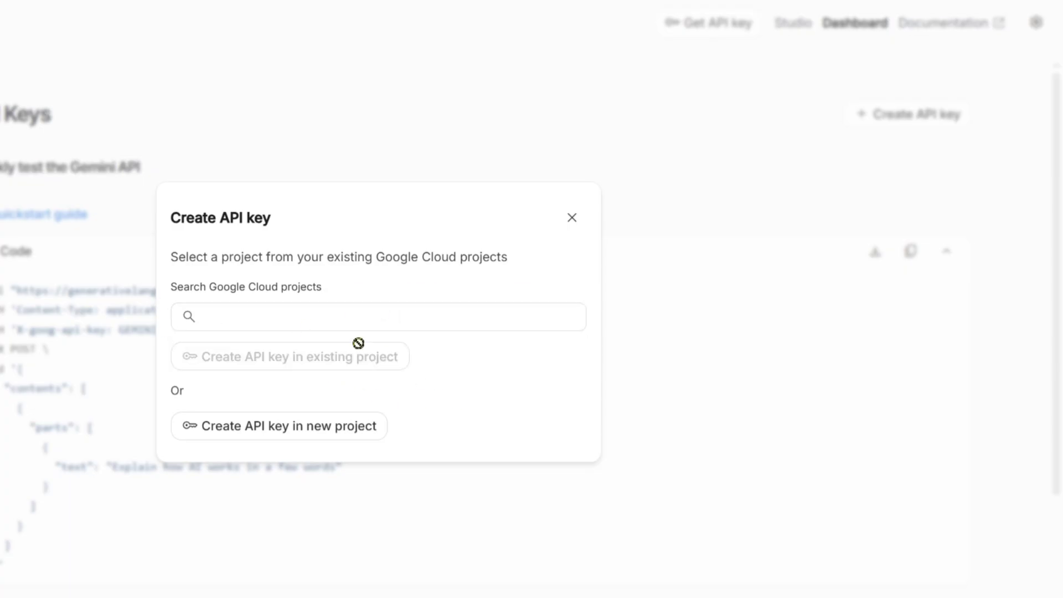
left_click(333, 315)
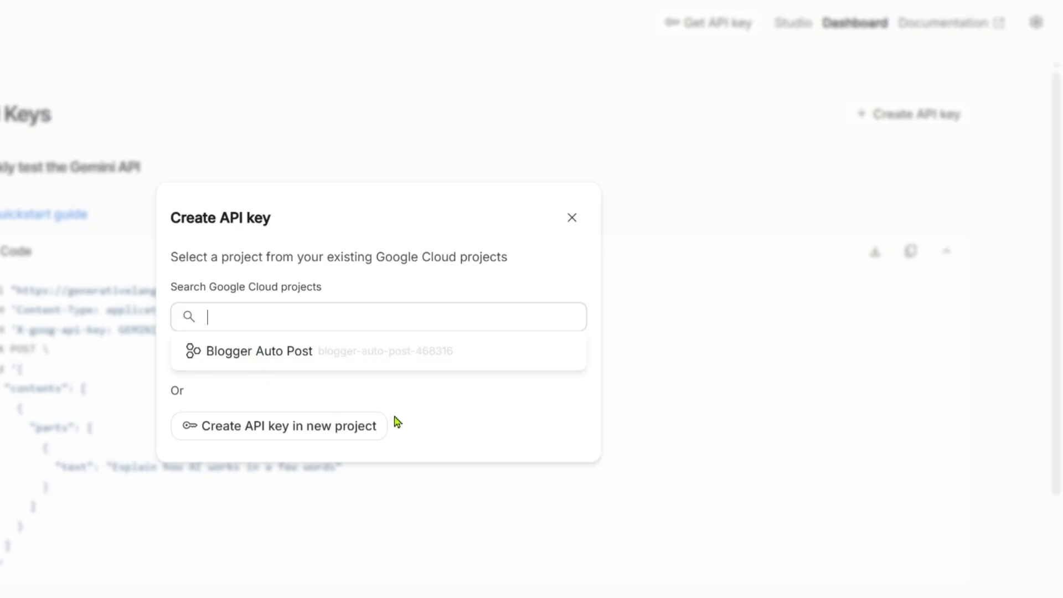
left_click(446, 408)
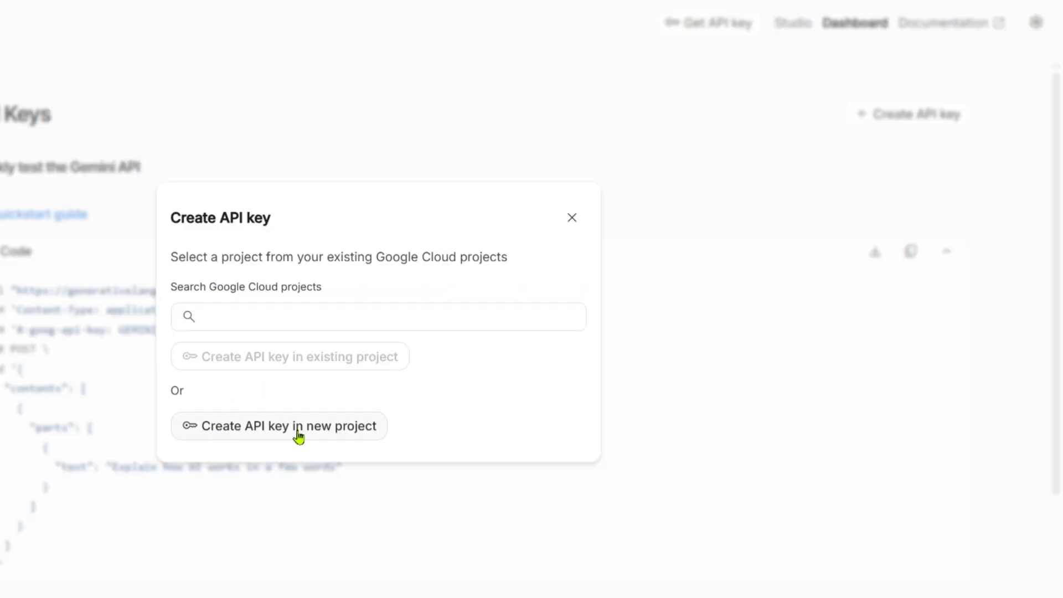
left_click(321, 429)
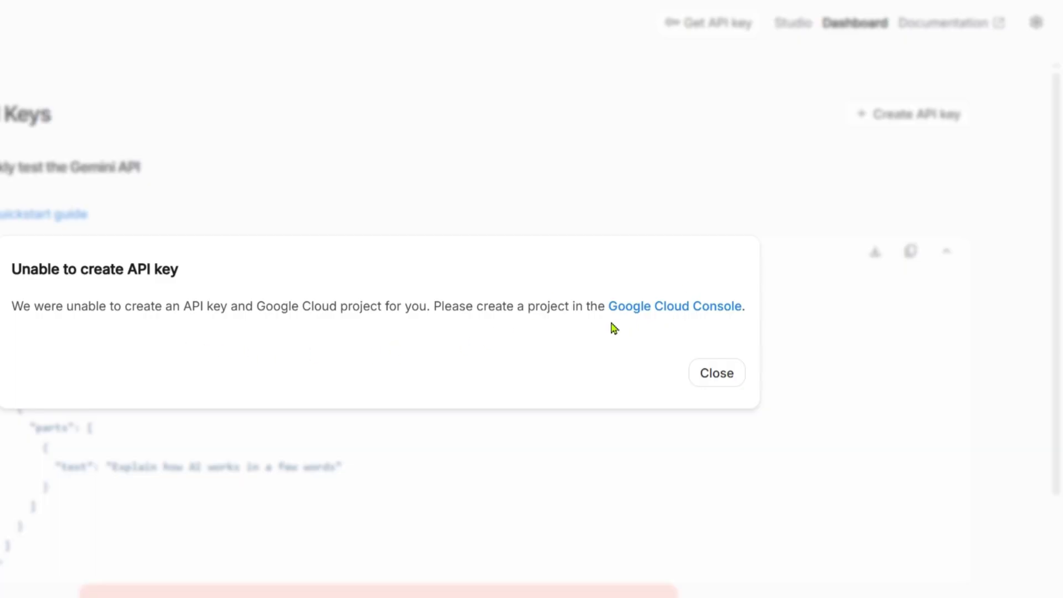
Create a new project without an organization in Google Cloud Console, postponing 2-step verification, and select the new project
left_click(654, 311)
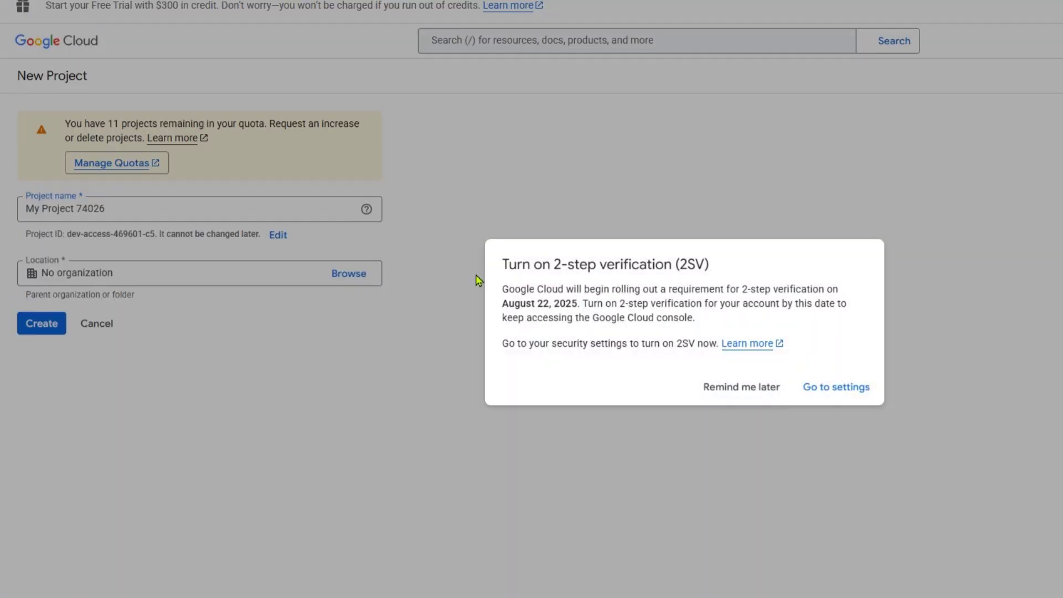
left_click(733, 389)
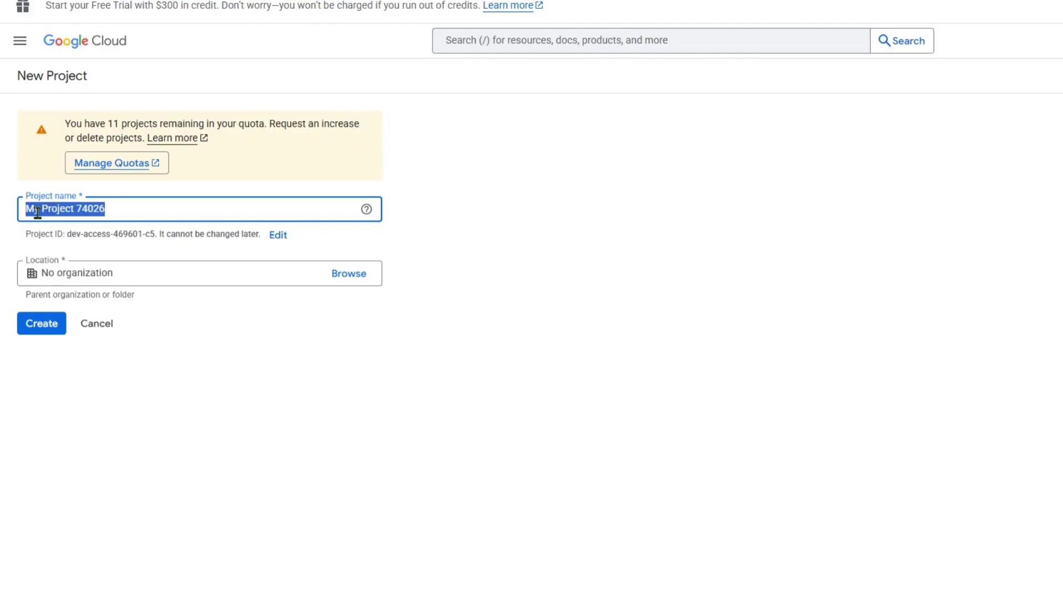
left_click(43, 325)
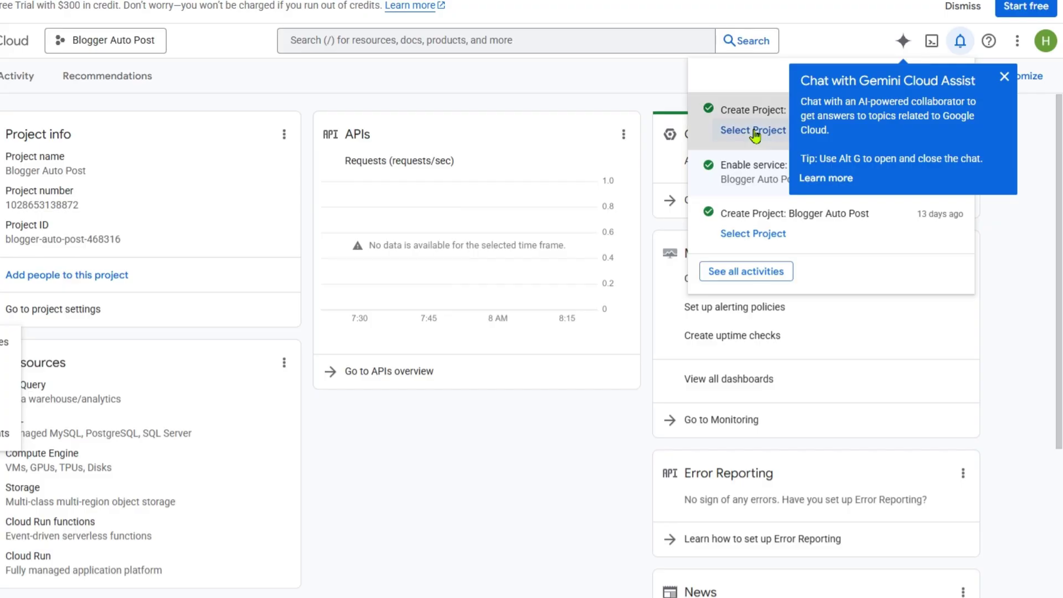
left_click(754, 133)
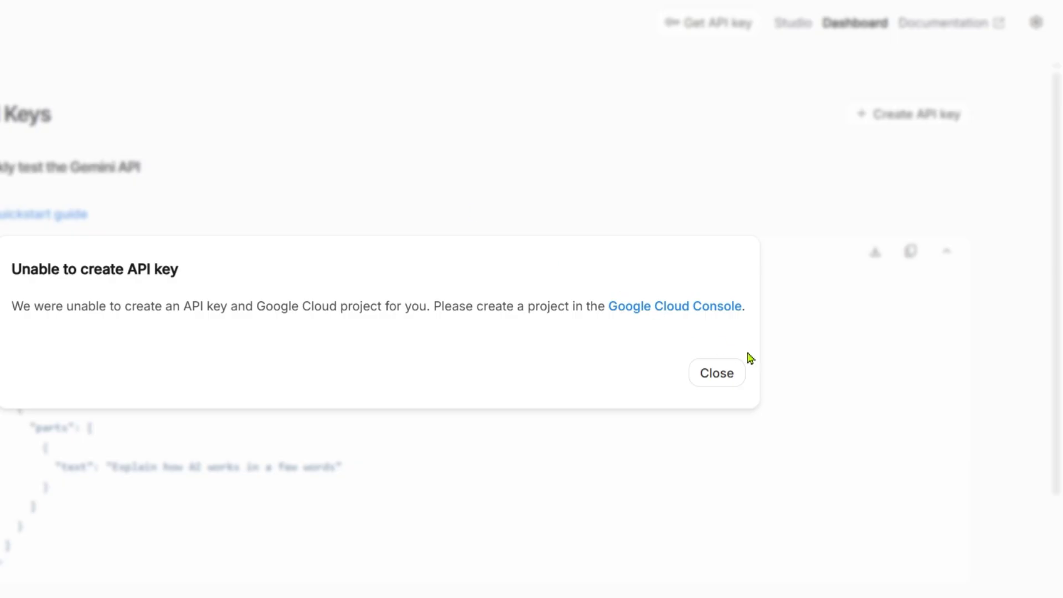
Generate a Gemini API key in the existing Google Cloud project My Project 74026 and copy the key
left_click(719, 372)
left_click(896, 113)
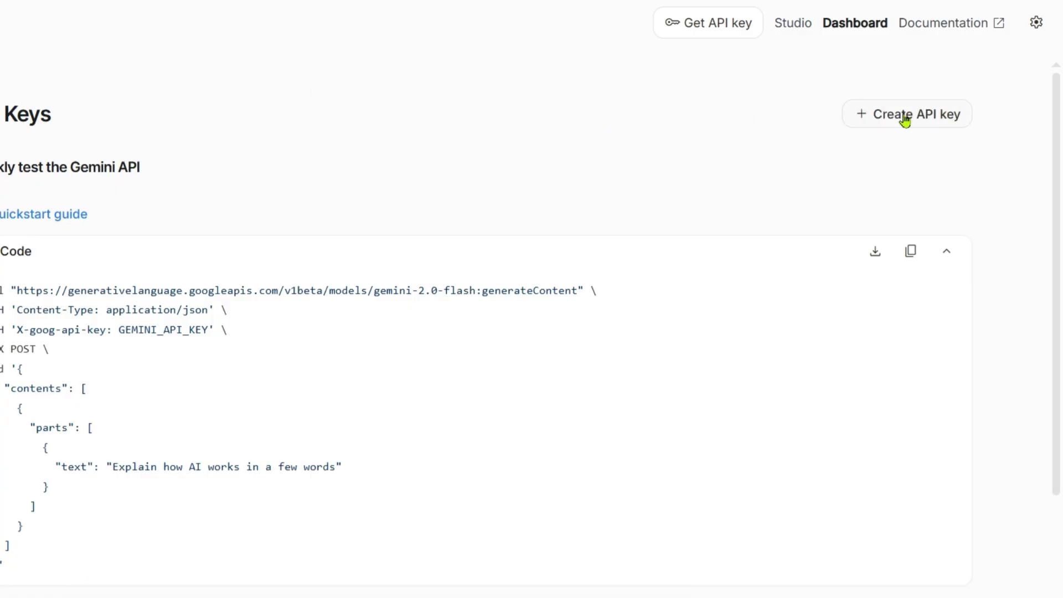
left_click(906, 119)
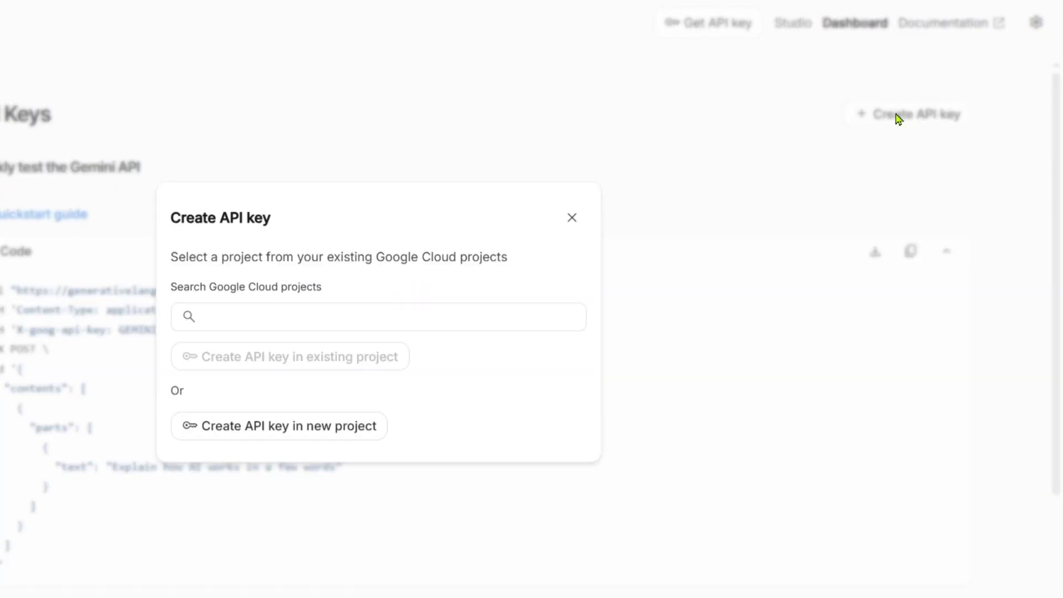
left_click(404, 315)
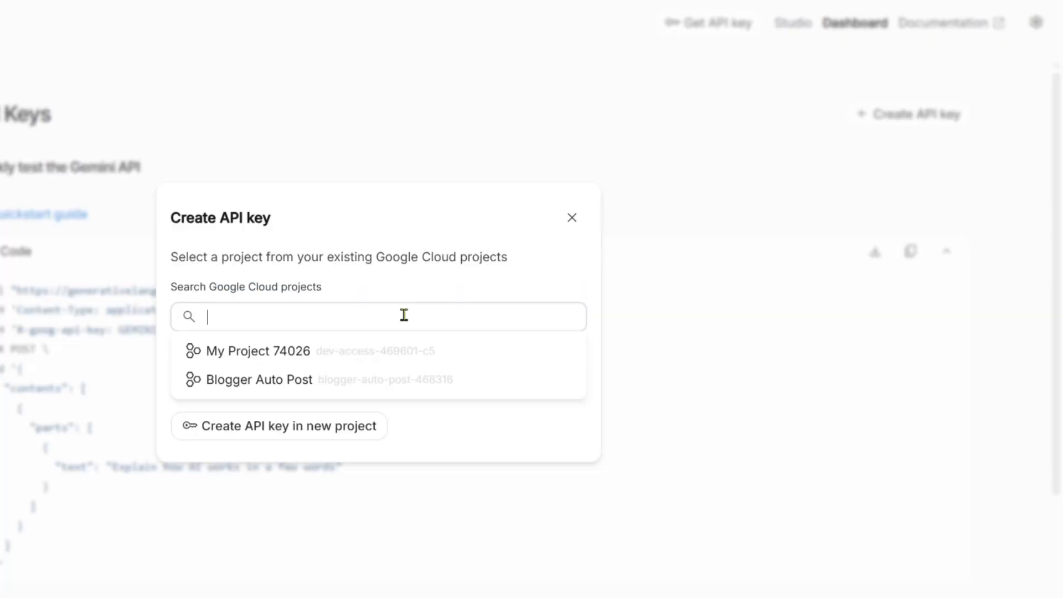
left_click(252, 357)
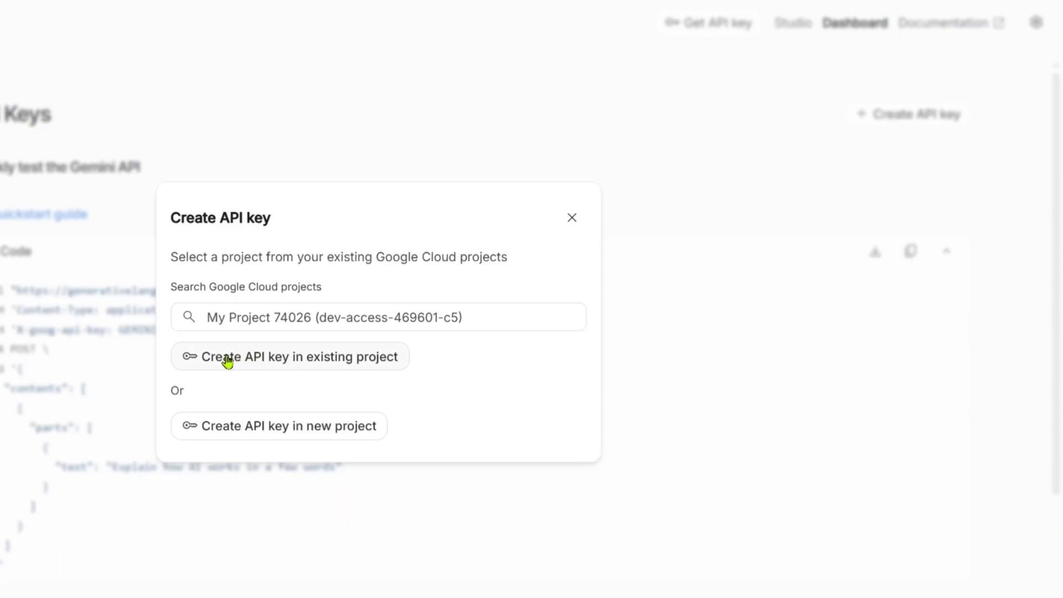
left_click(303, 357)
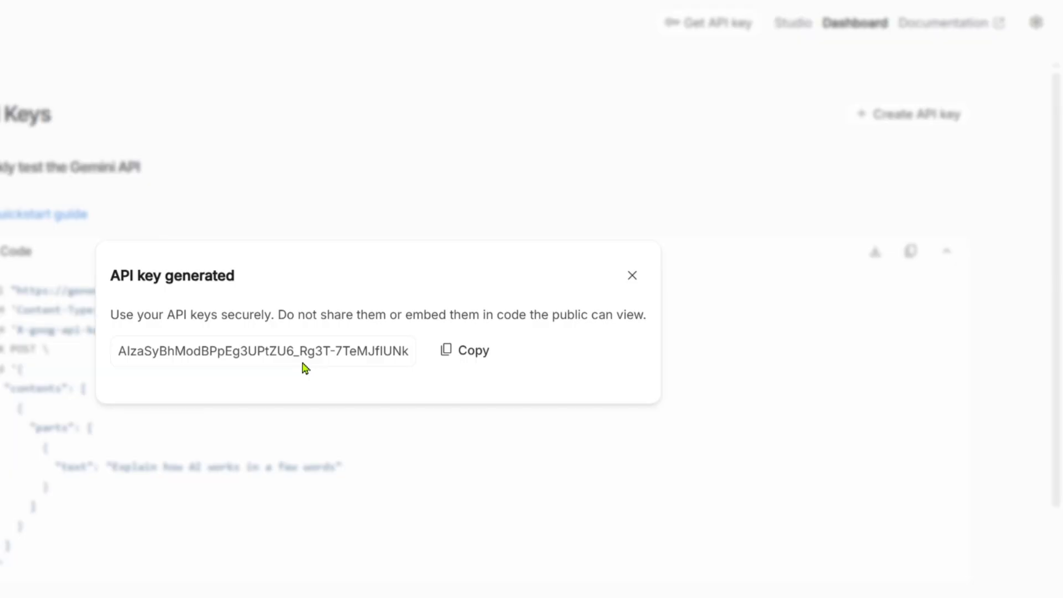
key("Escape")
Switch to Blogger & WordPress Auto Post Pro, add the copied Gemini API key, and check the list of saved keys
key("alt+Tab")
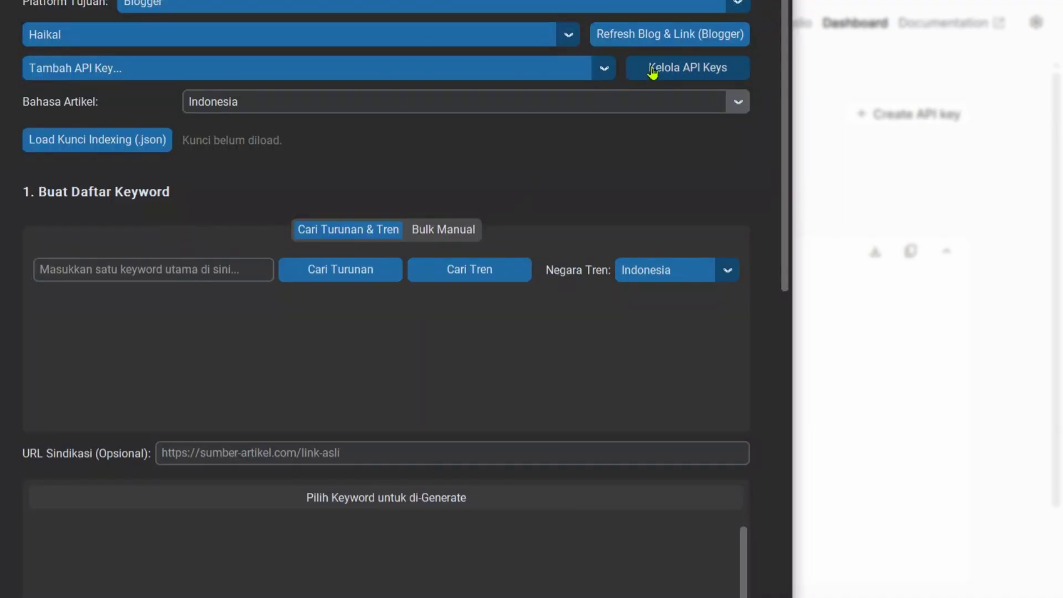
left_click(684, 69)
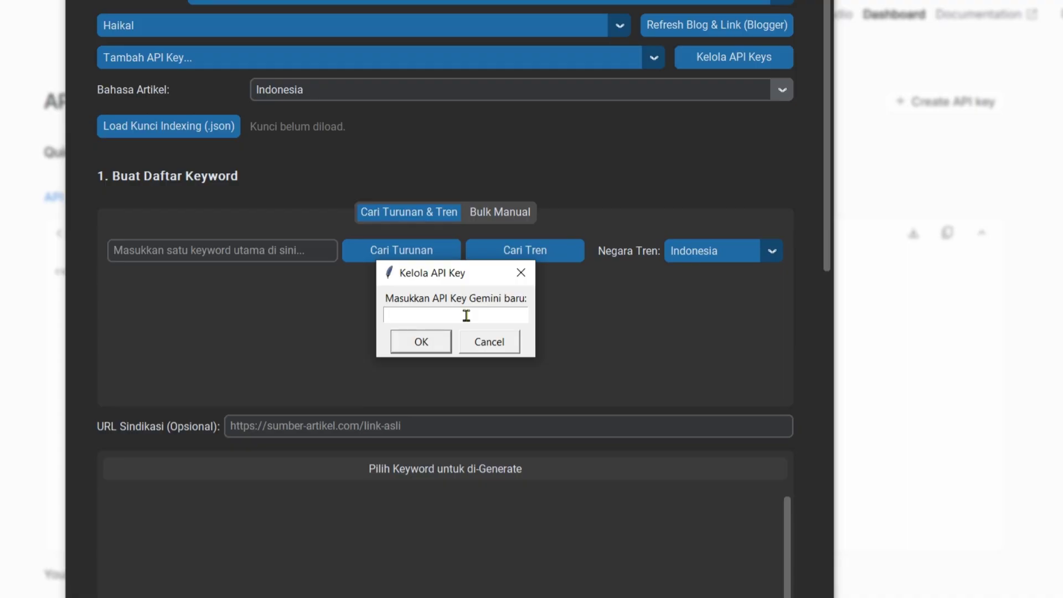
key("ctrl+v")
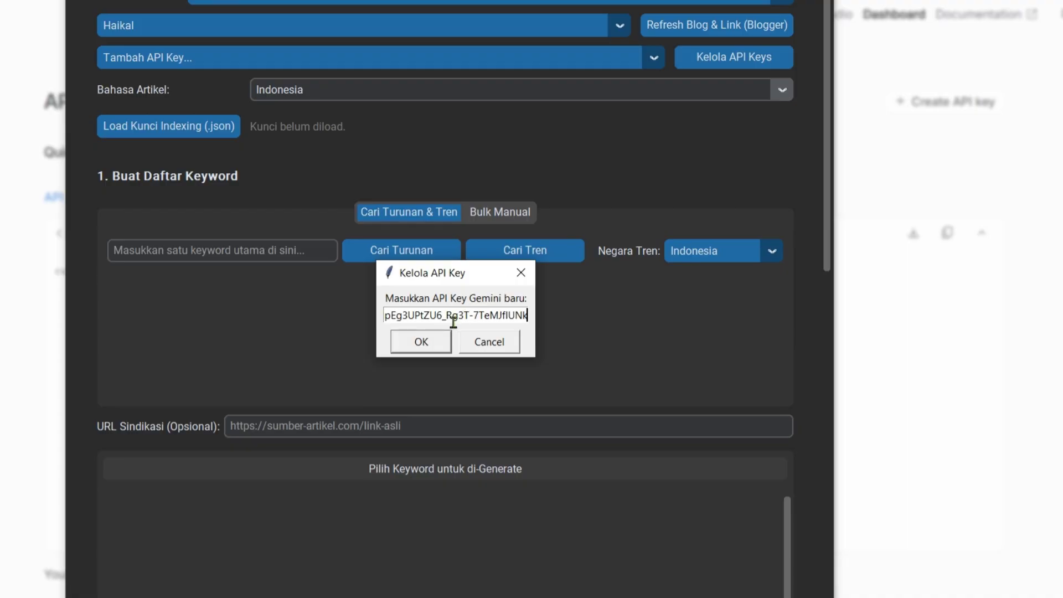
left_click(434, 342)
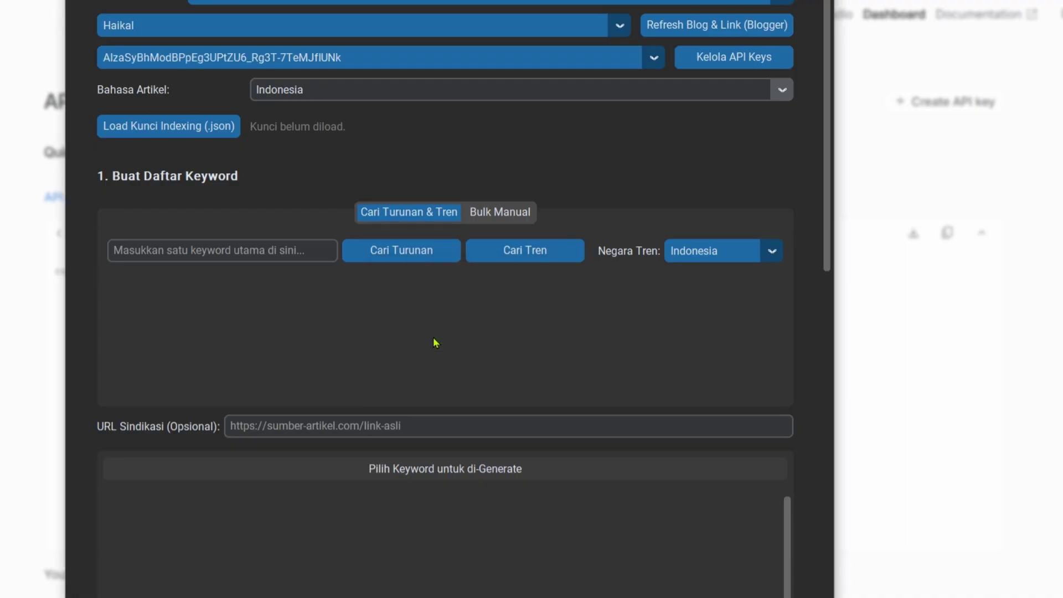
left_click(653, 58)
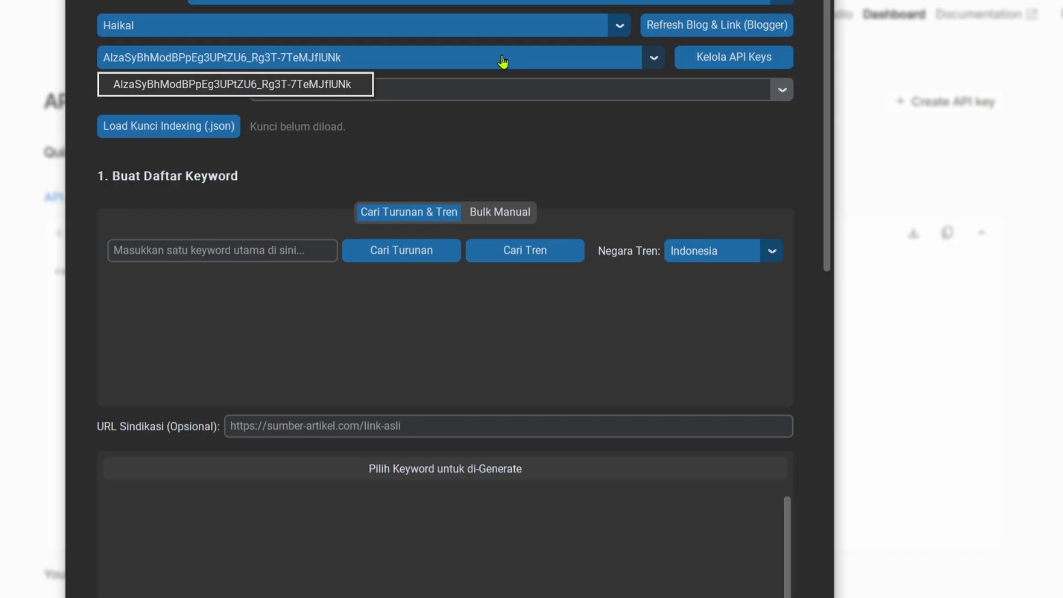
left_click(455, 151)
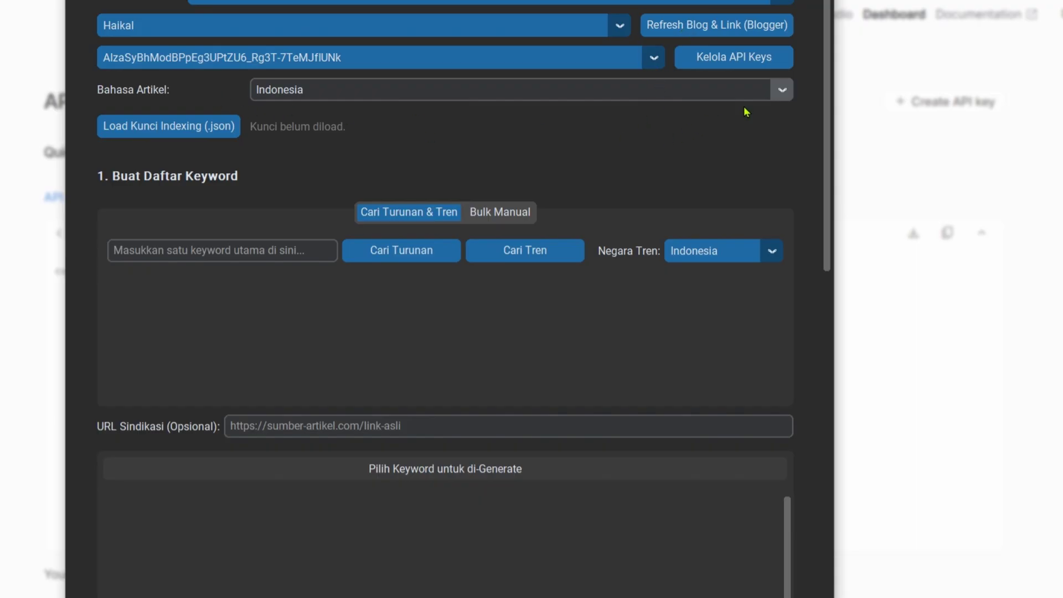
Review the article language options, try English, and set the language back to Indonesia
left_click(777, 93)
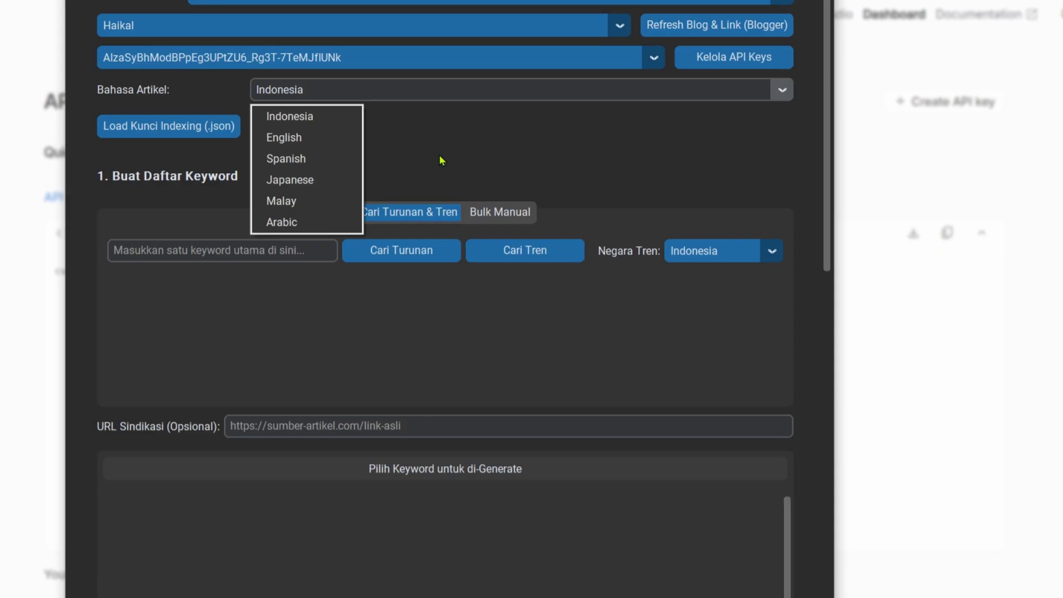
left_click(509, 155)
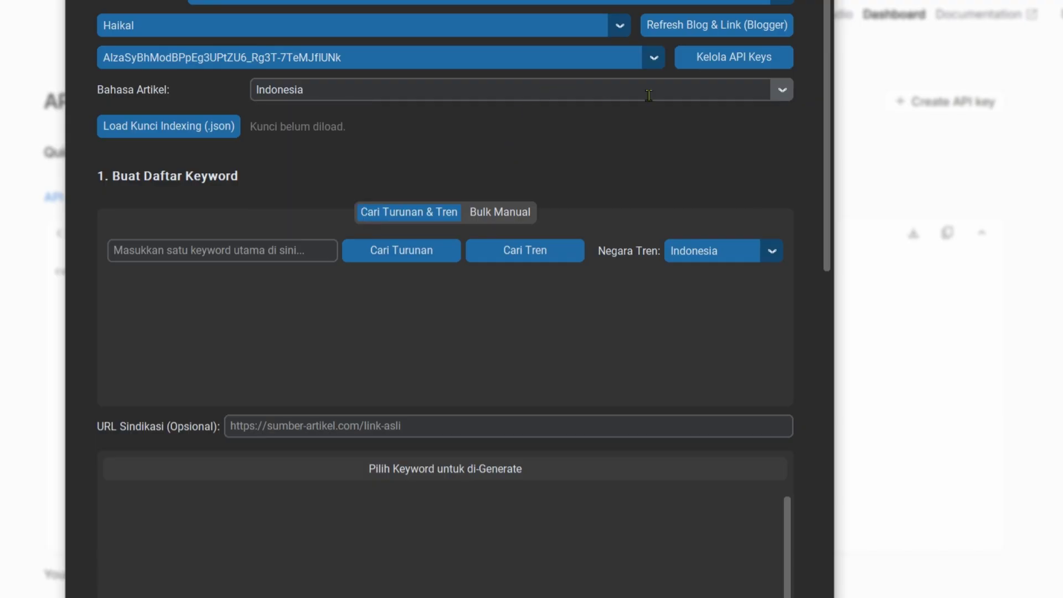
left_click(778, 89)
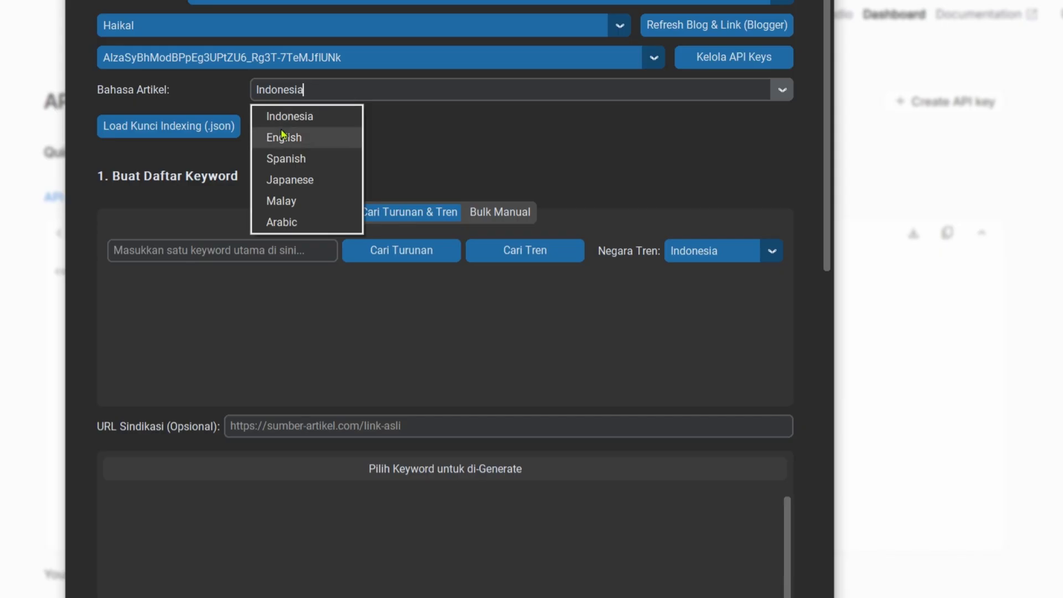
left_click(279, 135)
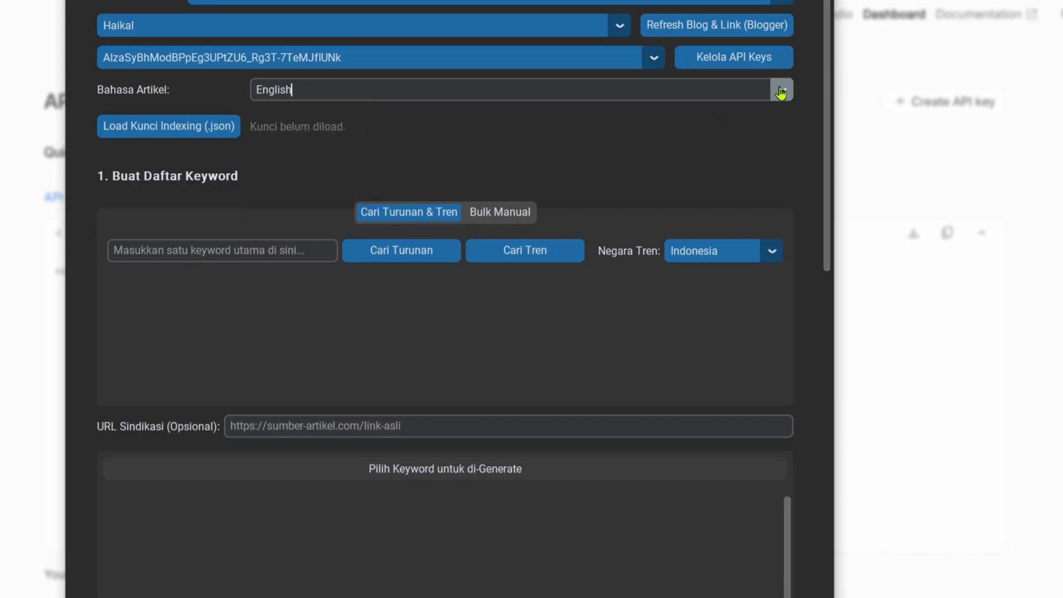
left_click(780, 90)
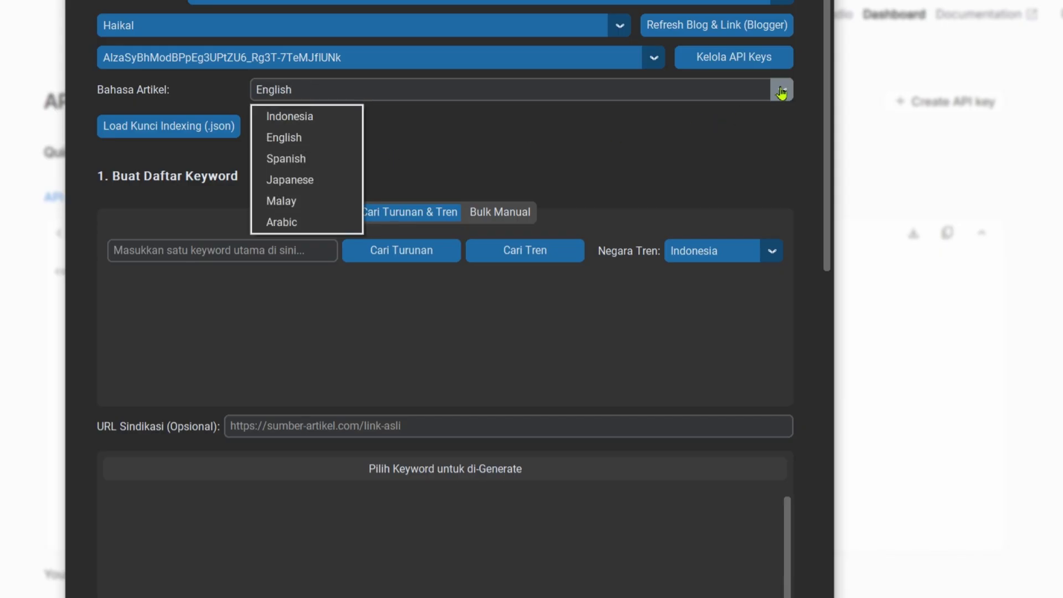
left_click(310, 119)
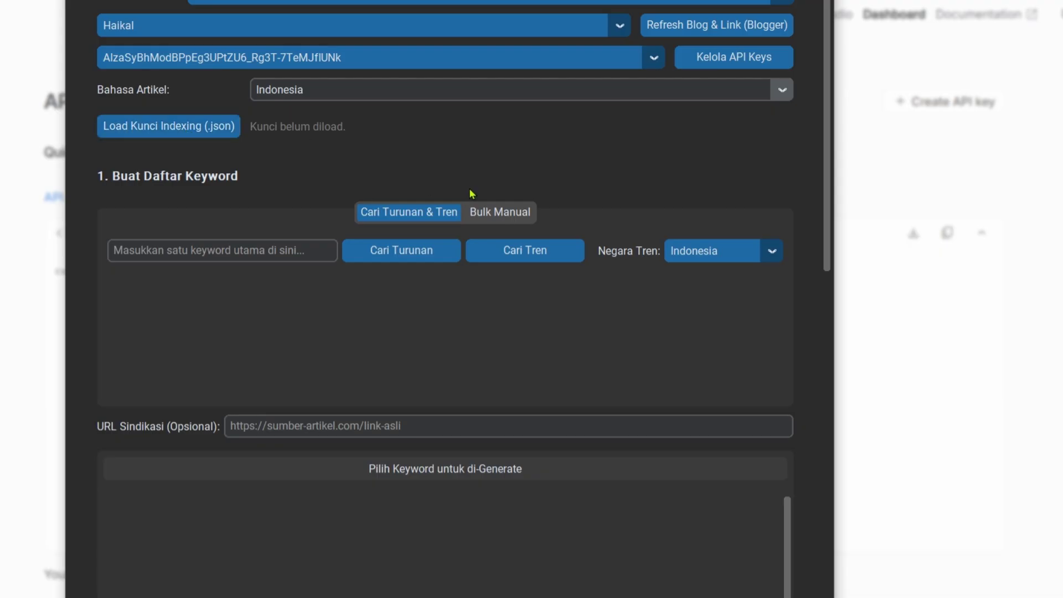
Look at the JSON file selection for the indexing key without loading one, and view the manual bulk keyword entry
left_click(178, 136)
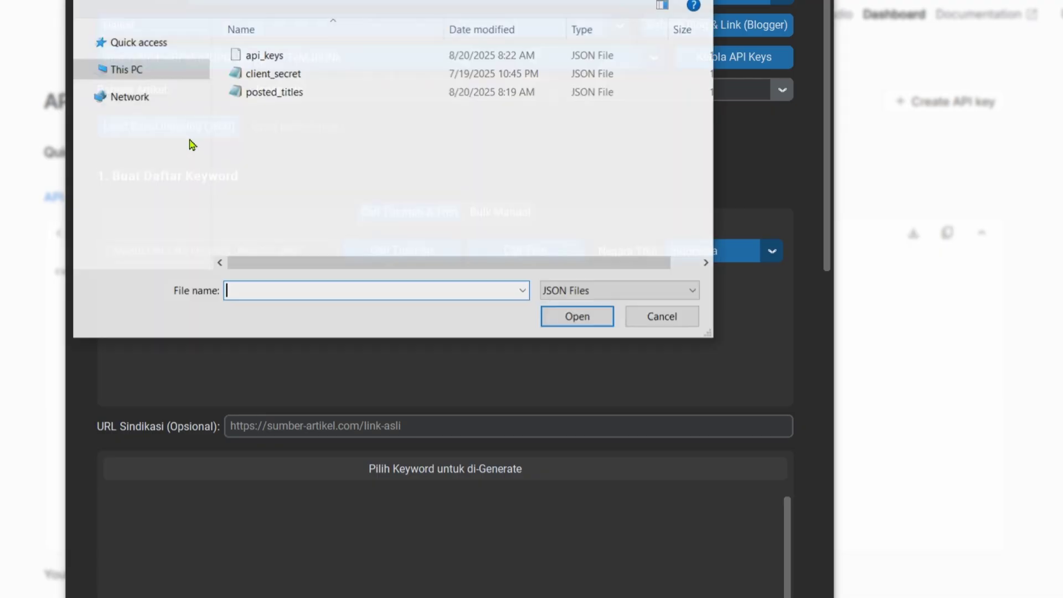
left_click(663, 316)
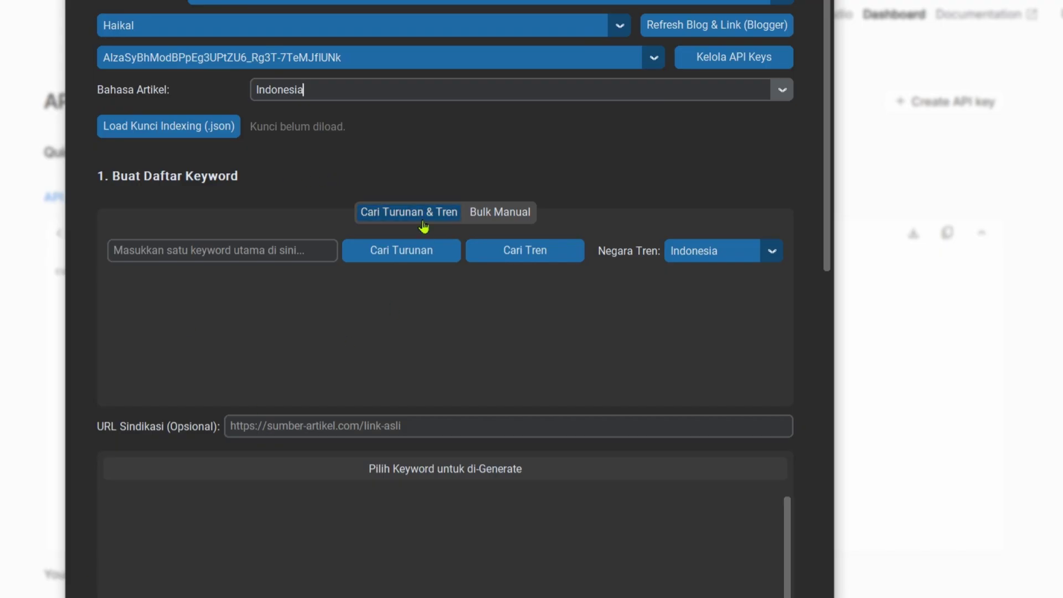
scroll(431, 145, "down", 1)
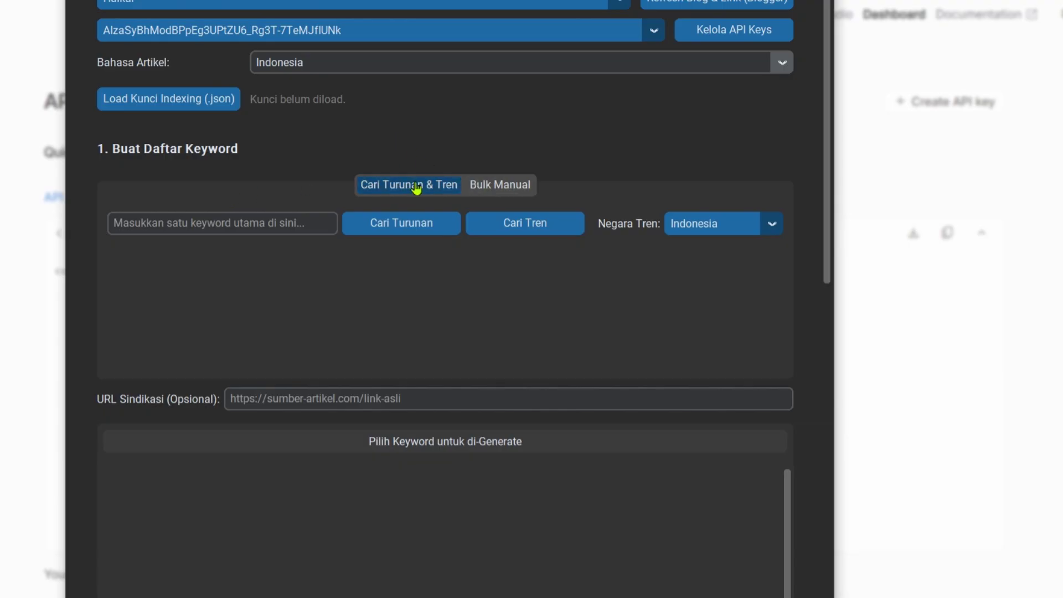
left_click(495, 187)
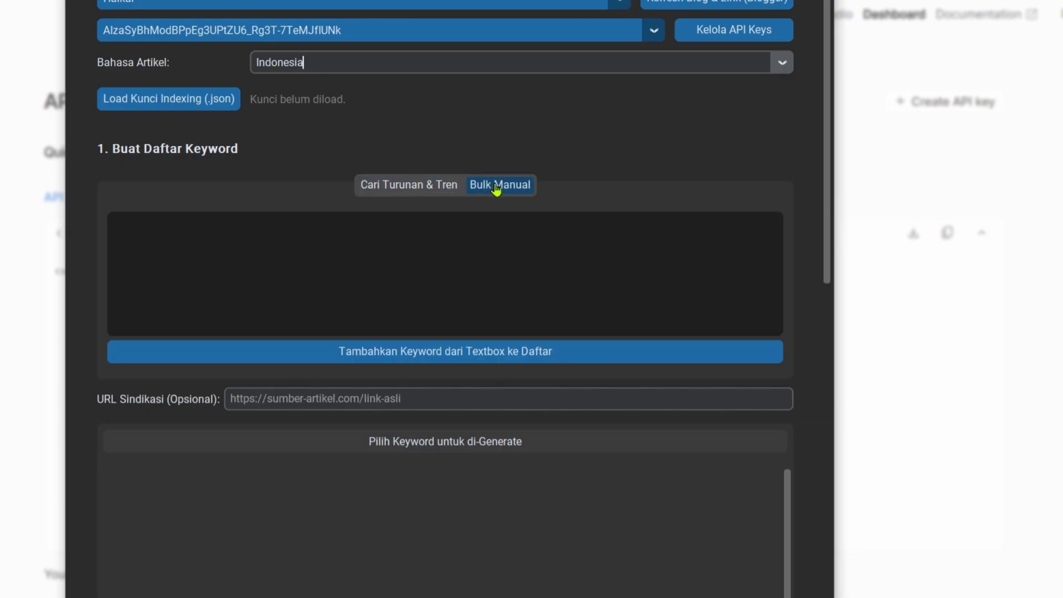
left_click(417, 188)
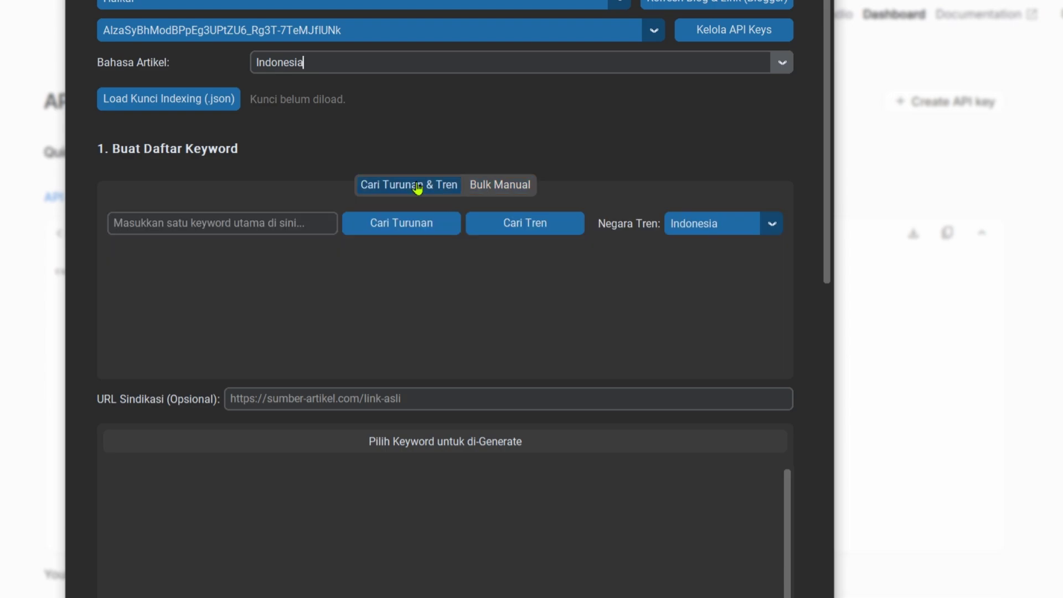
Search for derivative keywords of the main keyword "arti mimpi" to fill the keyword list
left_click(244, 219)
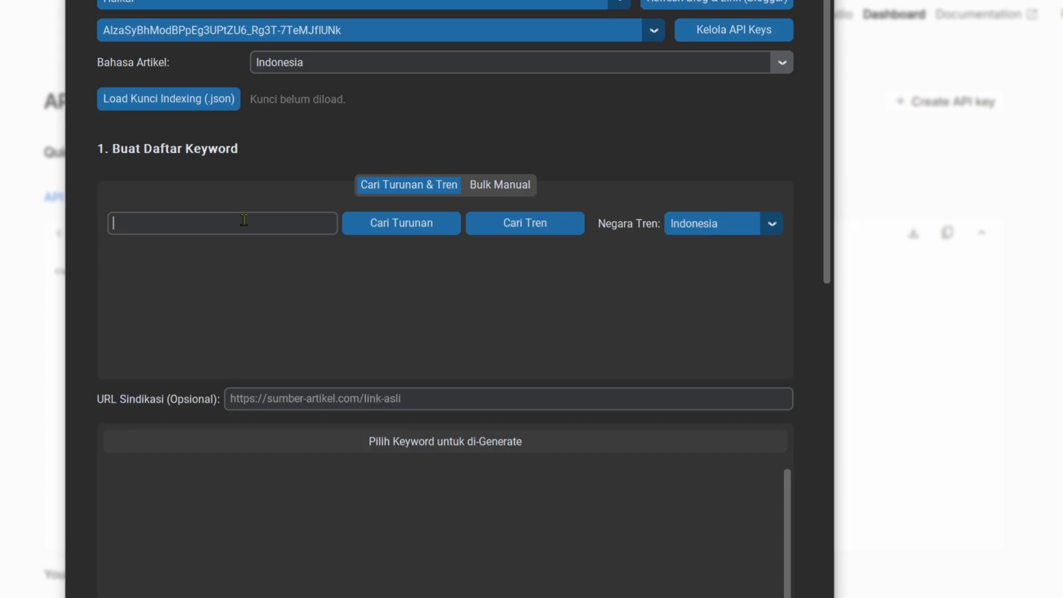
type("arti mimpi")
left_click(368, 230)
scroll(679, 419, "down", 5)
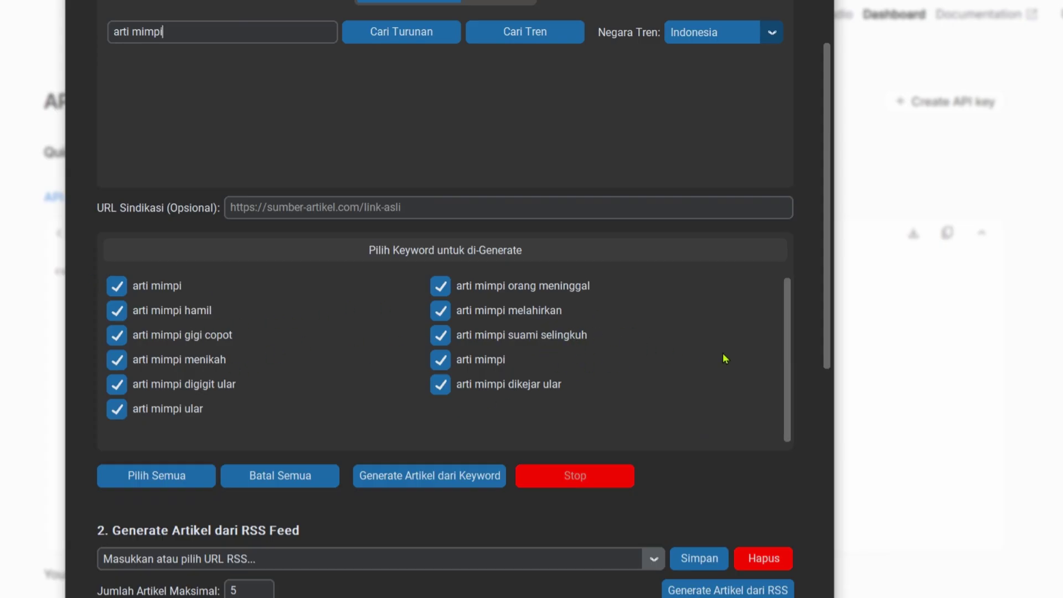
Examine the trend country options and the manual bulk keyword entry, and return to the derivative and trend search
scroll(722, 353, "up", 1)
scroll(678, 384, "up", 1)
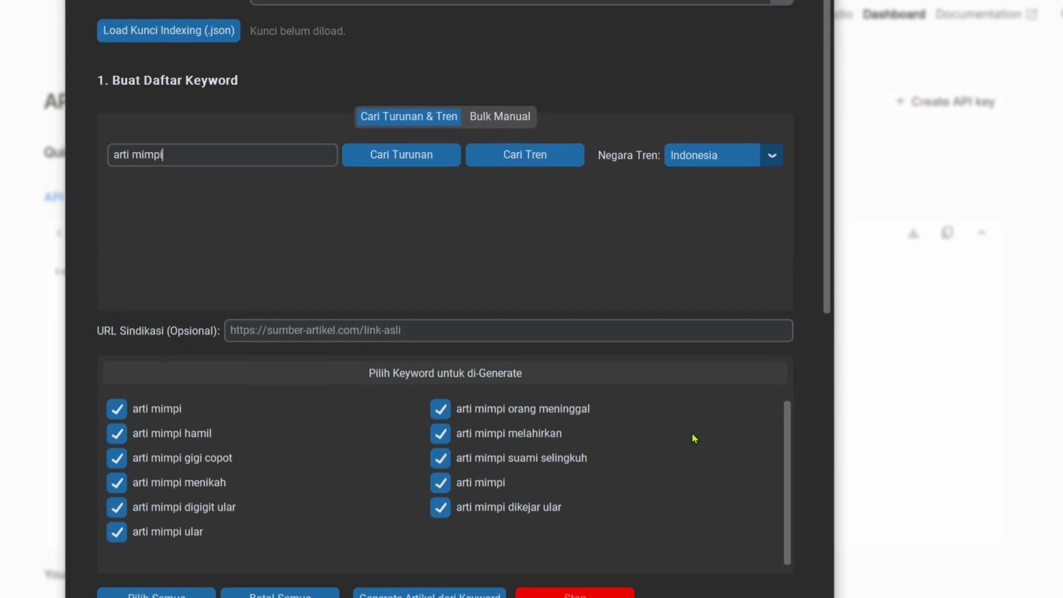
scroll(694, 435, "up", 1)
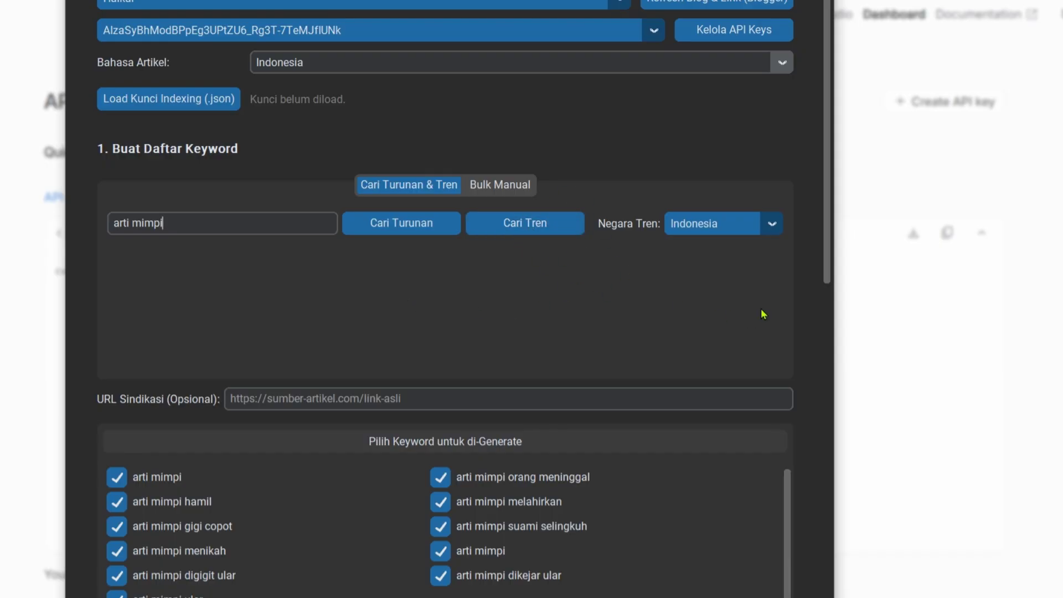
left_click(772, 224)
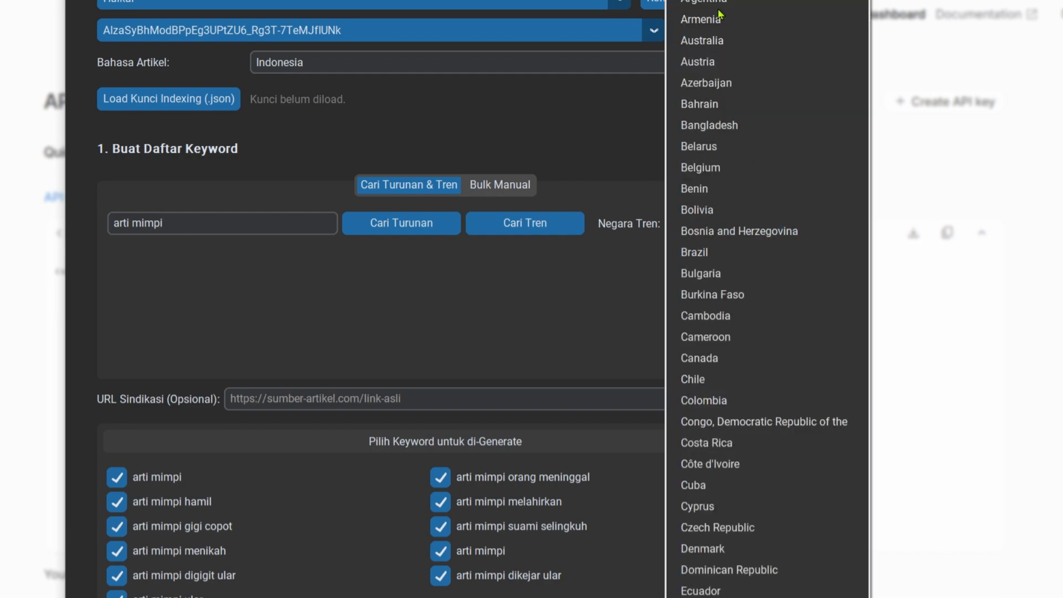
left_click(624, 351)
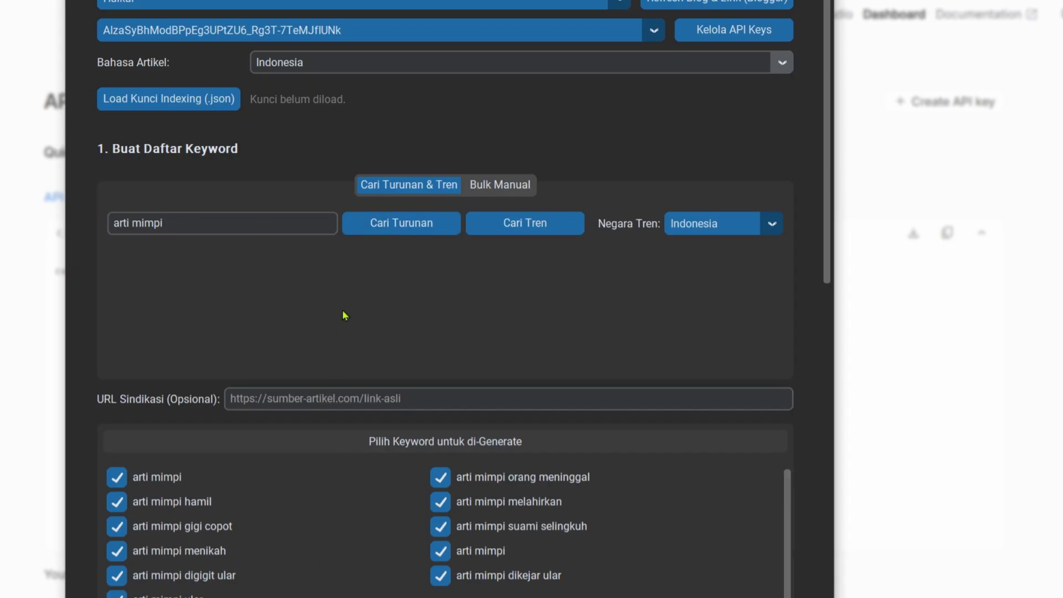
left_click(487, 188)
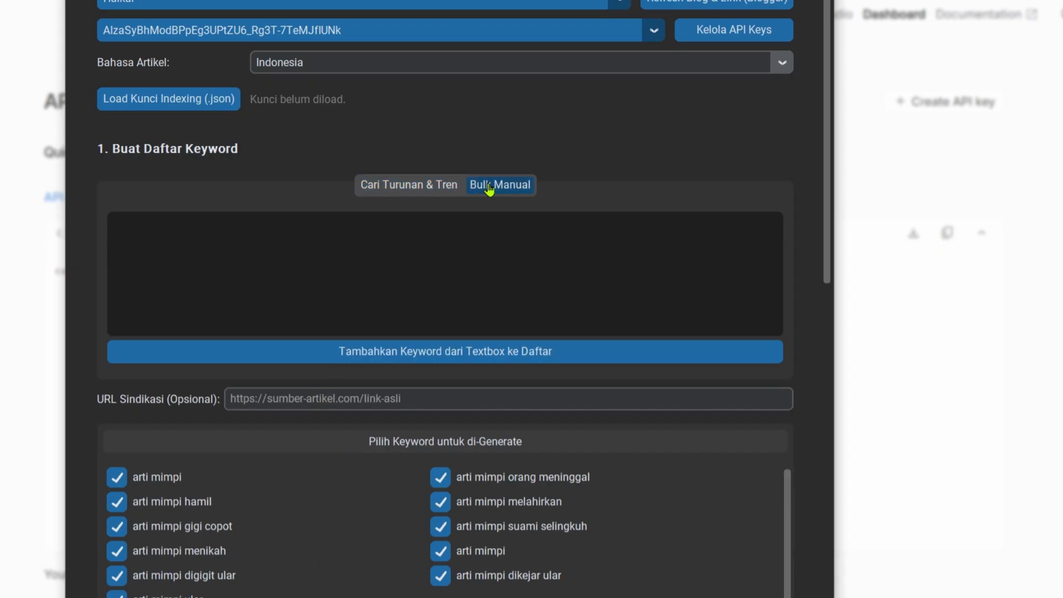
left_click(530, 247)
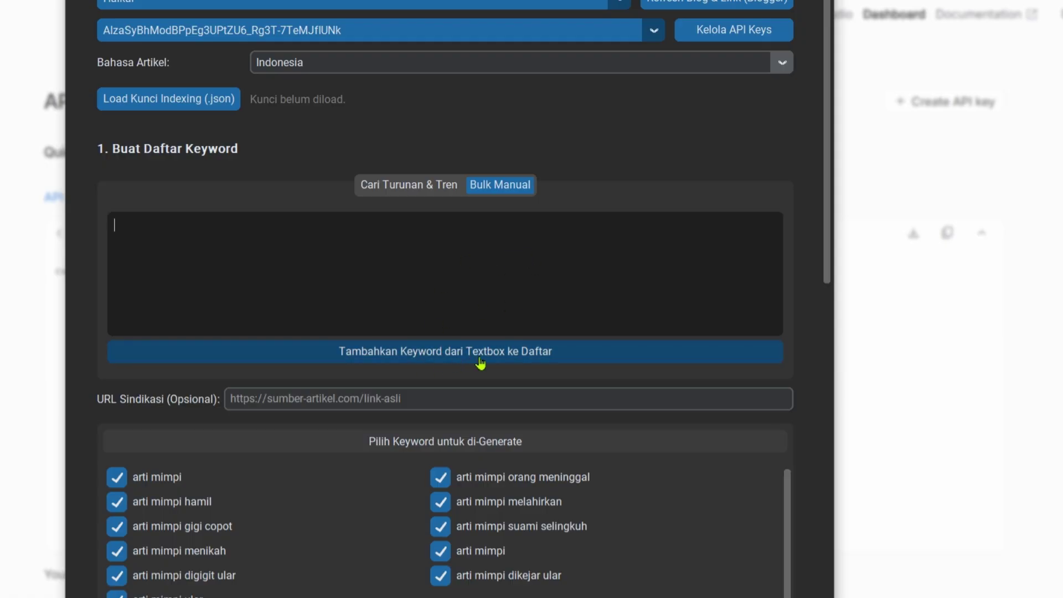
scroll(720, 401, "down", 2)
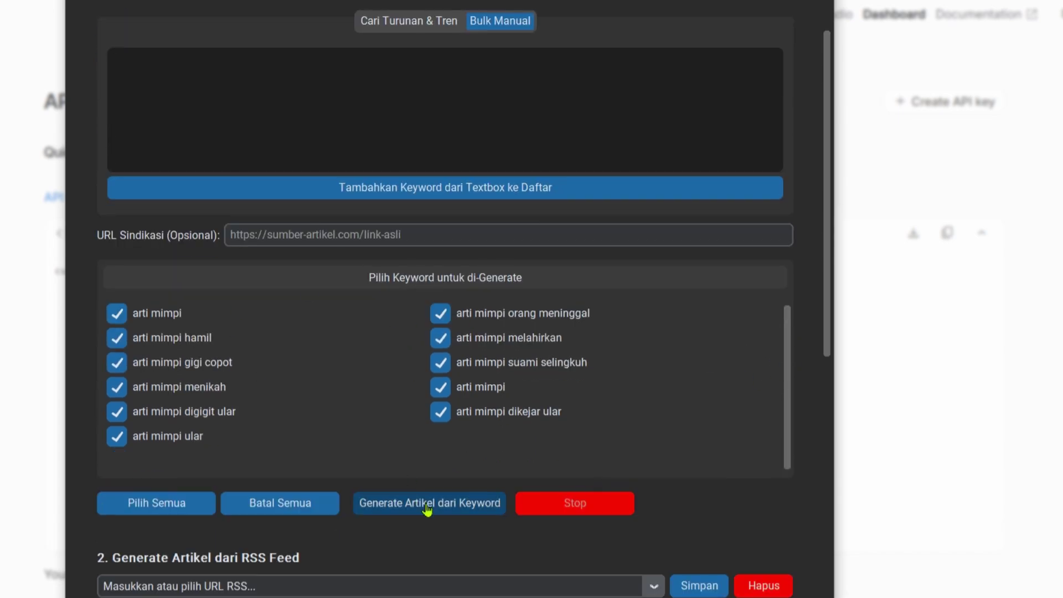
left_click(392, 21)
scroll(487, 201, "up", 1)
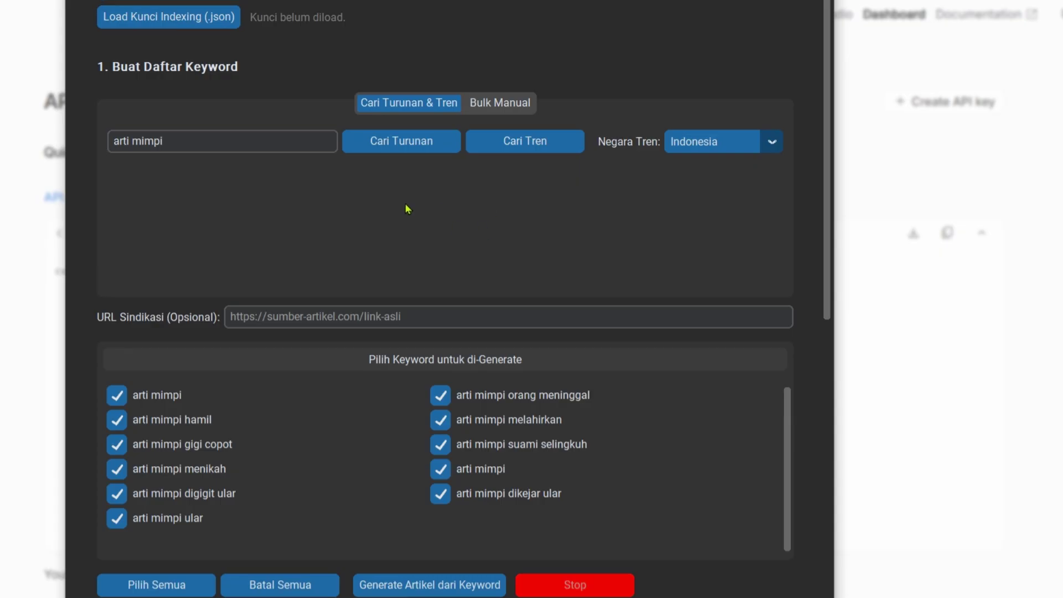
Deselect all keywords in the list of keywords for article generation
scroll(394, 235, "down", 1)
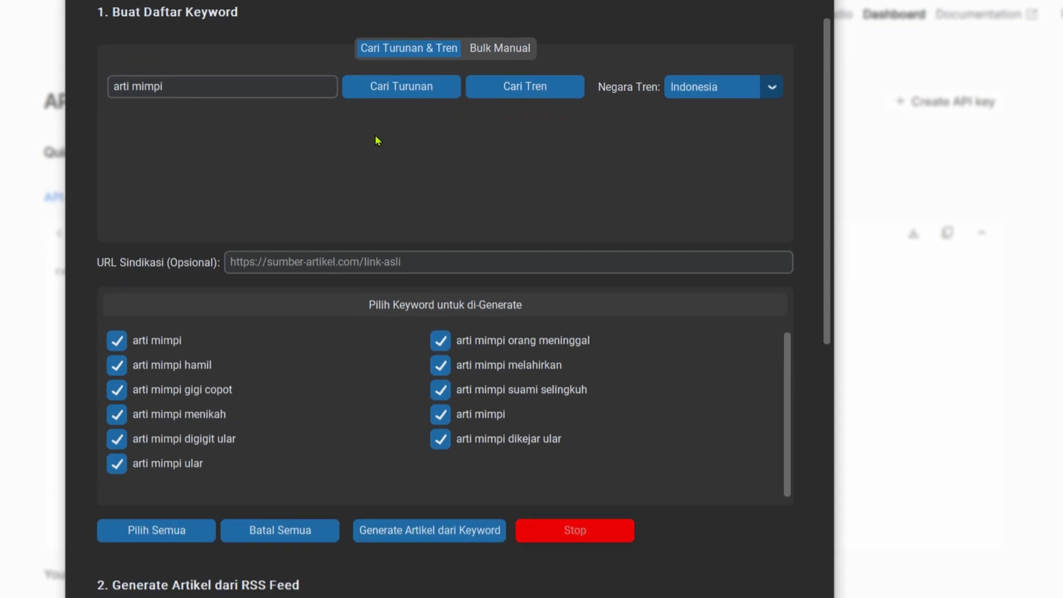
scroll(310, 162, "down", 4)
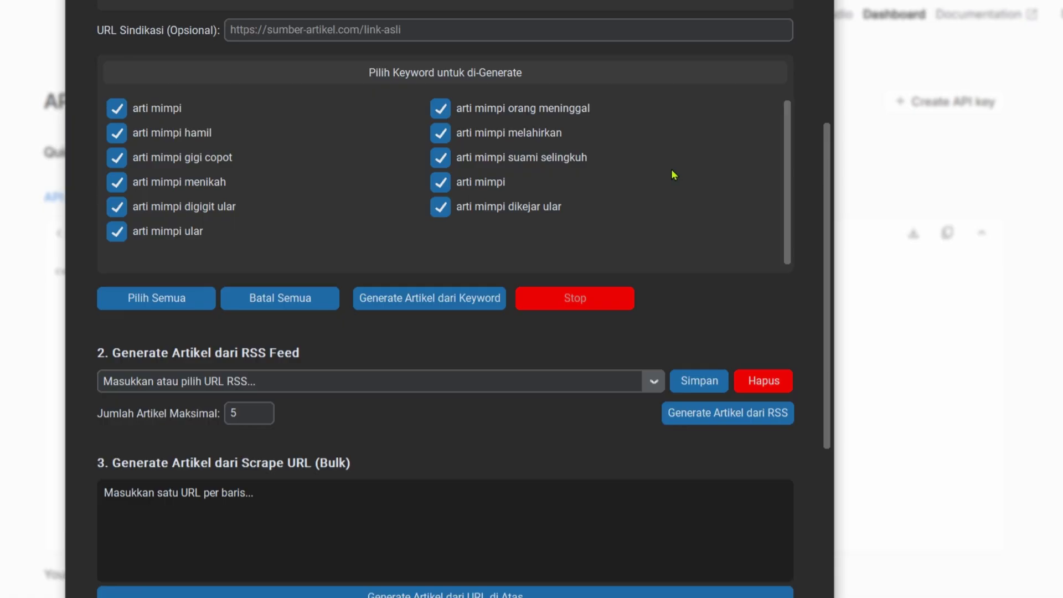
left_click(270, 303)
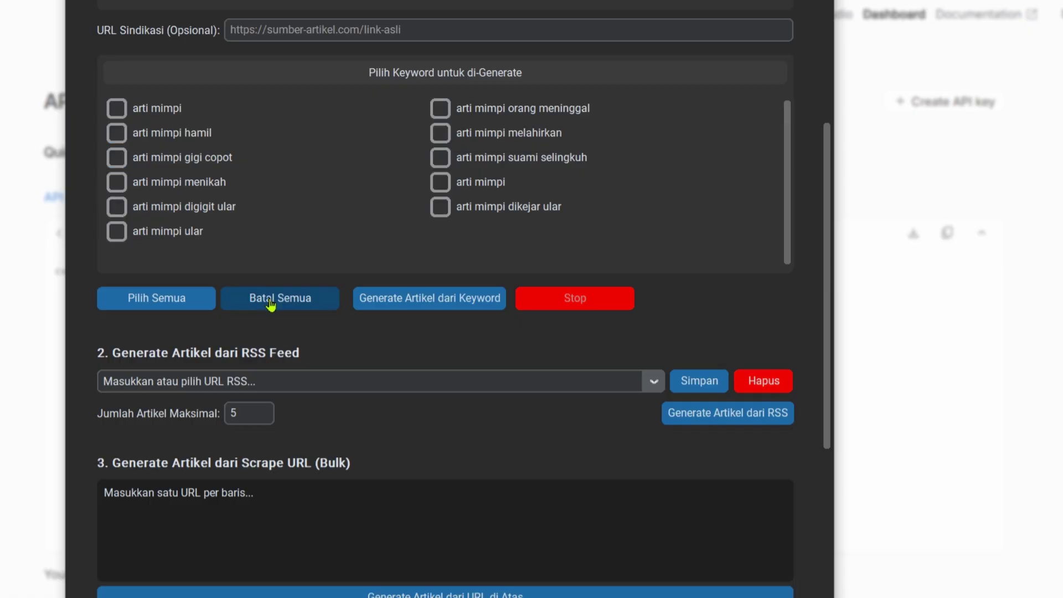
left_click(110, 155)
left_click(111, 156)
left_click(111, 141)
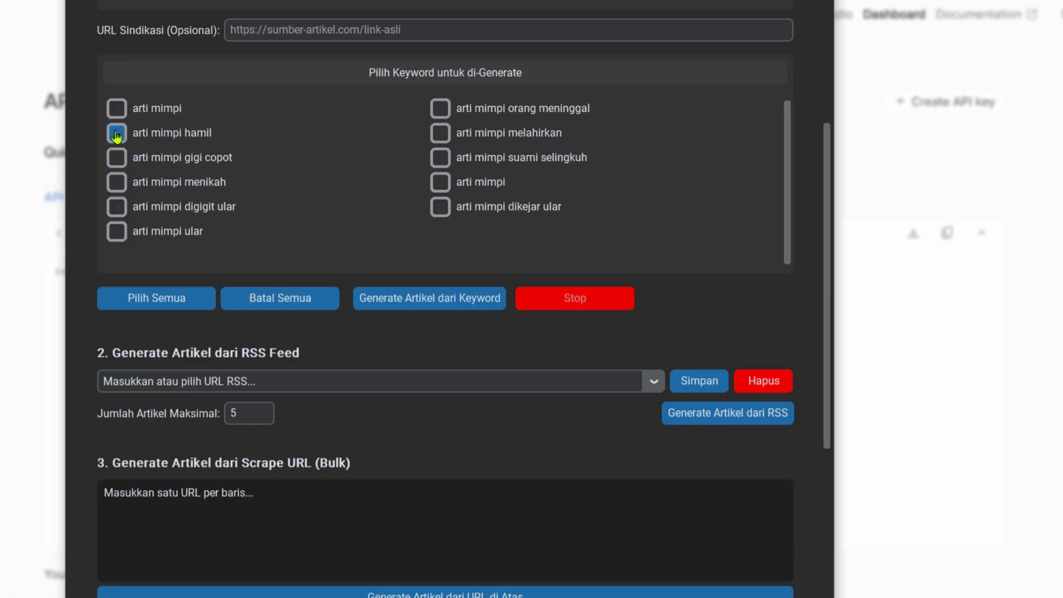
left_click(117, 159)
left_click(117, 186)
left_click(150, 302)
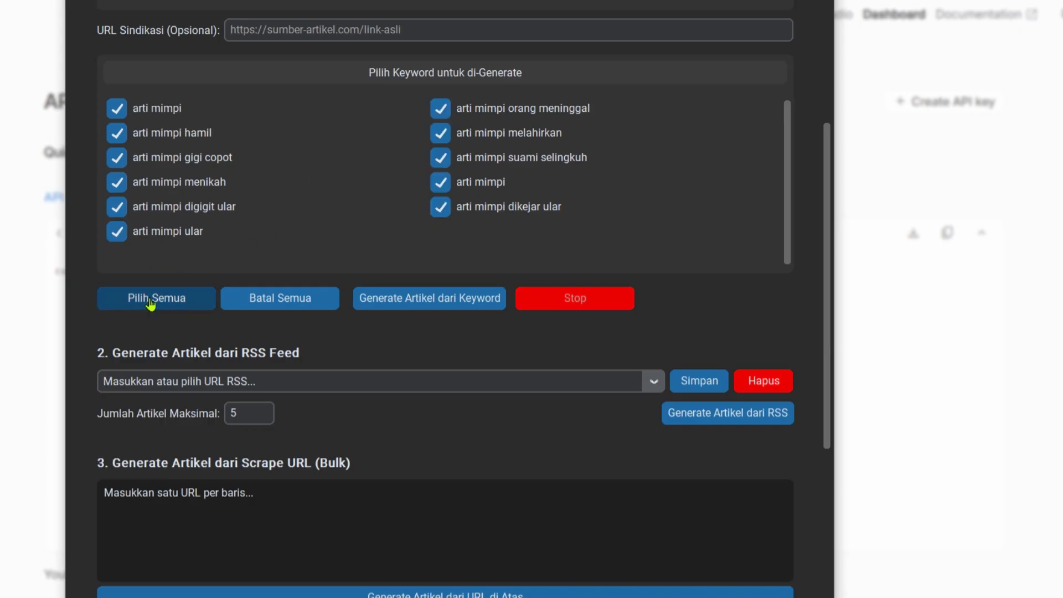
left_click(263, 303)
Generate articles from the keywords "arti mimpi gigi copot", "arti mimpi menikah" and "arti mimpi digigit ular"
left_click(117, 157)
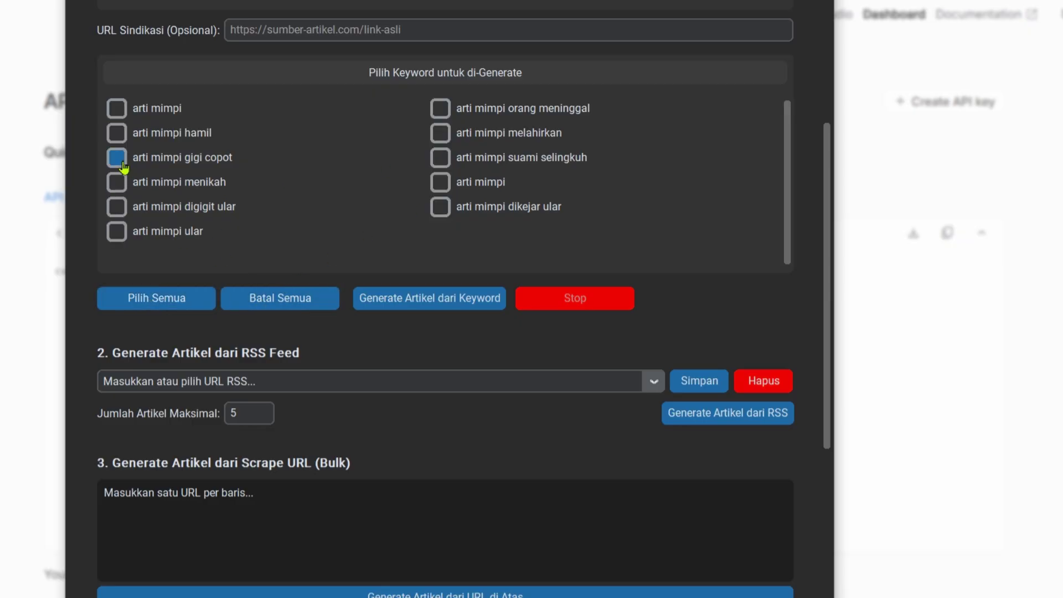
left_click(123, 186)
left_click(118, 208)
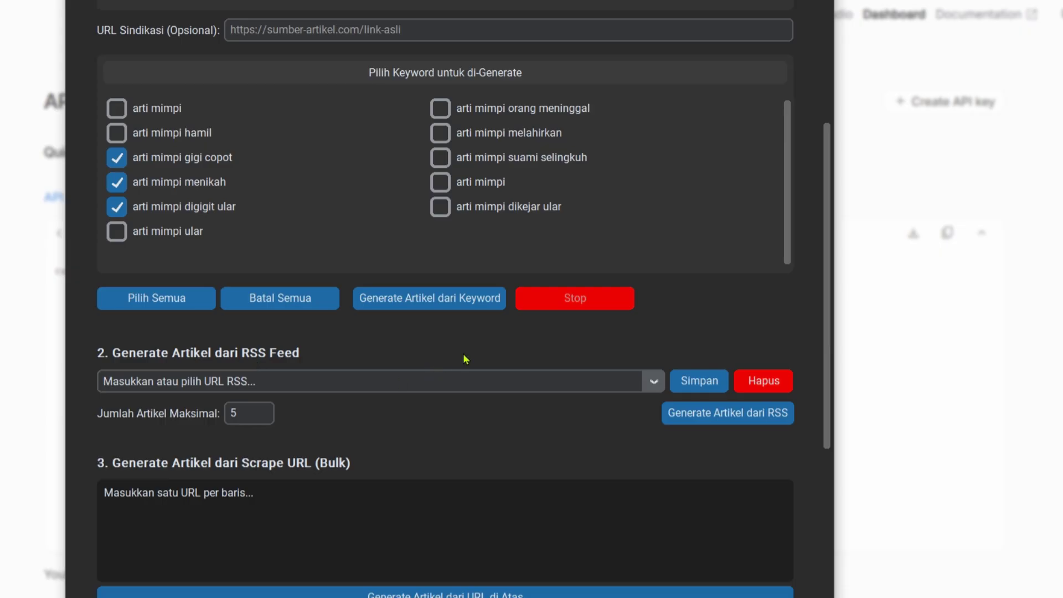
left_click(429, 300)
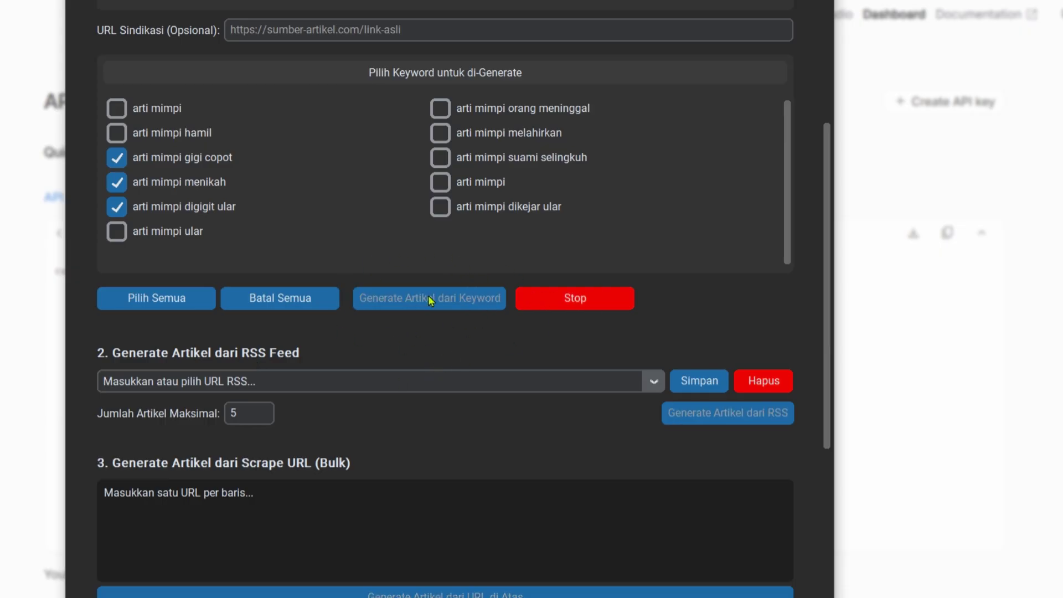
Examine the application process log, the article result list and the other generation sections while the keyword articles are being generated
scroll(736, 244, "down", 1)
scroll(766, 220, "down", 5)
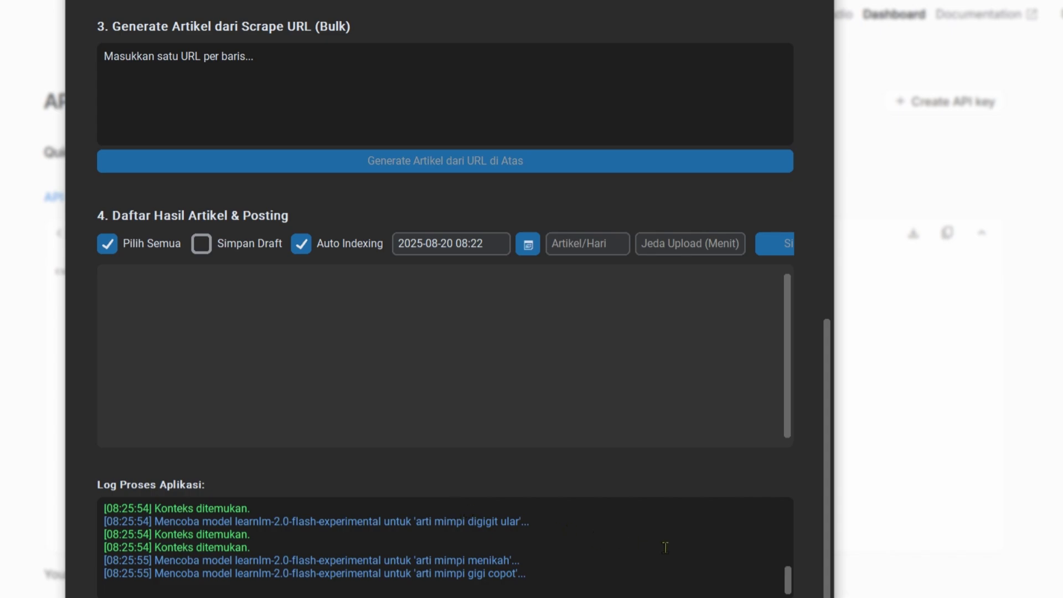
left_click_drag(788, 579, 788, 596)
scroll(445, 546, "up", 1)
scroll(445, 545, "down", 1)
scroll(733, 556, "up", 2)
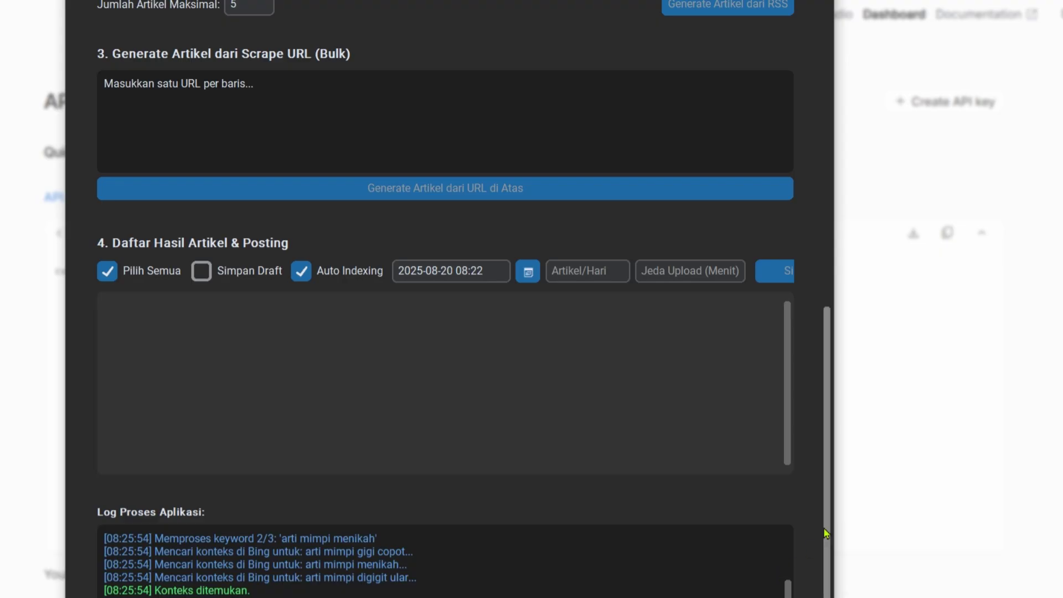
scroll(811, 542, "down", 1)
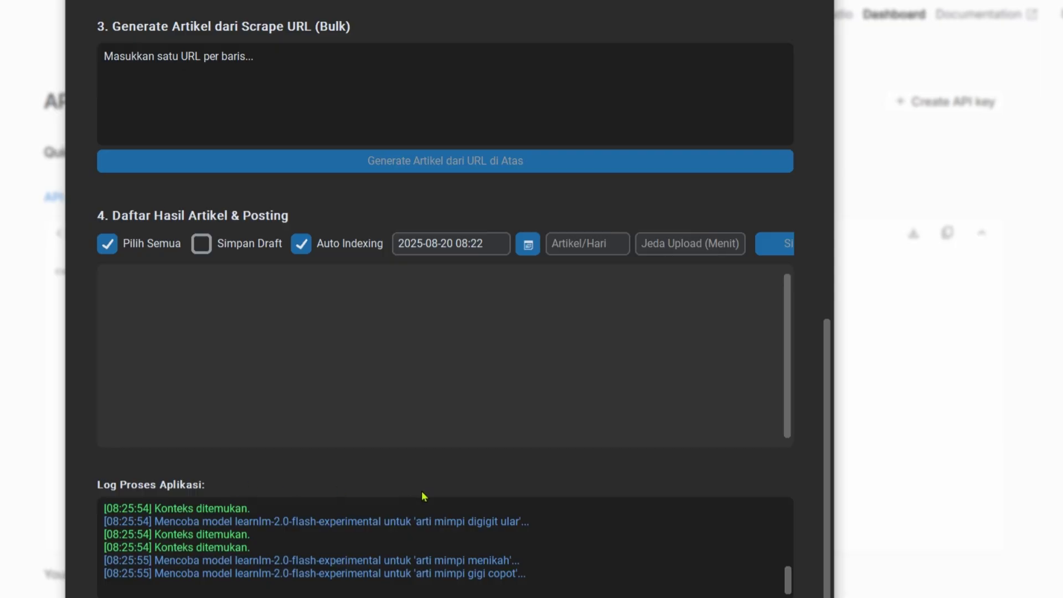
scroll(385, 205, "up", 6)
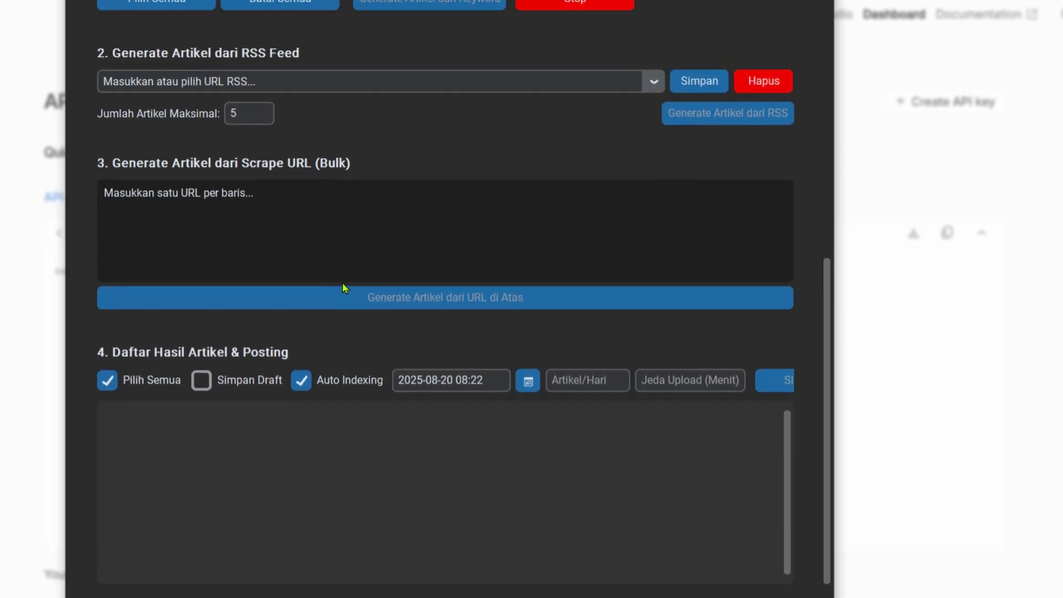
scroll(384, 262, "up", 2)
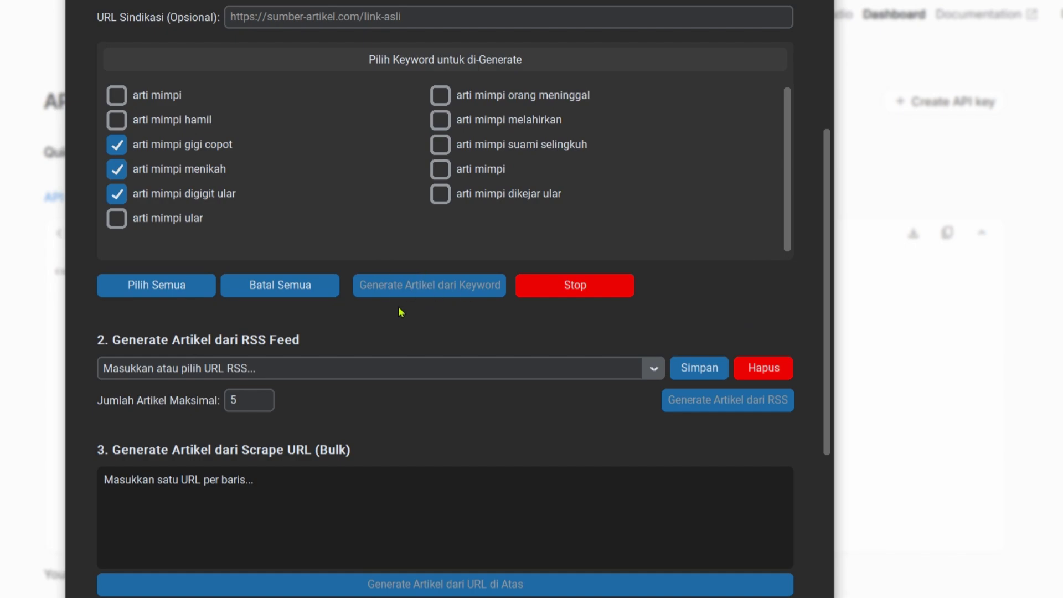
scroll(439, 234, "down", 8)
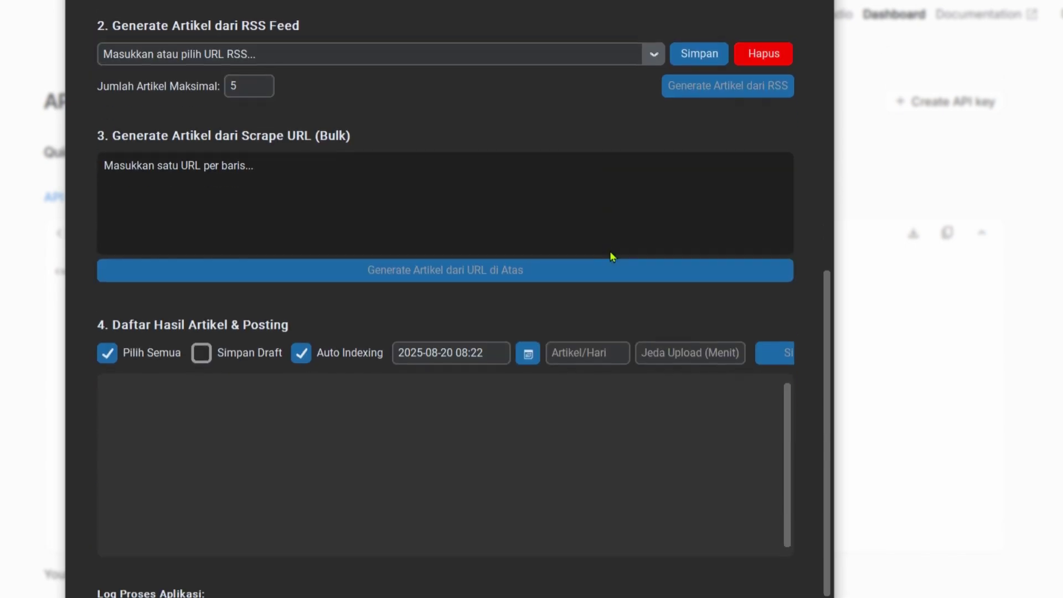
scroll(764, 391, "up", 7)
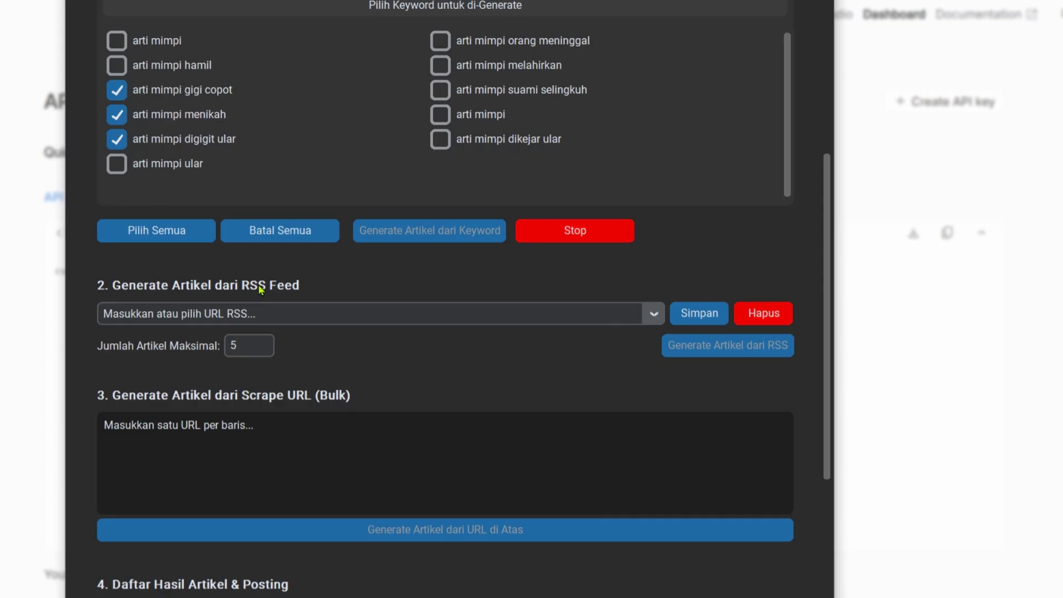
Look at the RSS feed URL choices and set the maximum number of RSS articles to 10
triple_click(356, 312)
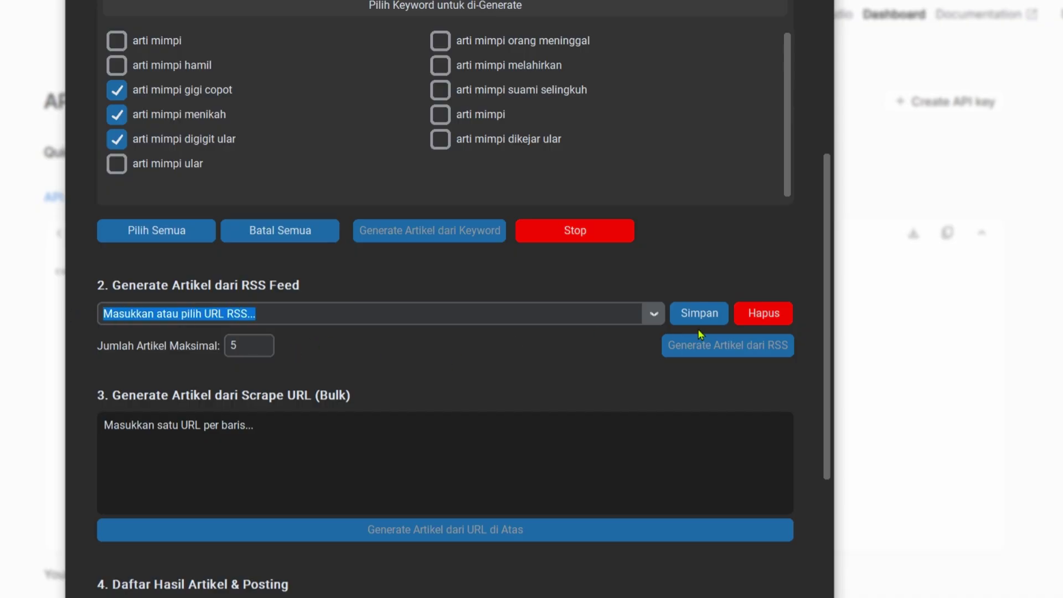
left_click(655, 318)
left_click(545, 358)
left_click(266, 345)
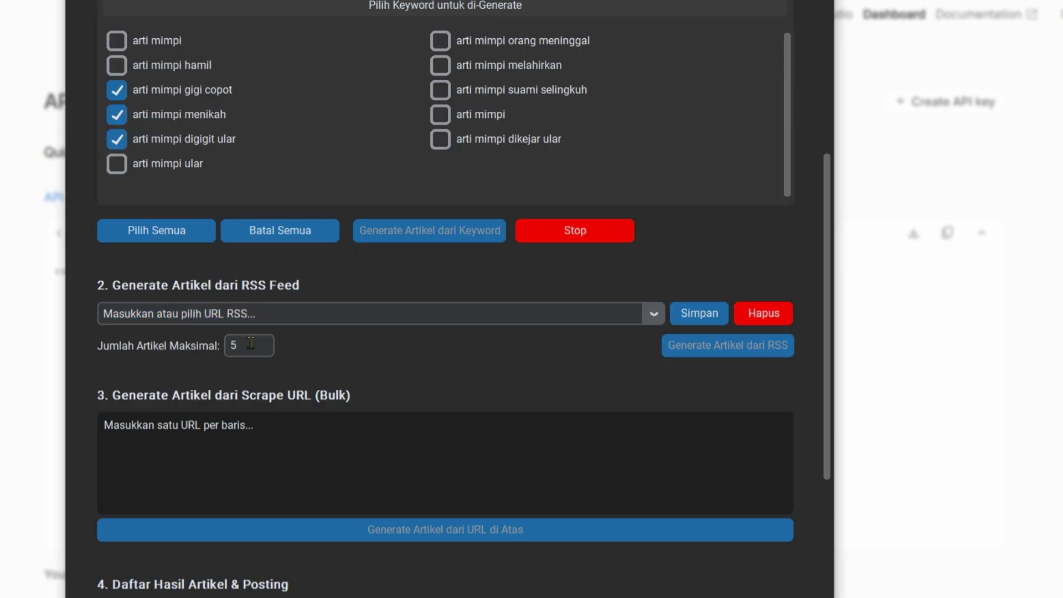
double_click(241, 348)
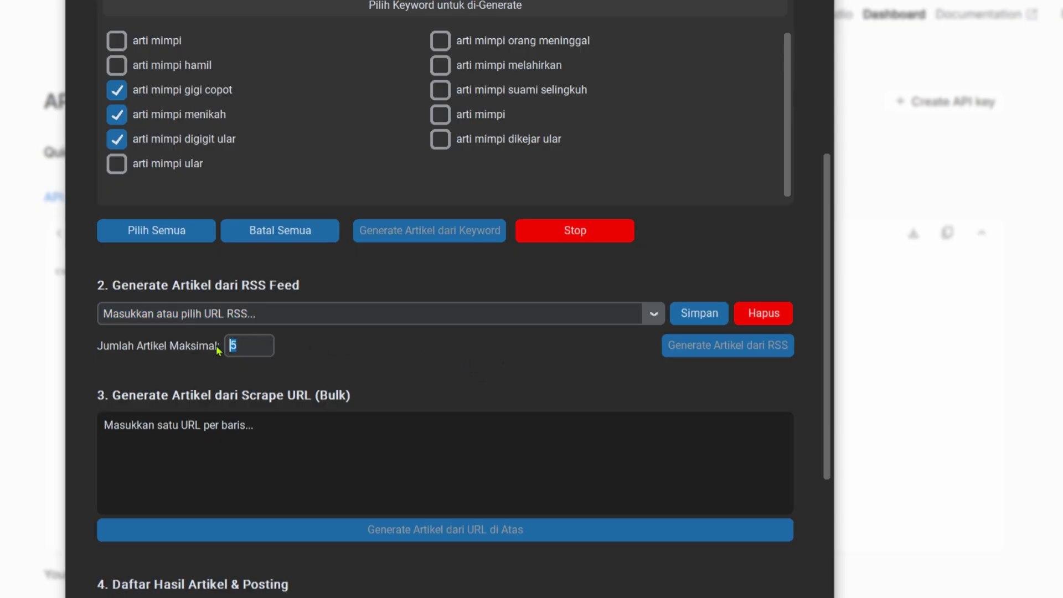
left_click(255, 342)
double_click(256, 345)
type("10")
scroll(404, 355, "down", 1)
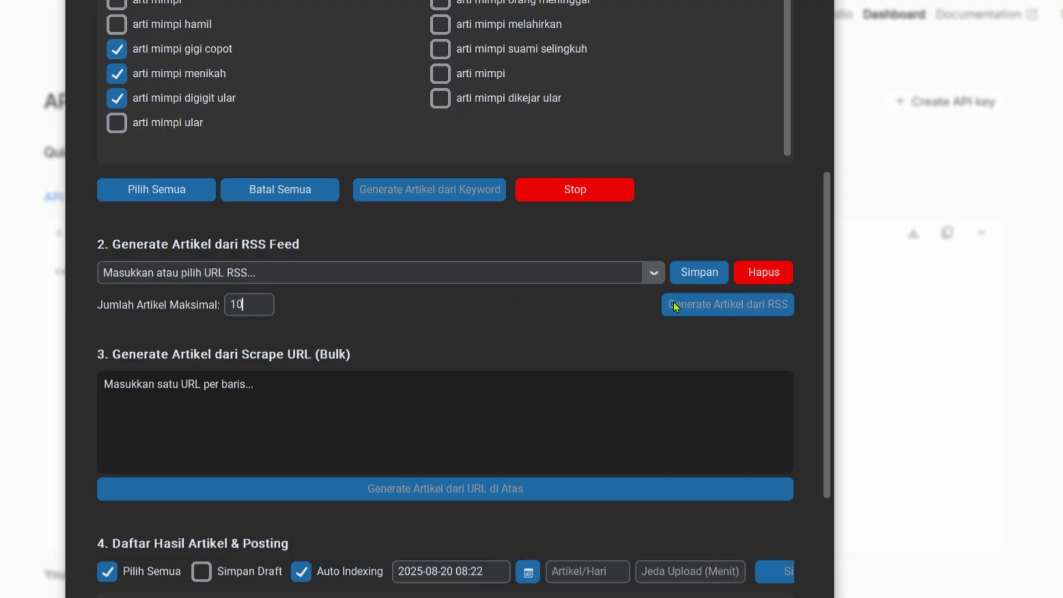
scroll(487, 304, "down", 6)
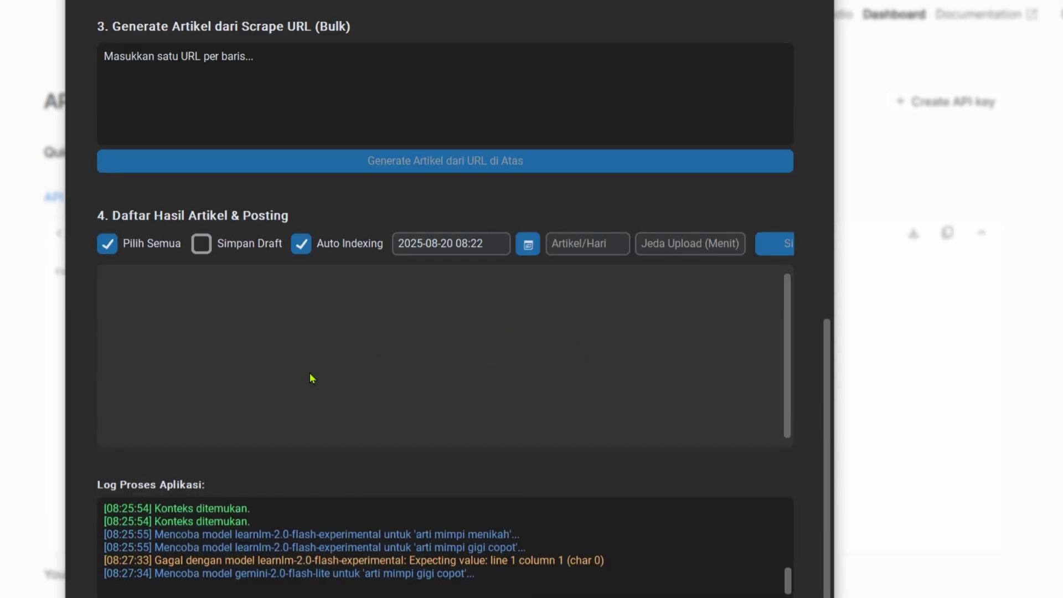
scroll(772, 300, "up", 5)
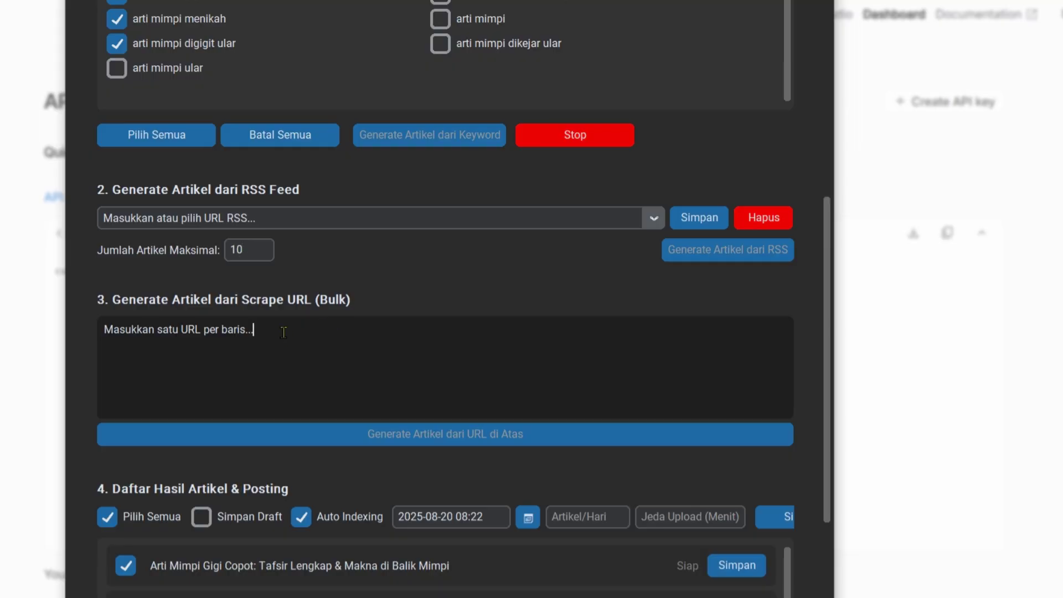
Switch to the browser, search Google for "google trends", and open the Trending now page of Google Trends
left_click_drag(283, 332, 101, 332)
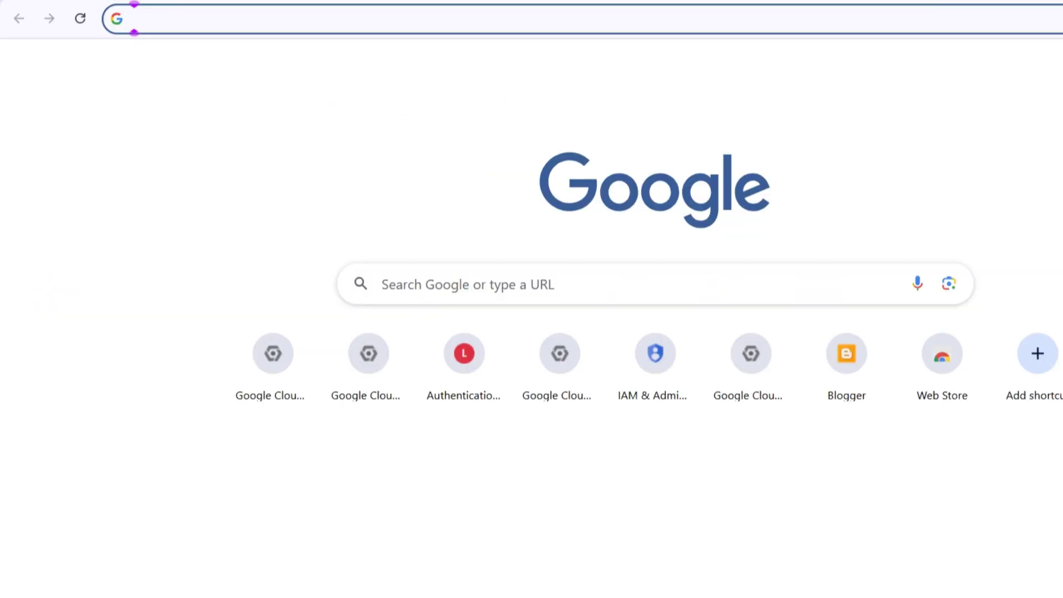
type("goo")
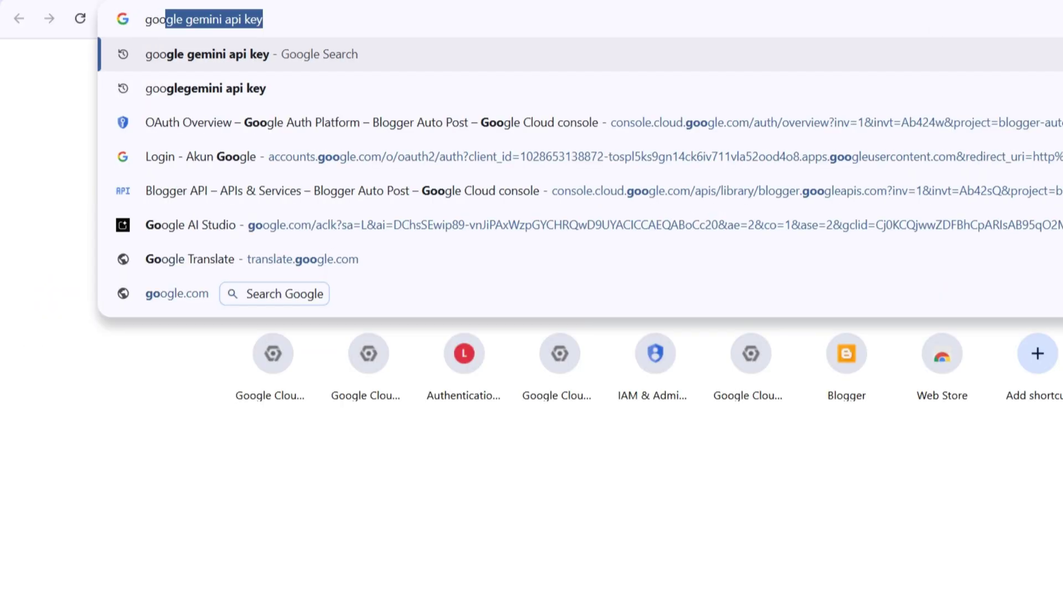
type("gle trends")
key("Return")
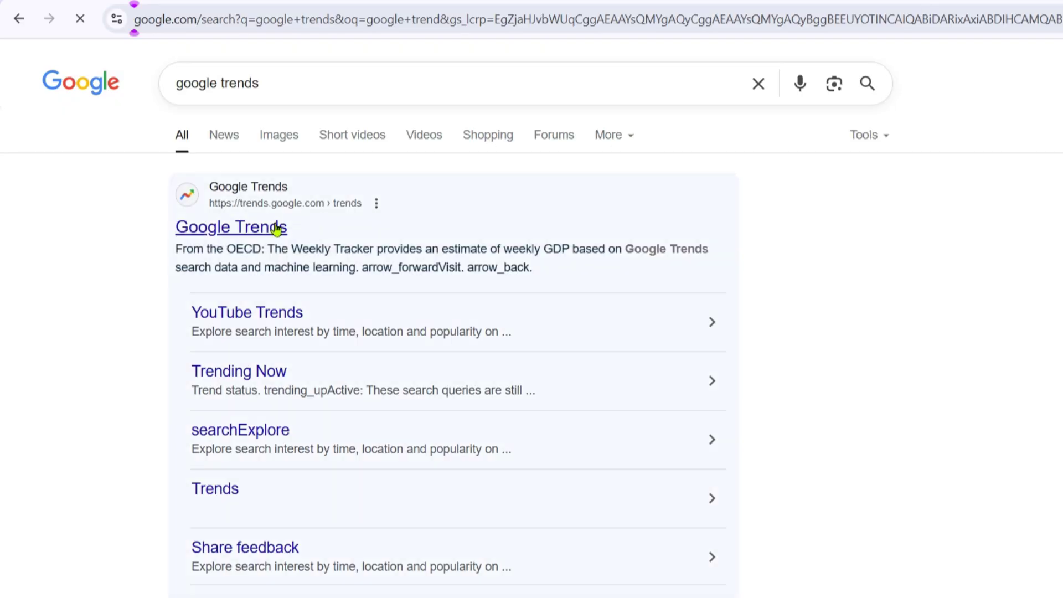
left_click(277, 229)
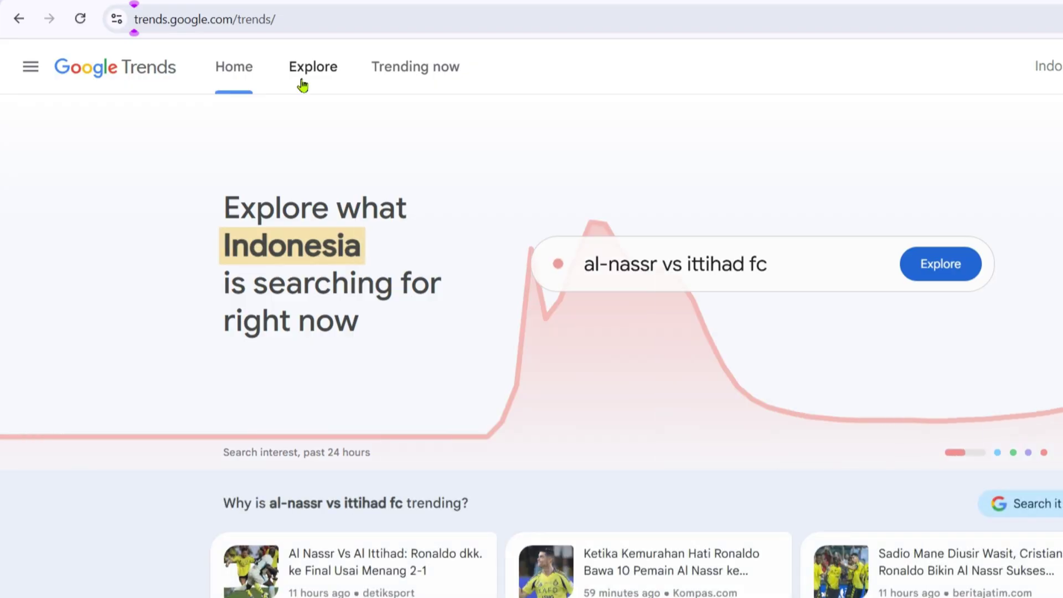
left_click(402, 76)
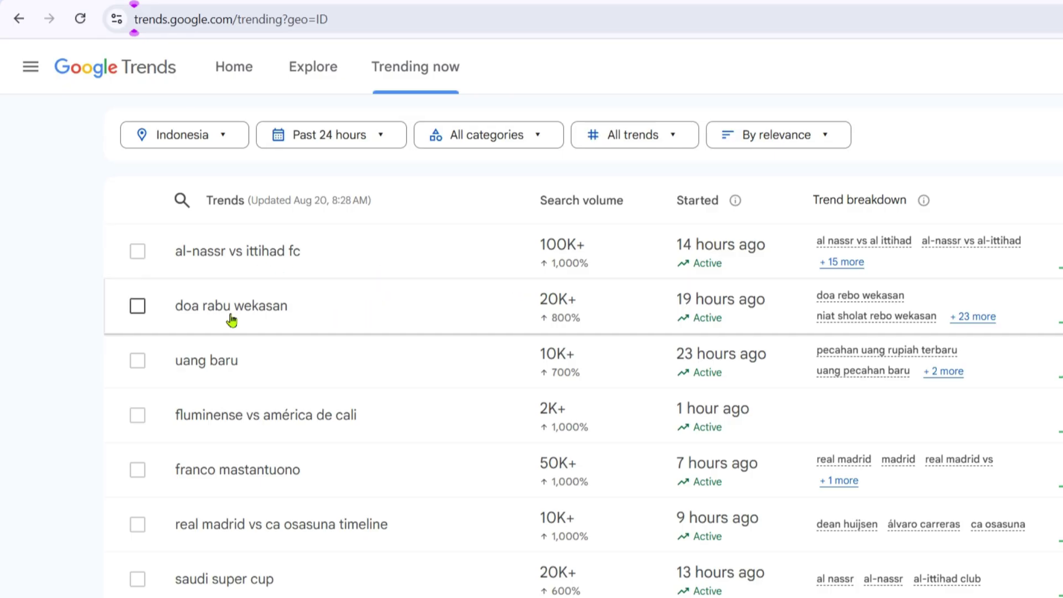
Open the trend "doa rabu wekasan" and copy the link of its detikcom news article
left_click(429, 321)
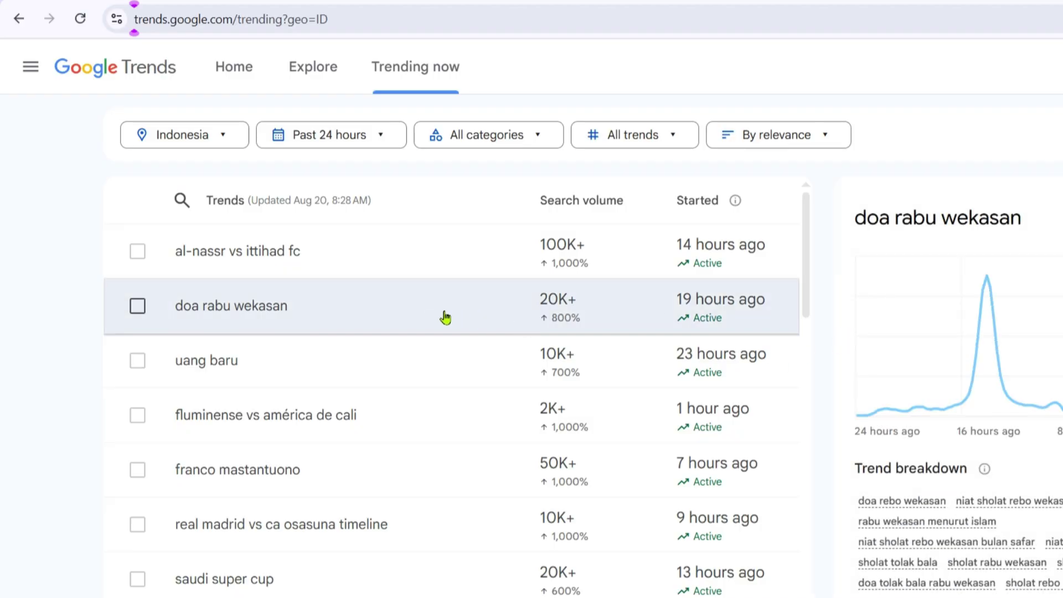
scroll(1008, 428, "down", 1)
scroll(1008, 427, "down", 9)
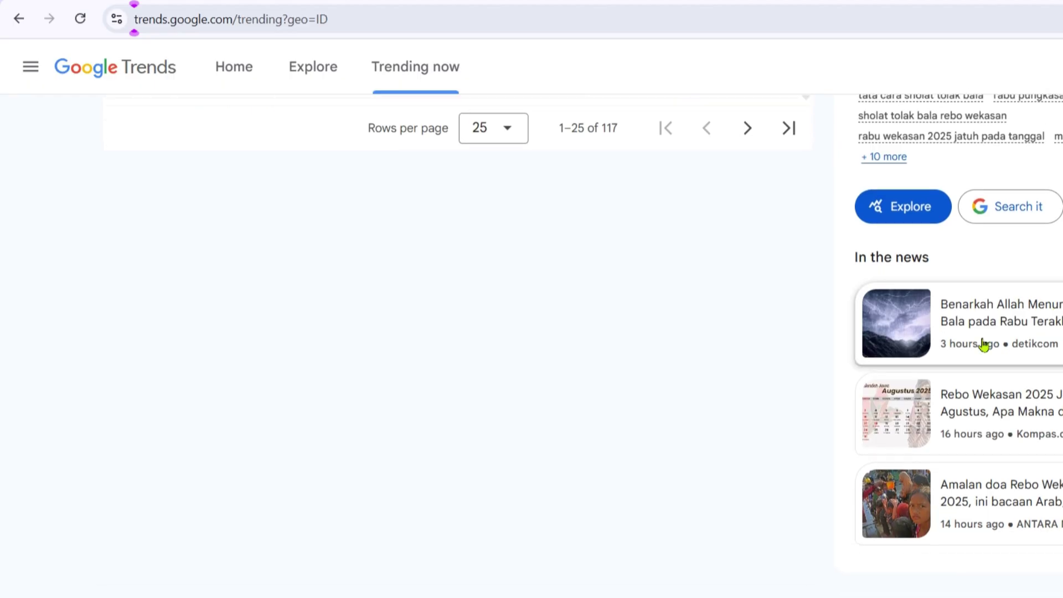
scroll(701, 411, "up", 1)
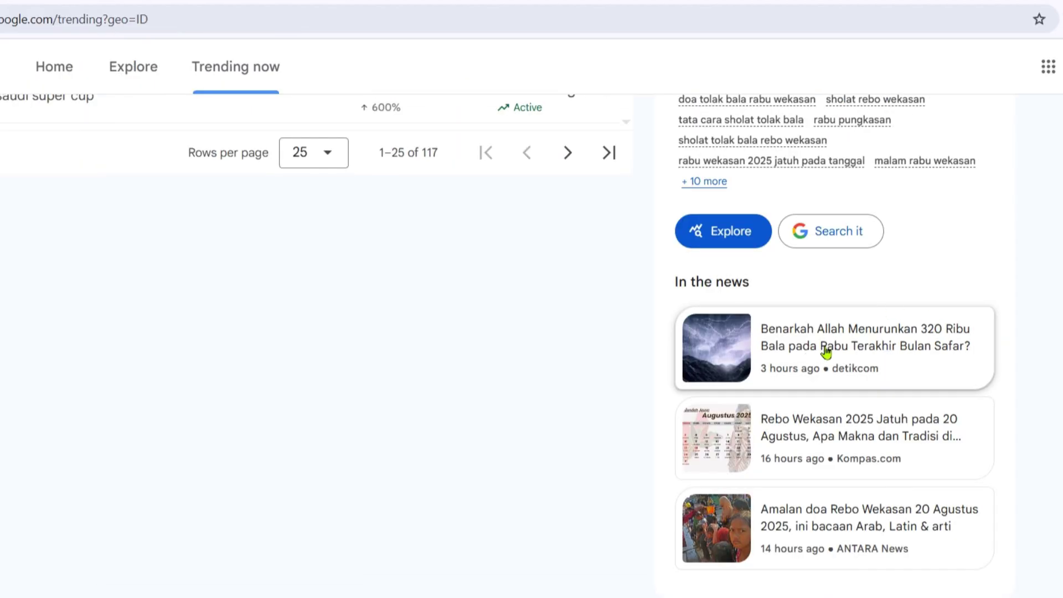
right_click(826, 351)
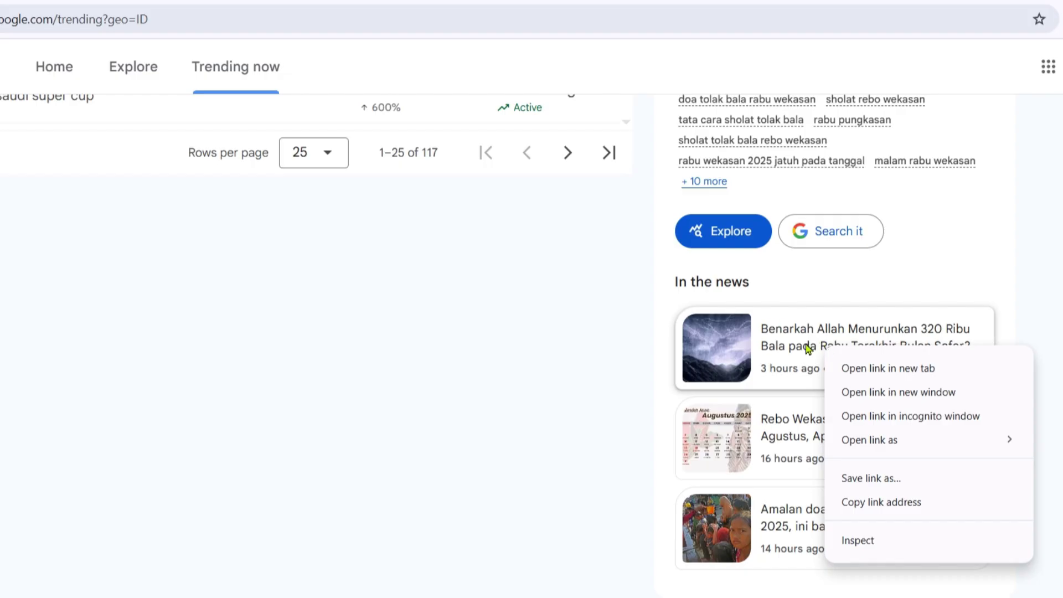
left_click(883, 505)
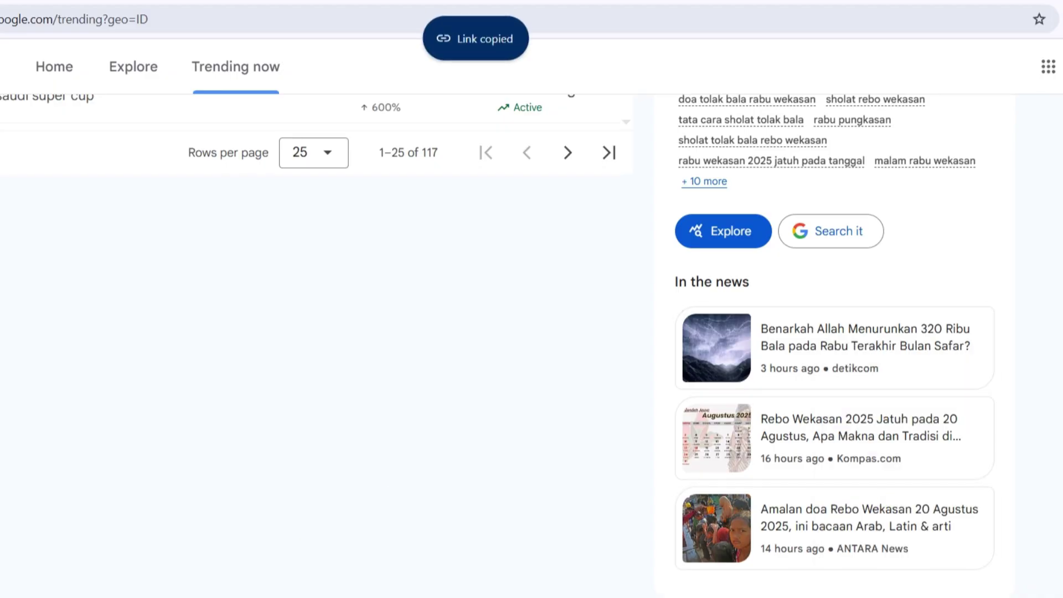
Switch back to Blogger & WordPress Auto Post Pro and replace the placeholder in the bulk scrape URL box with the copied detik.com link
key("alt+Tab")
left_click_drag(368, 422, 114, 390)
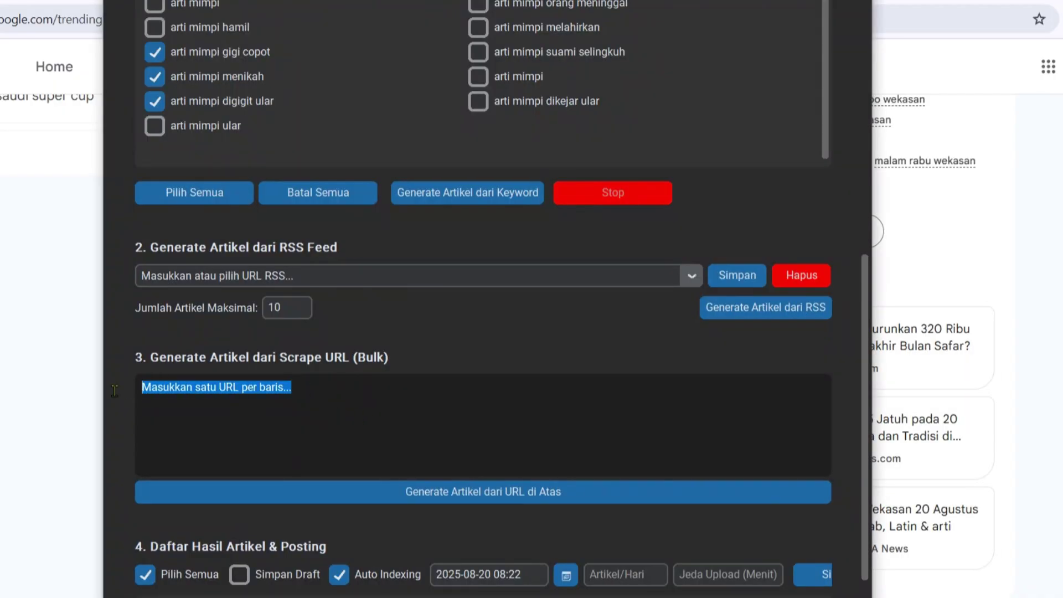
key("ctrl+v")
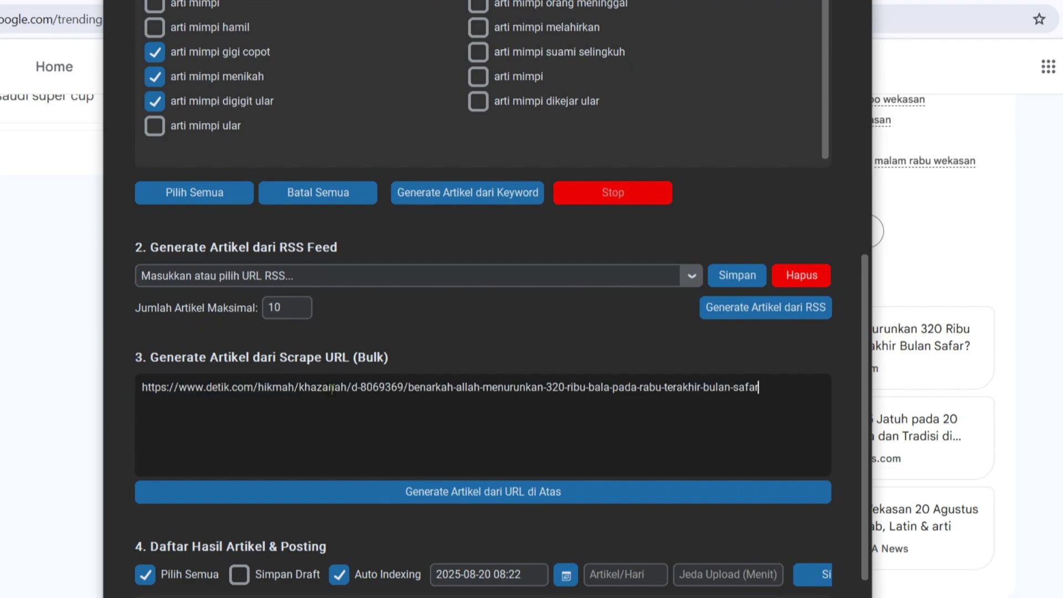
Copy the link of the Kompas.com Rebo Wekasan article from Google Trends and add it as the second line of the bulk scrape URLs
key("alt+Tab")
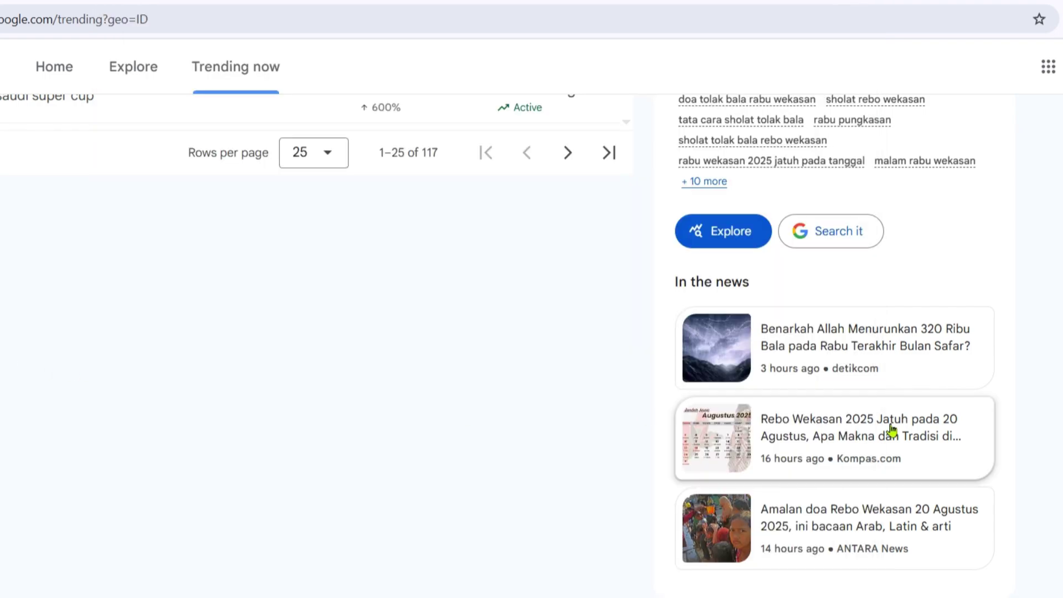
right_click(860, 439)
left_click(901, 591)
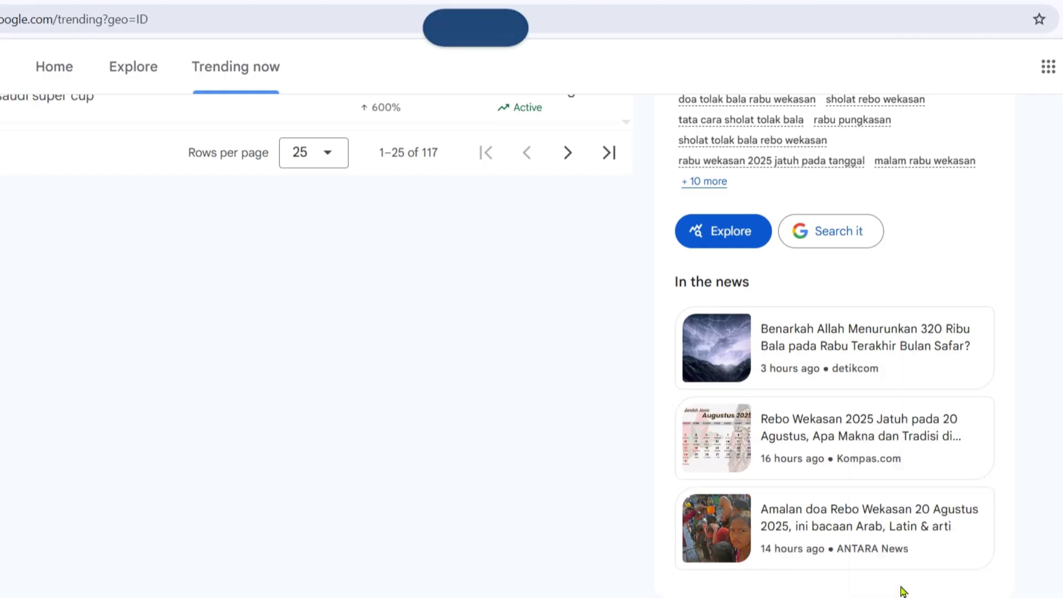
key("alt+Tab")
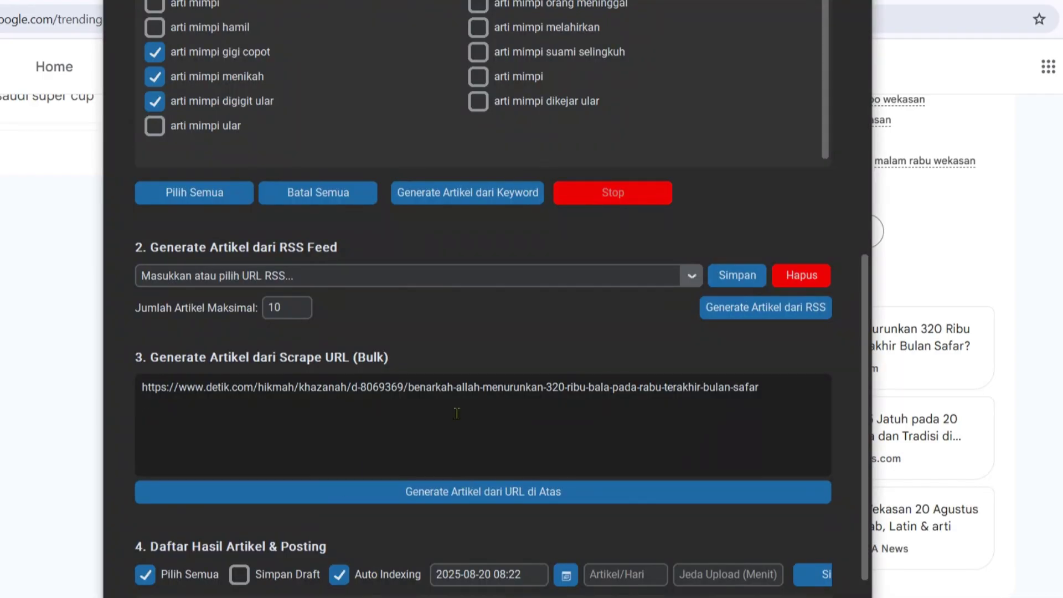
key("ctrl+v")
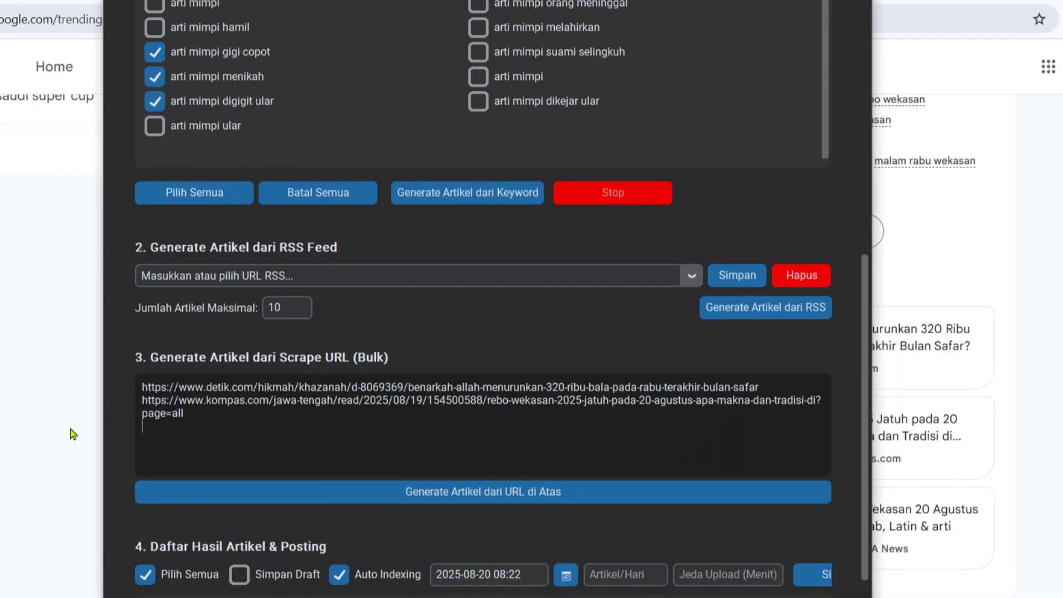
Copy the link of the ANTARA News Rebo Wekasan article from Google Trends and add it as the third line of the bulk scrape URLs
key("alt+Tab")
scroll(830, 388, "down", 1)
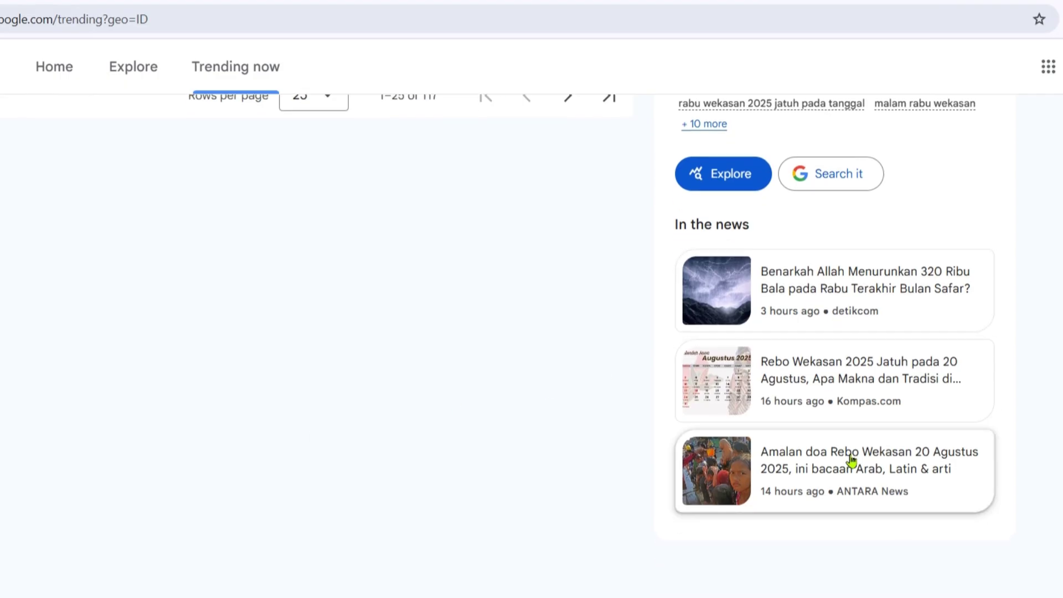
right_click(851, 459)
left_click(896, 595)
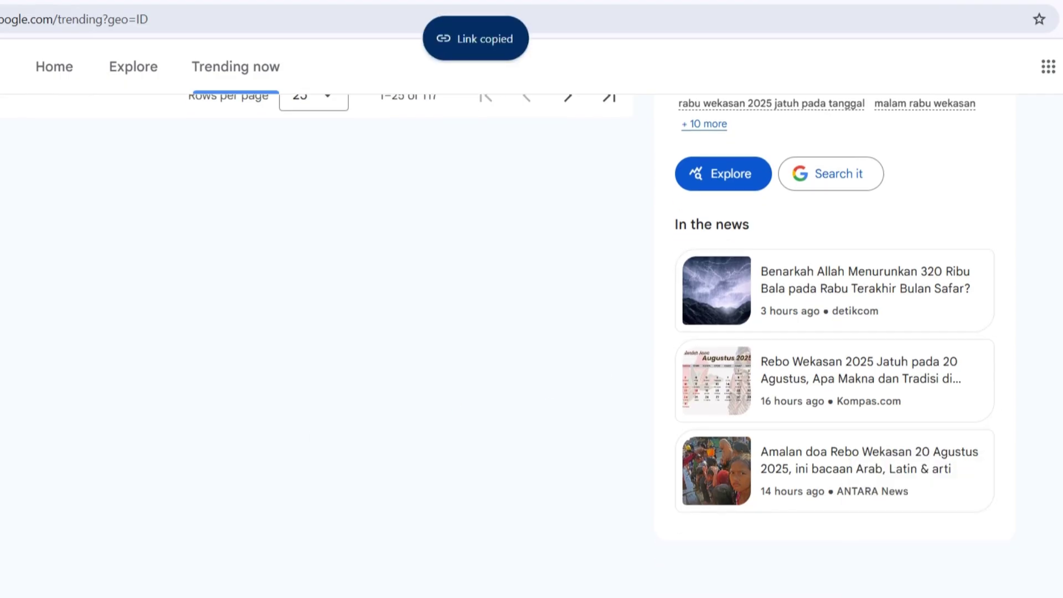
key("alt+Tab")
key("ctrl+v")
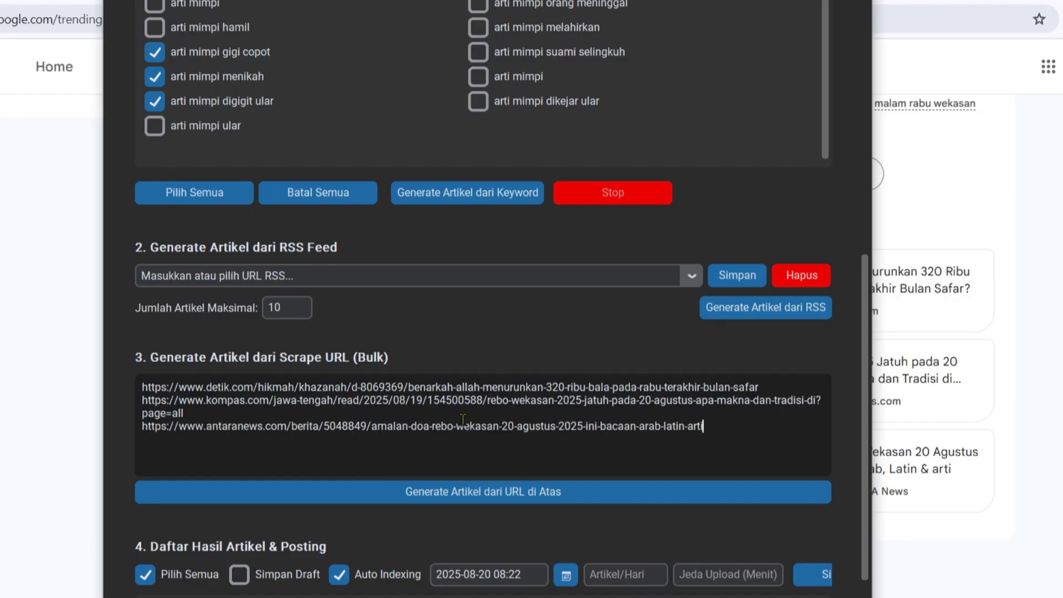
Turn off Auto Indexing and deselect all articles in the generated article list
scroll(554, 387, "down", 1)
scroll(717, 311, "down", 1)
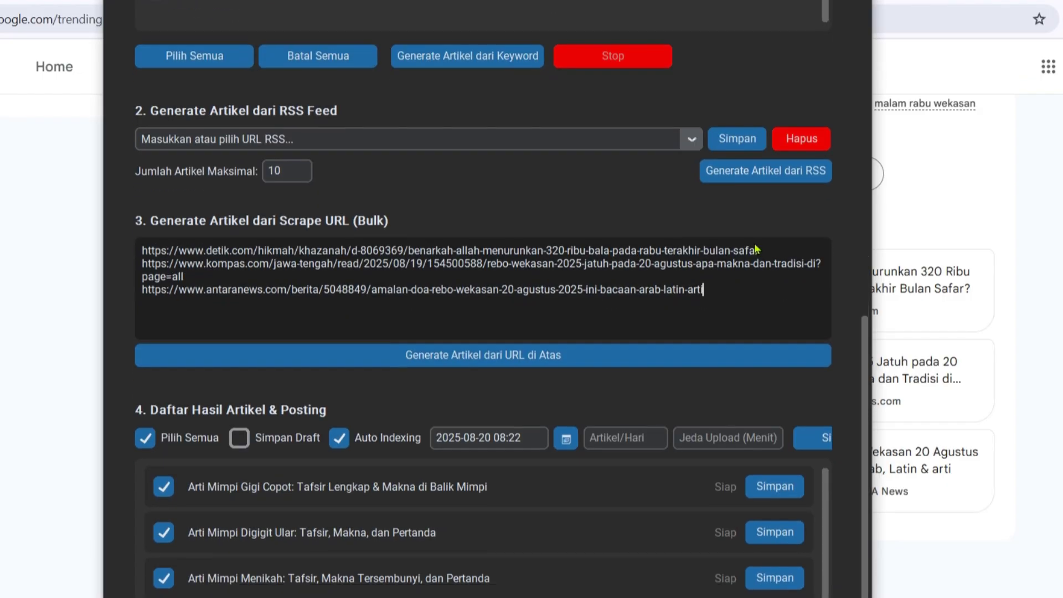
scroll(785, 267, "down", 2)
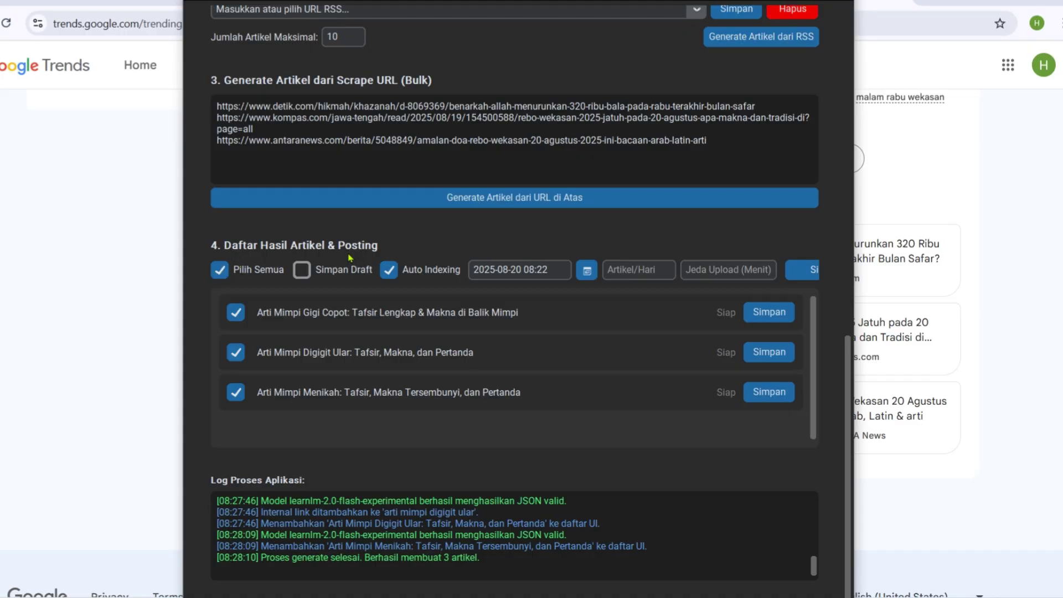
left_click(389, 273)
left_click(221, 271)
left_click(236, 313)
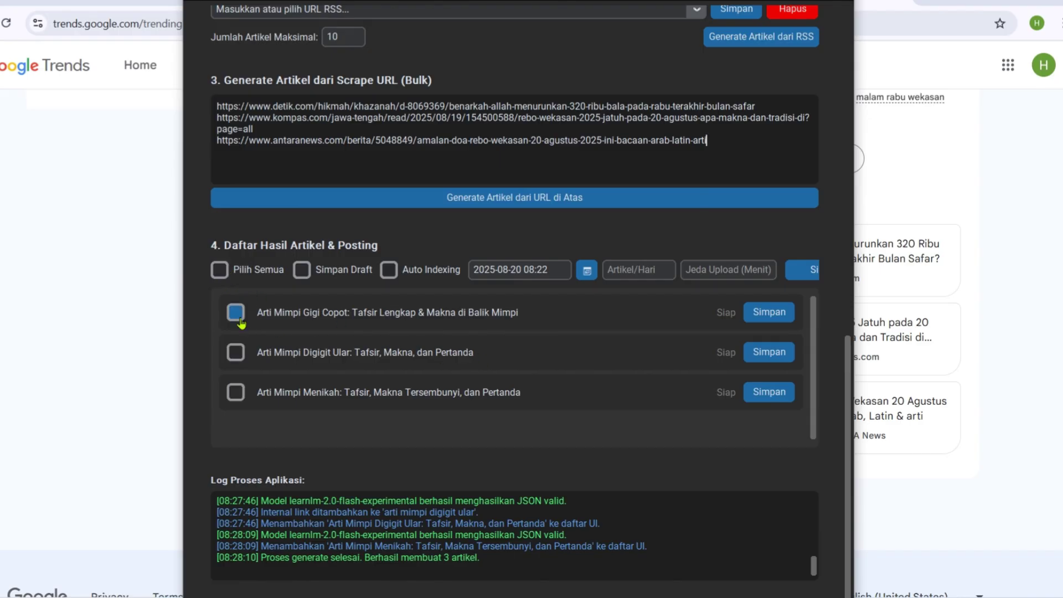
left_click(236, 351)
left_click(236, 315)
left_click(236, 352)
Set the posting schedule's start date and time to 21 August 2025, 07:00
left_click(587, 271)
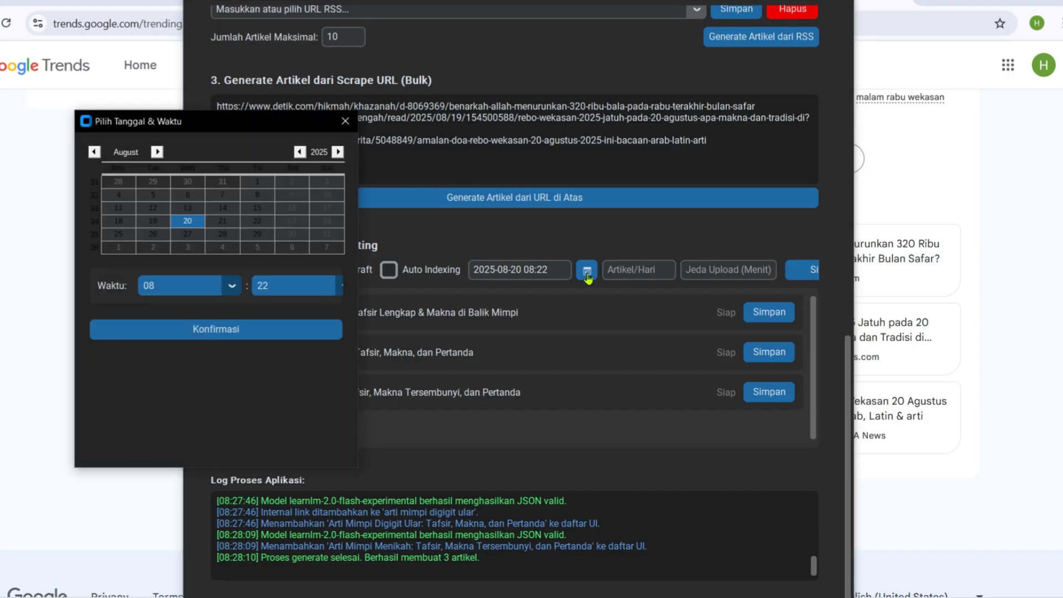
left_click(223, 222)
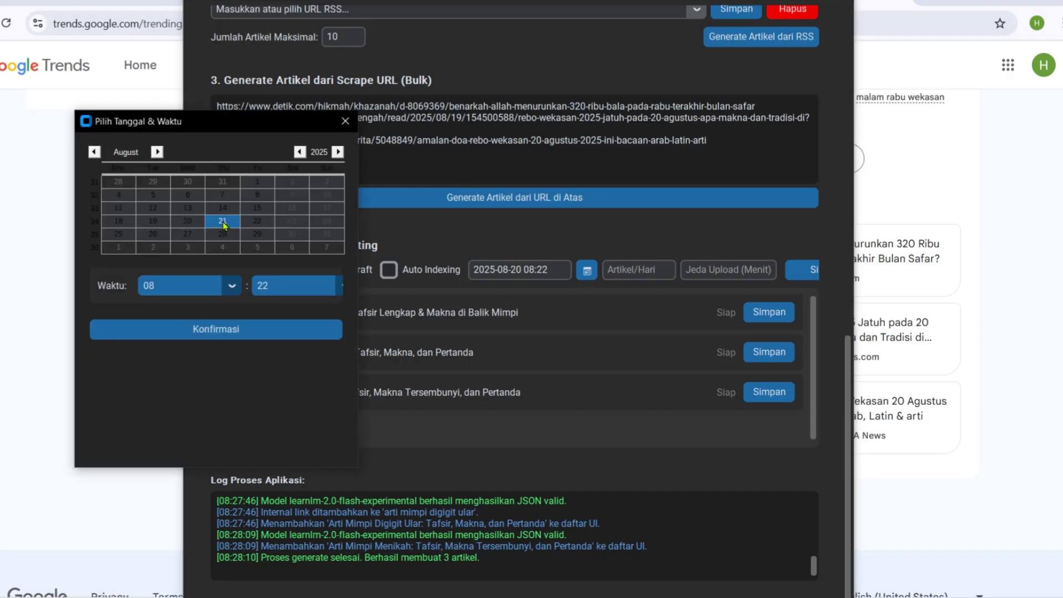
left_click(232, 285)
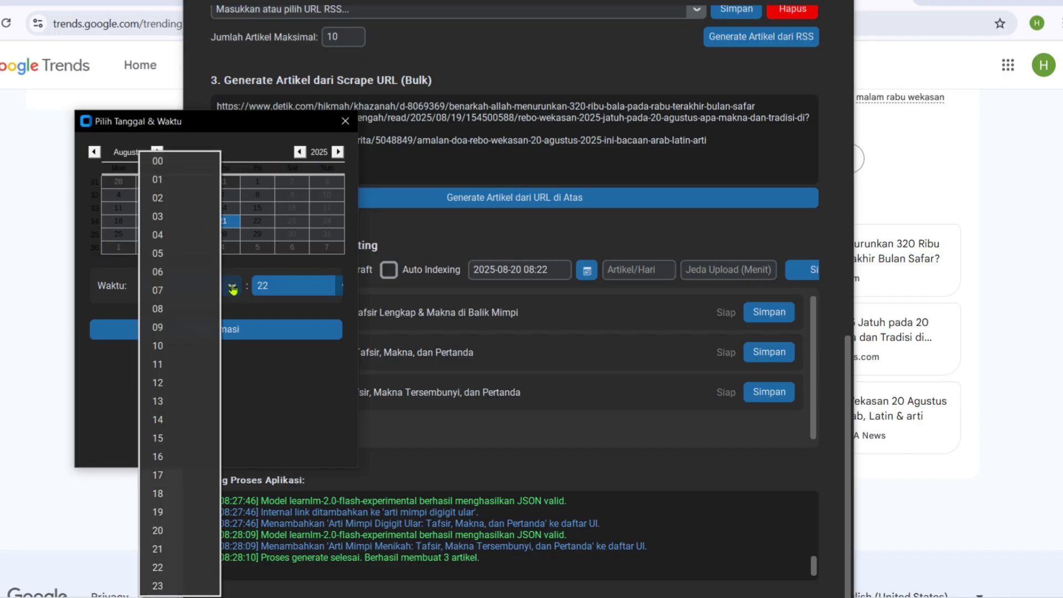
left_click(179, 290)
left_click(321, 286)
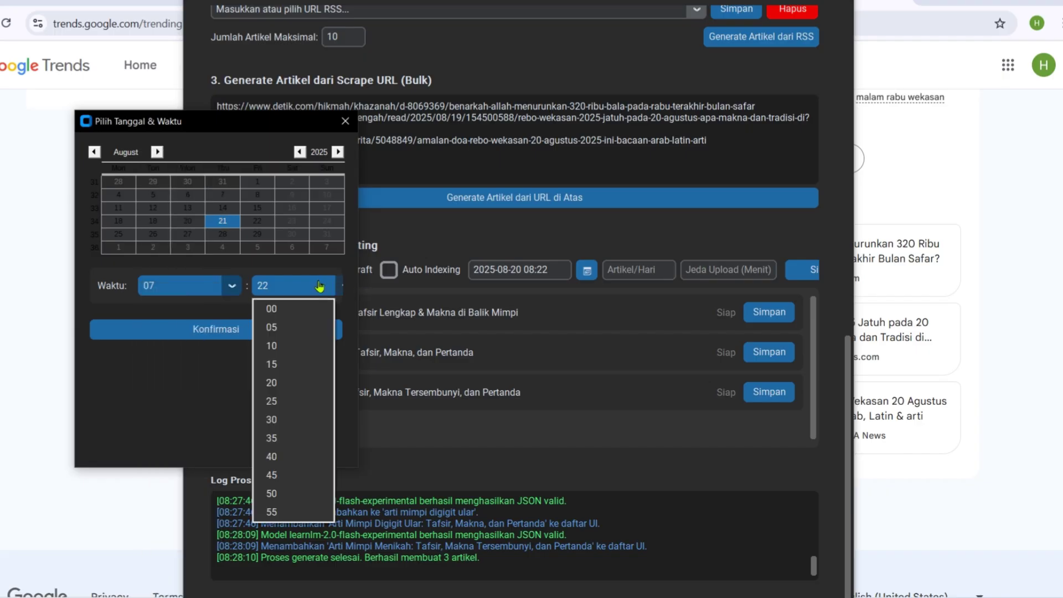
left_click(300, 310)
left_click(216, 329)
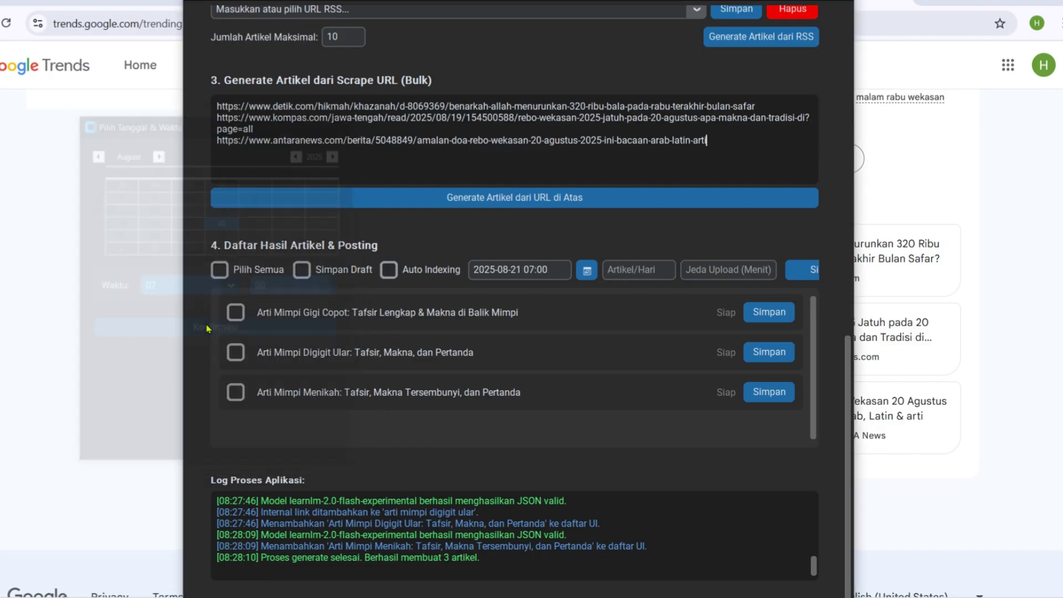
Set posting to 10 articles per day with an upload delay of 1 minute, and widen the application window
left_click(637, 264)
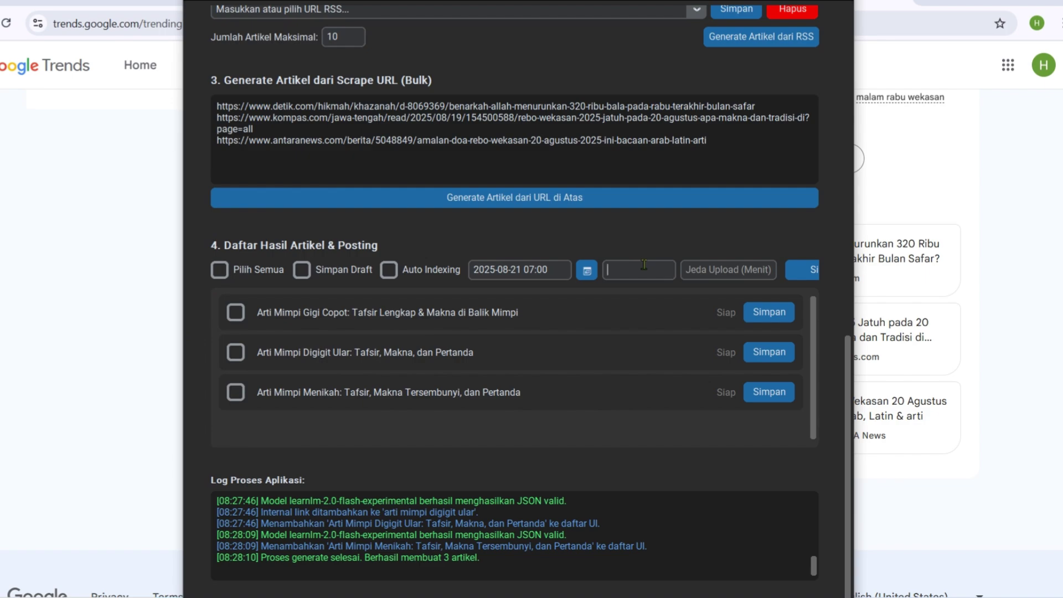
type("0")
scroll(656, 252, "up", 3)
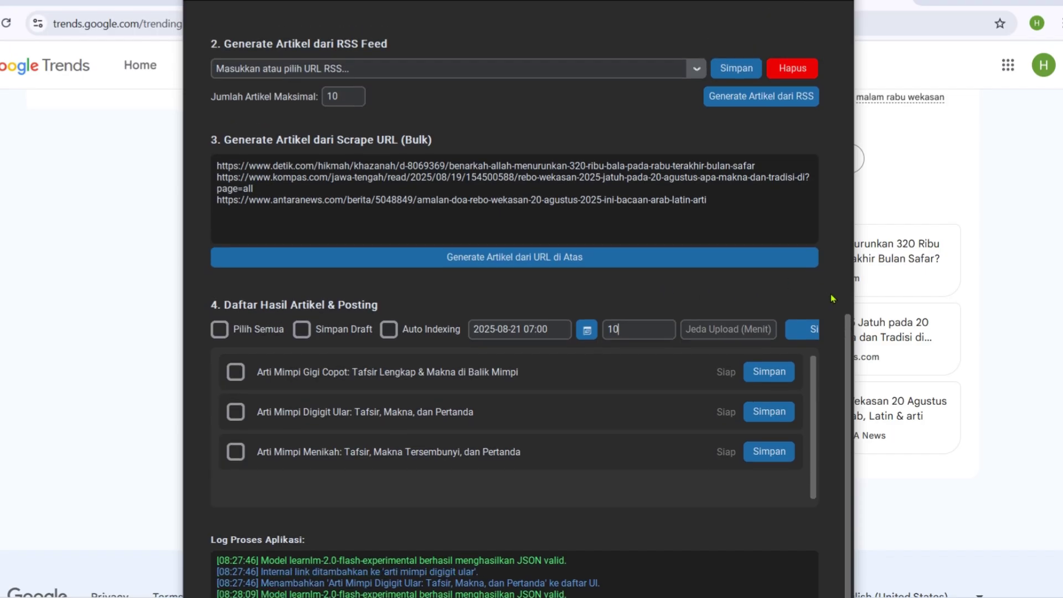
scroll(650, 370, "down", 1)
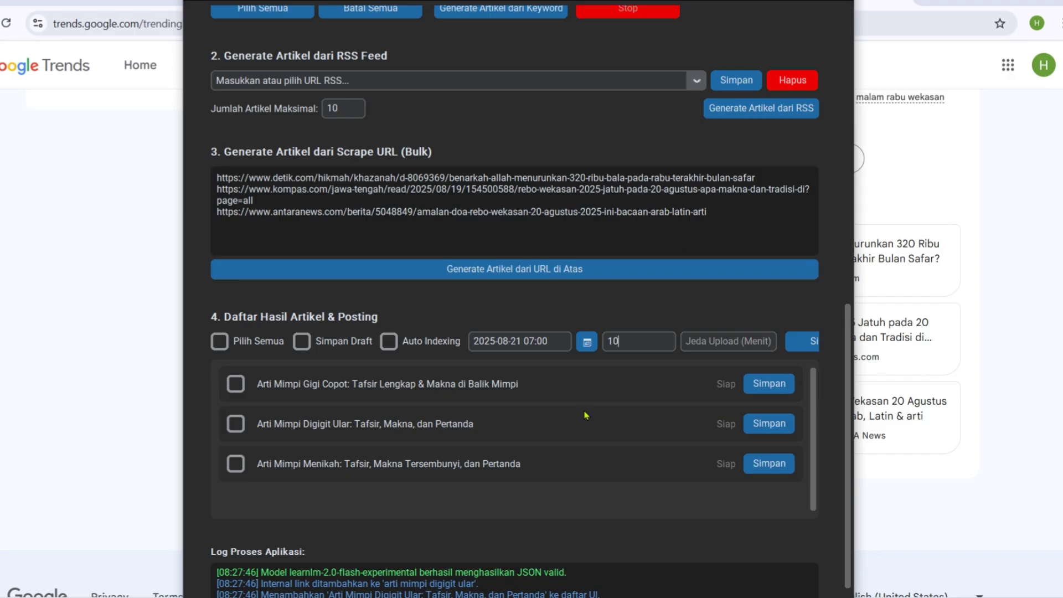
left_click(720, 341)
type("1")
left_click_drag(823, 70, 982, 72)
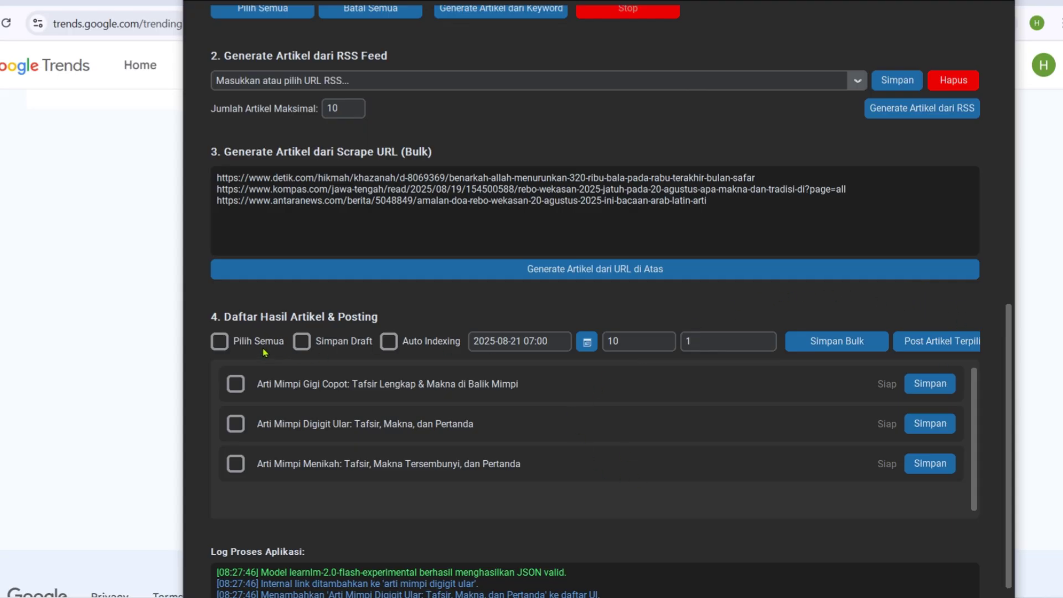
left_click(231, 346)
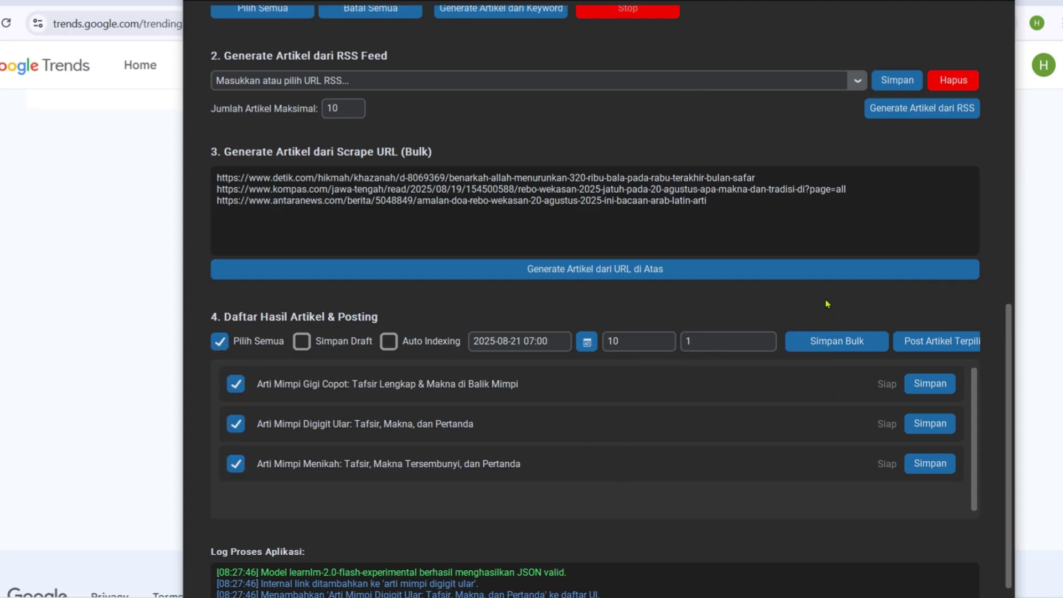
left_click(826, 345)
scroll(962, 415, "down", 1)
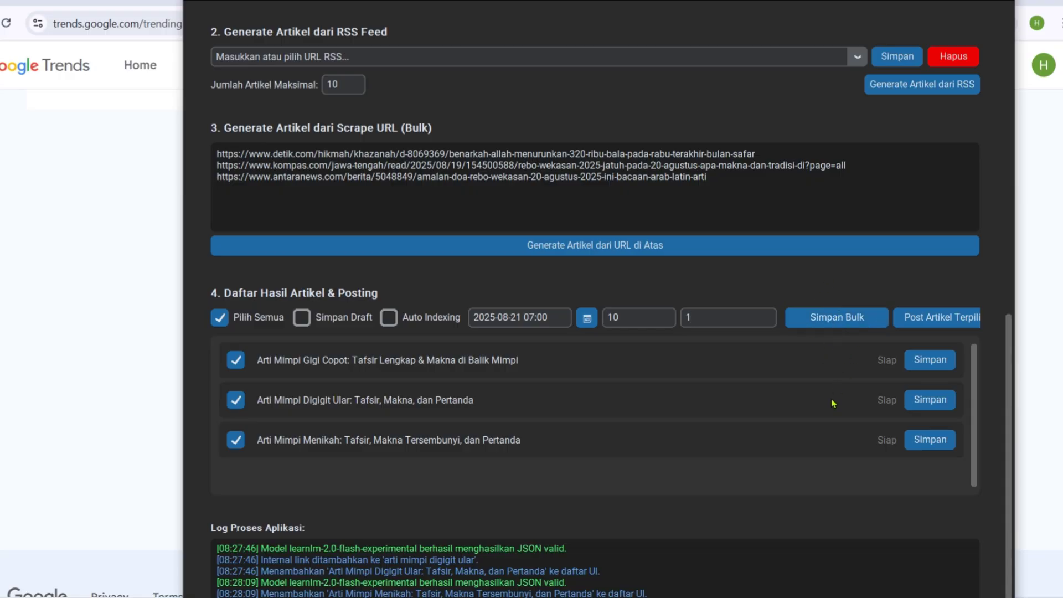
left_click(932, 323)
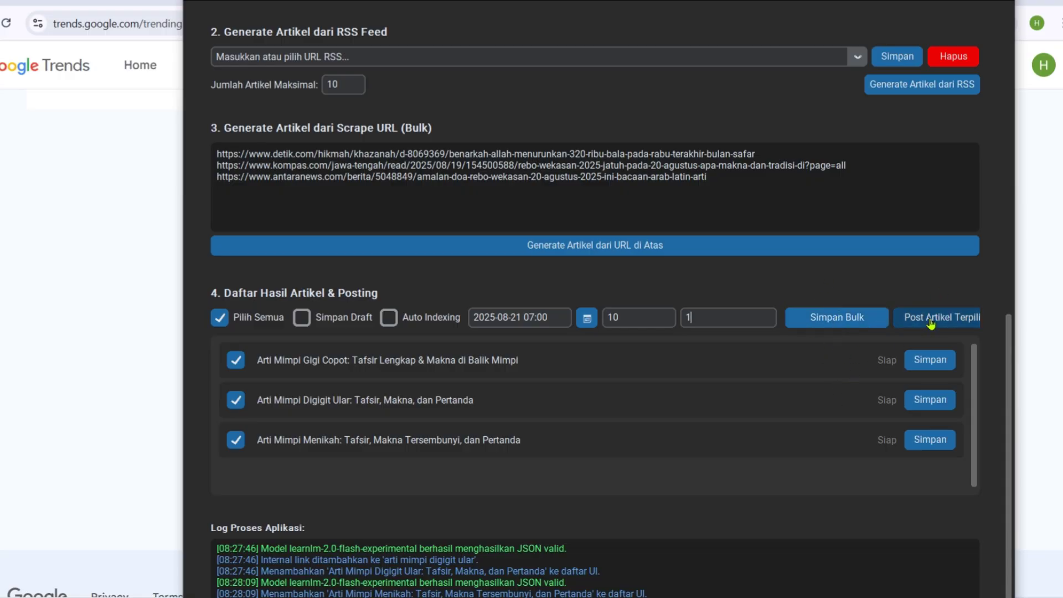
left_click(219, 317)
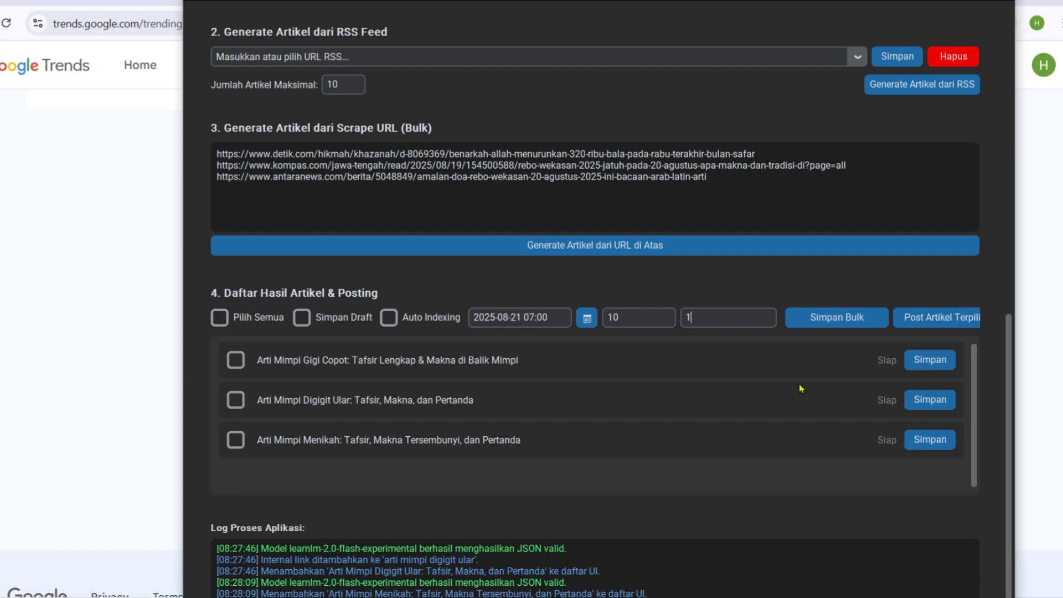
Post only the article "Arti Mimpi Gigi Copot: Tafsir Lengkap & Makna di Balik Mimpi" and dismiss the completion message
left_click(235, 360)
left_click(942, 318)
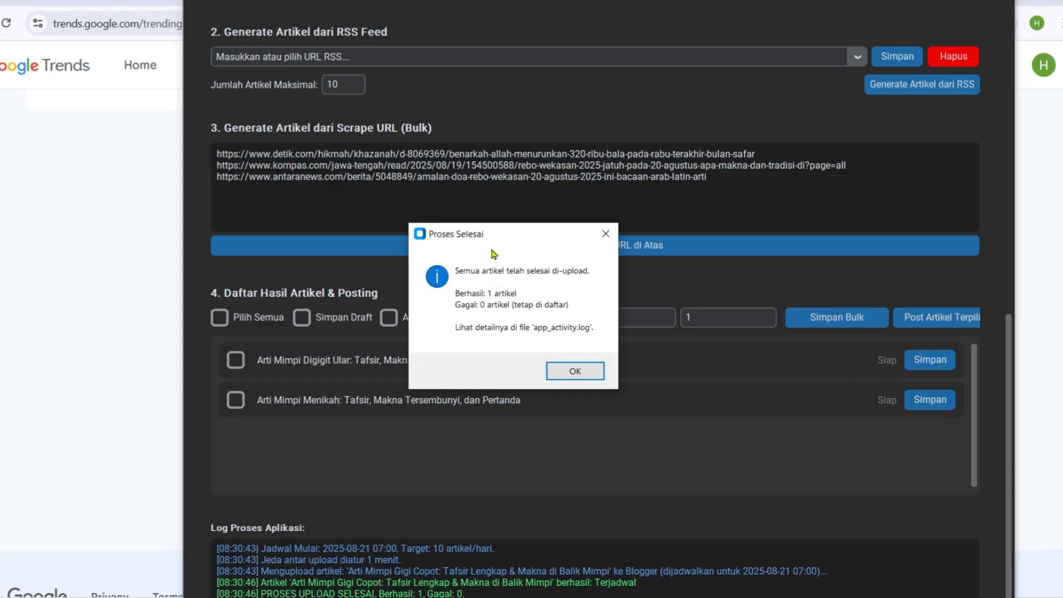
left_click_drag(487, 238, 509, 238)
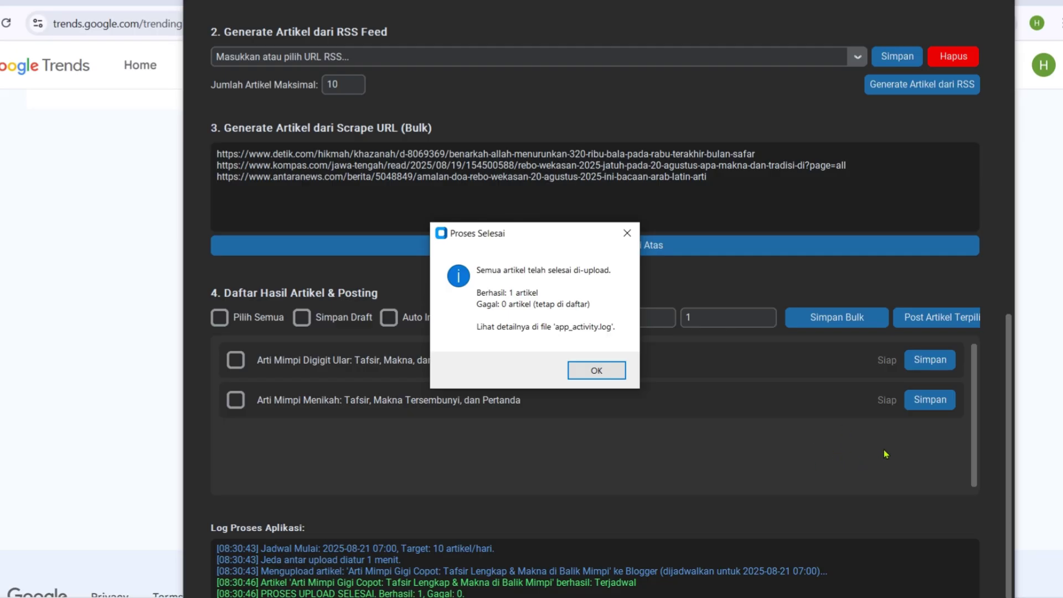
left_click(597, 371)
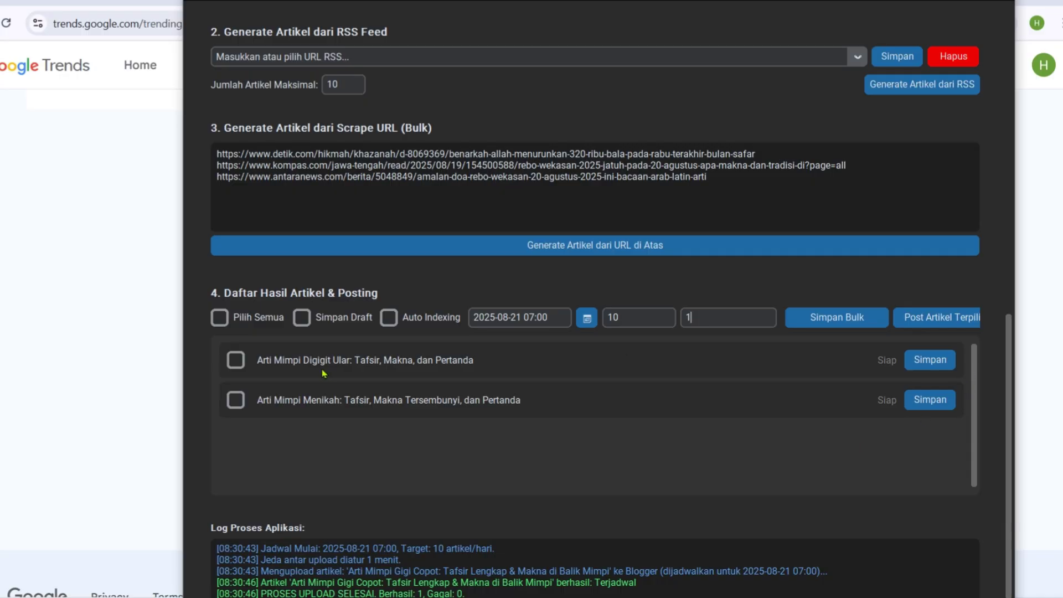
Select all remaining articles, post them on the schedule, and dismiss the completion message
left_click(220, 319)
left_click(236, 400)
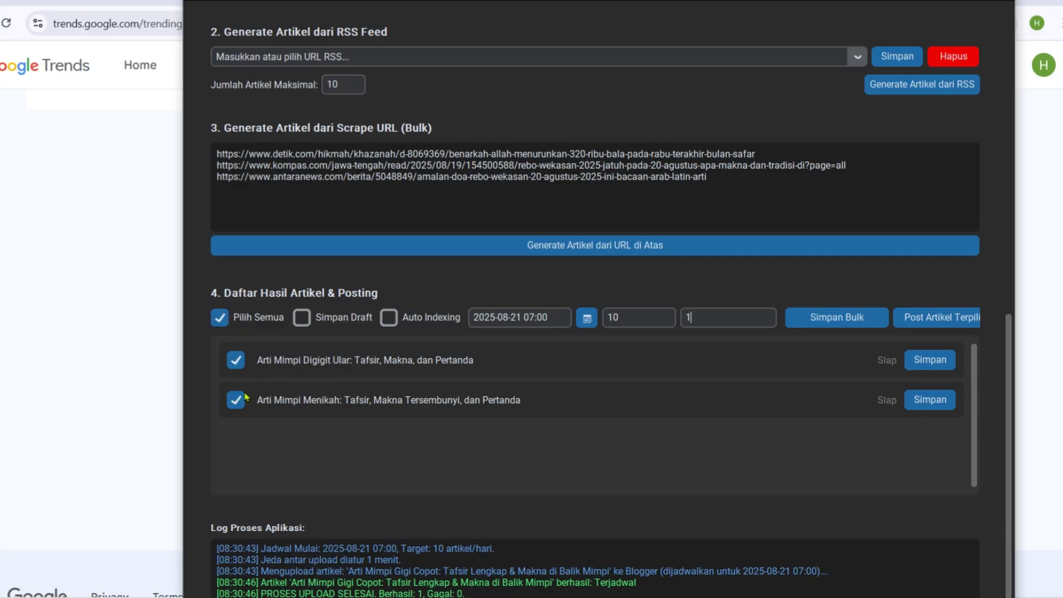
scroll(979, 460, "down", 1)
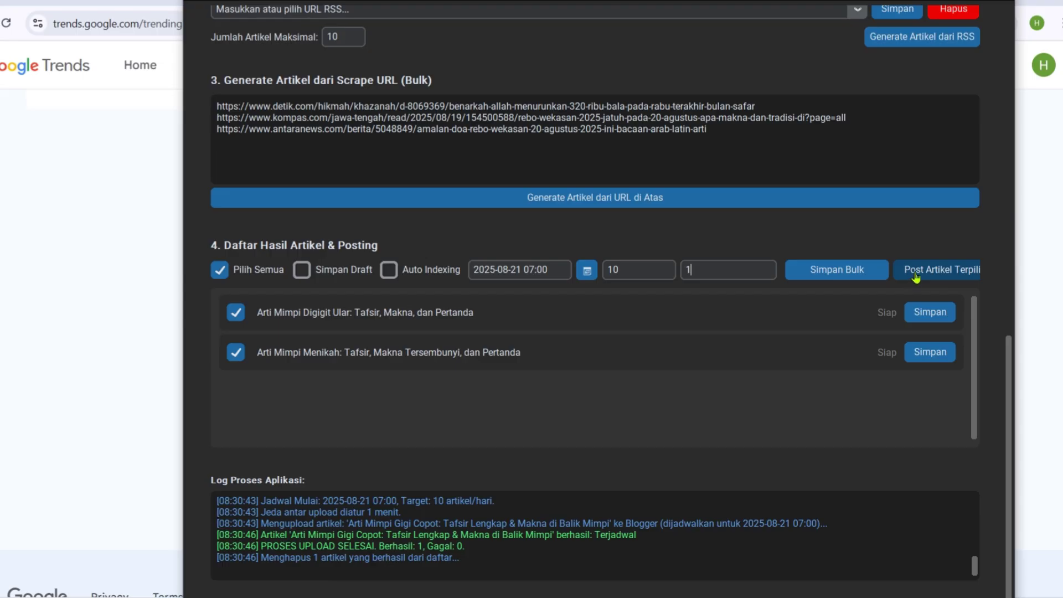
left_click(221, 271)
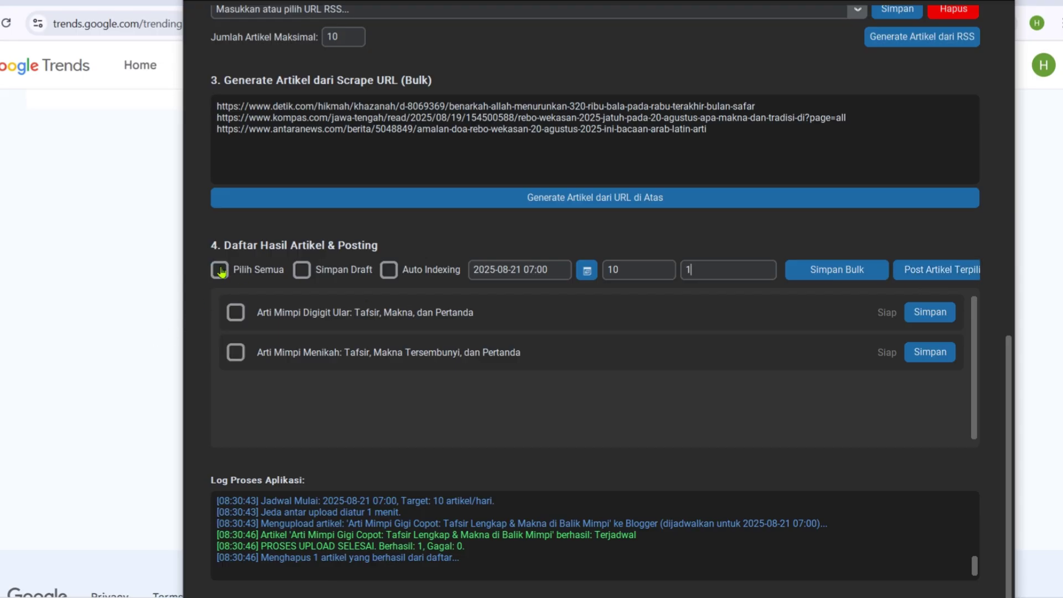
left_click(220, 271)
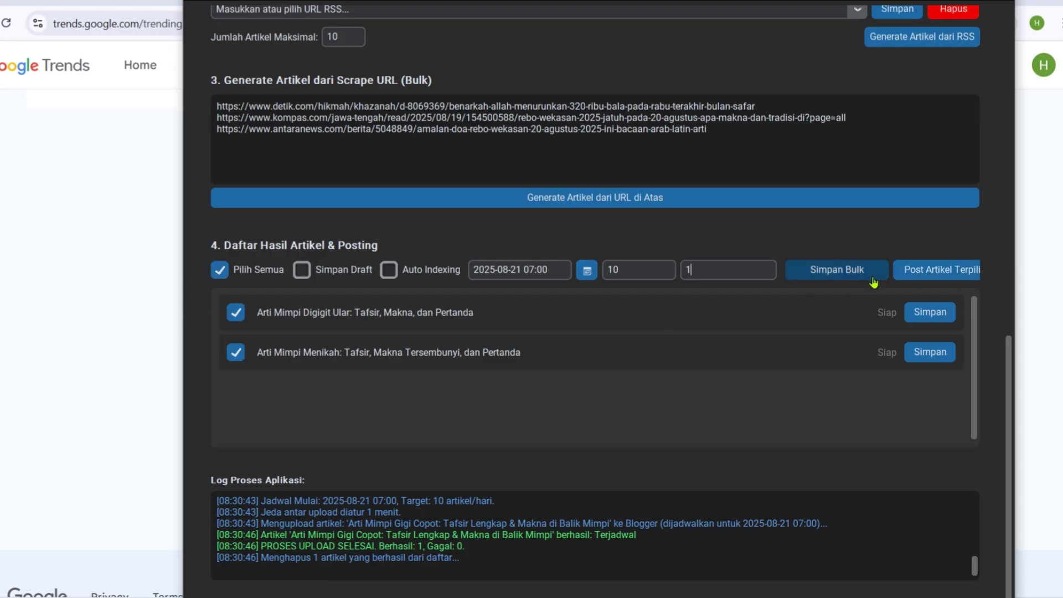
left_click(927, 274)
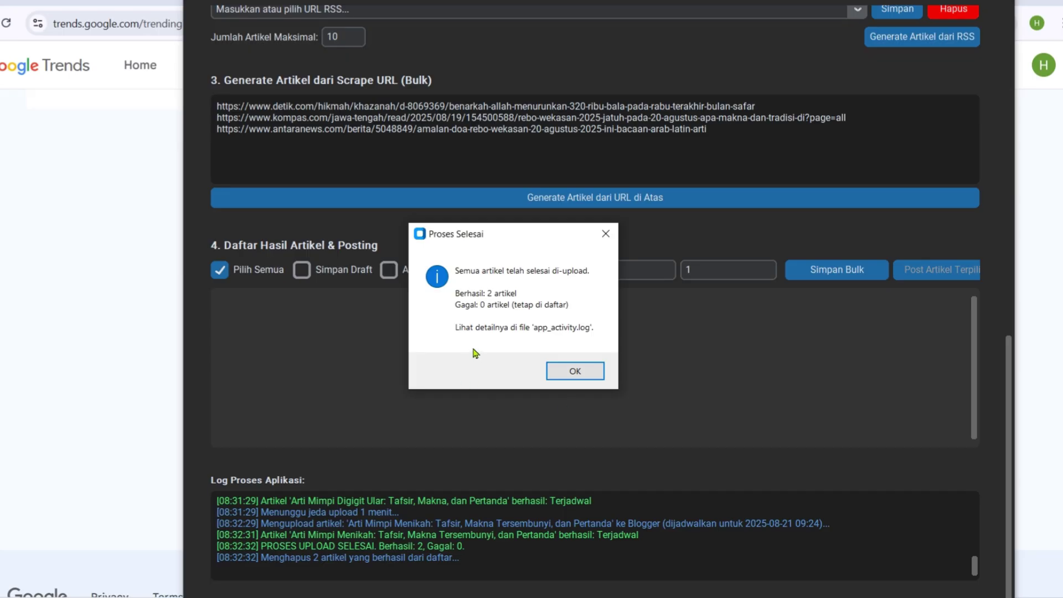
left_click(574, 376)
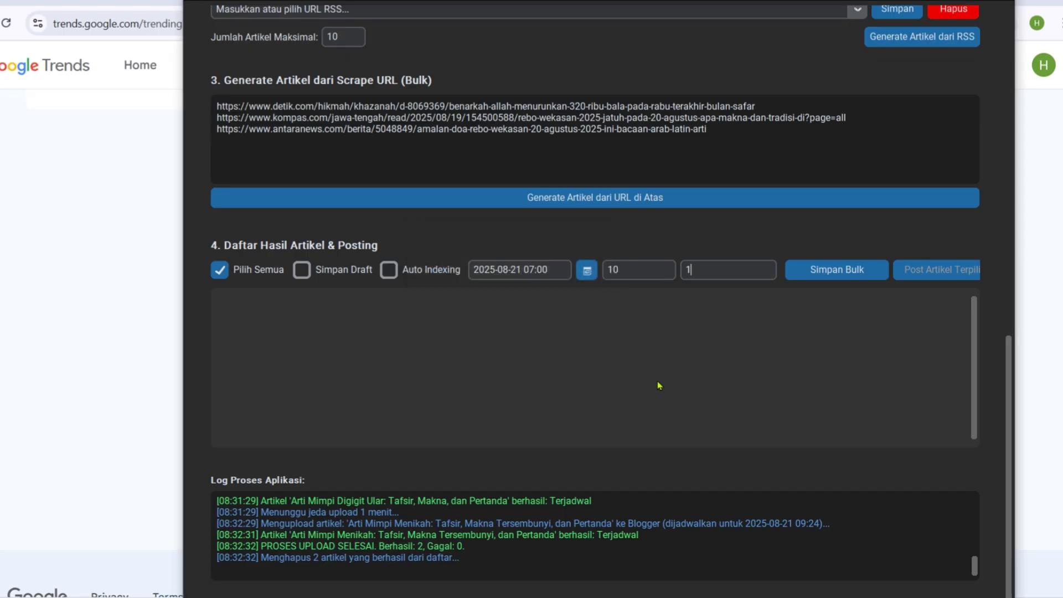
Generate articles from the detik, Kompas and ANTARA News URLs in the bulk scrape box and review the process log
scroll(664, 387, "up", 1)
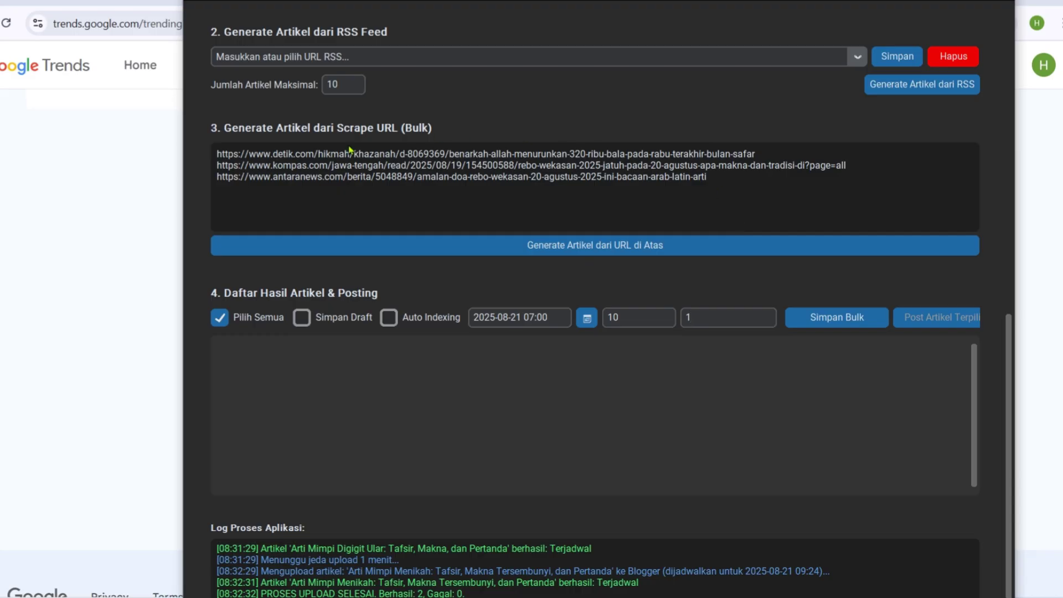
left_click_drag(271, 165, 443, 165)
left_click(528, 176)
scroll(515, 410, "down", 1)
scroll(567, 416, "up", 1)
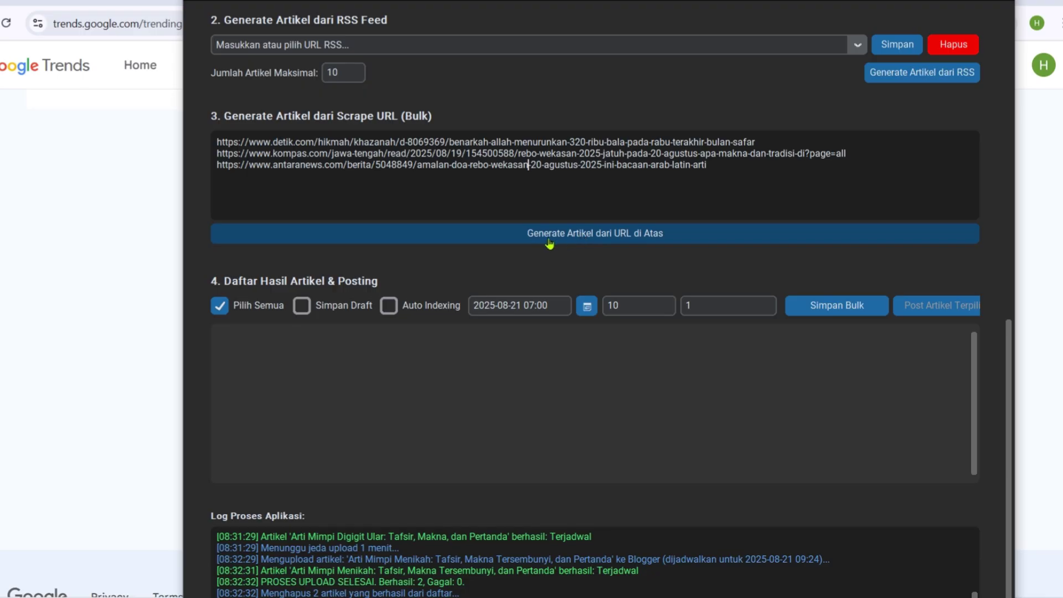
left_click(606, 240)
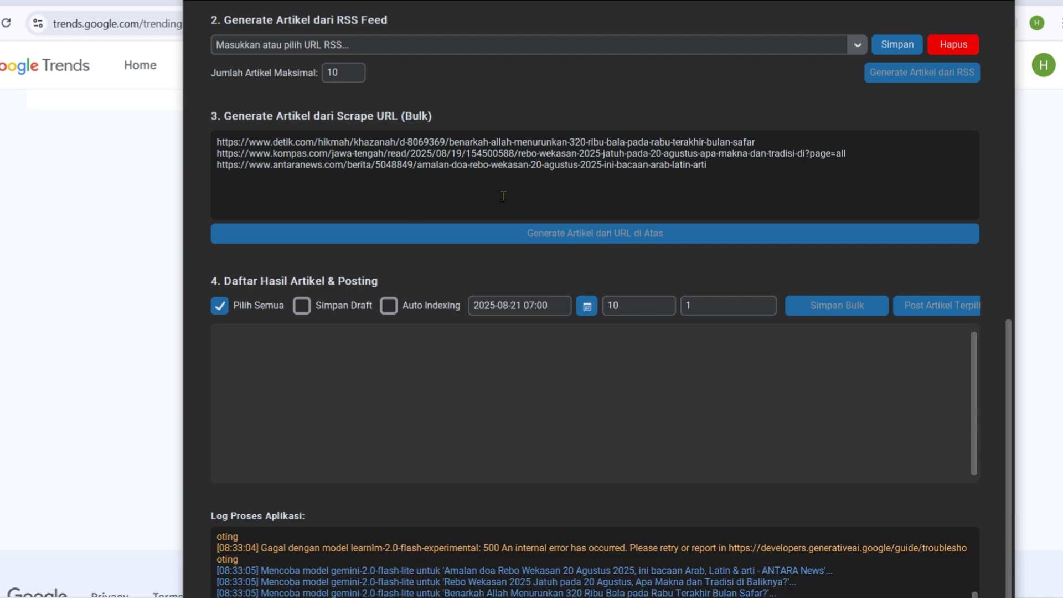
scroll(808, 275, "down", 1)
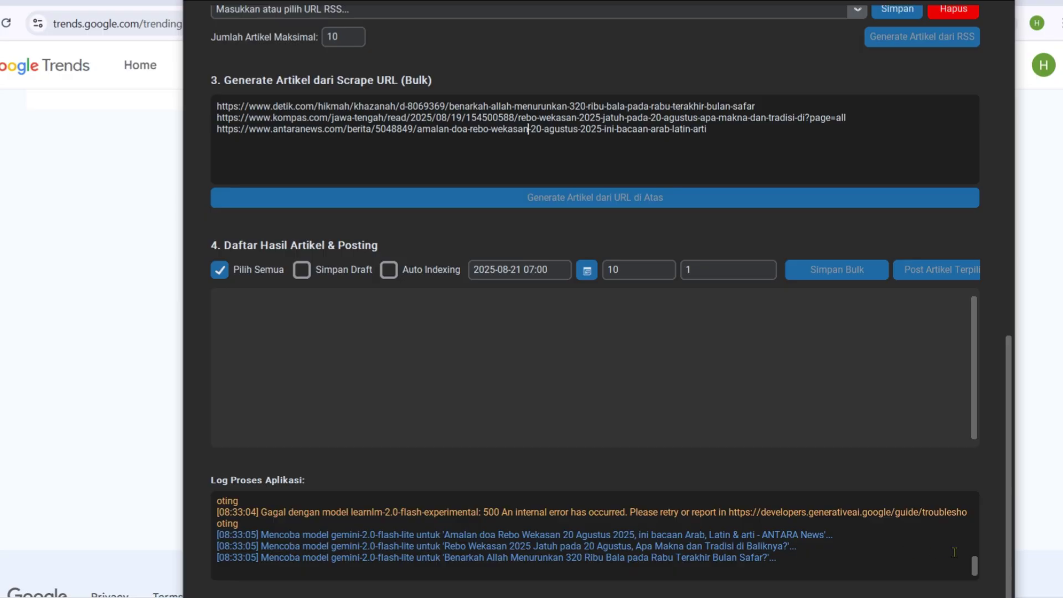
scroll(975, 575, "up", 3)
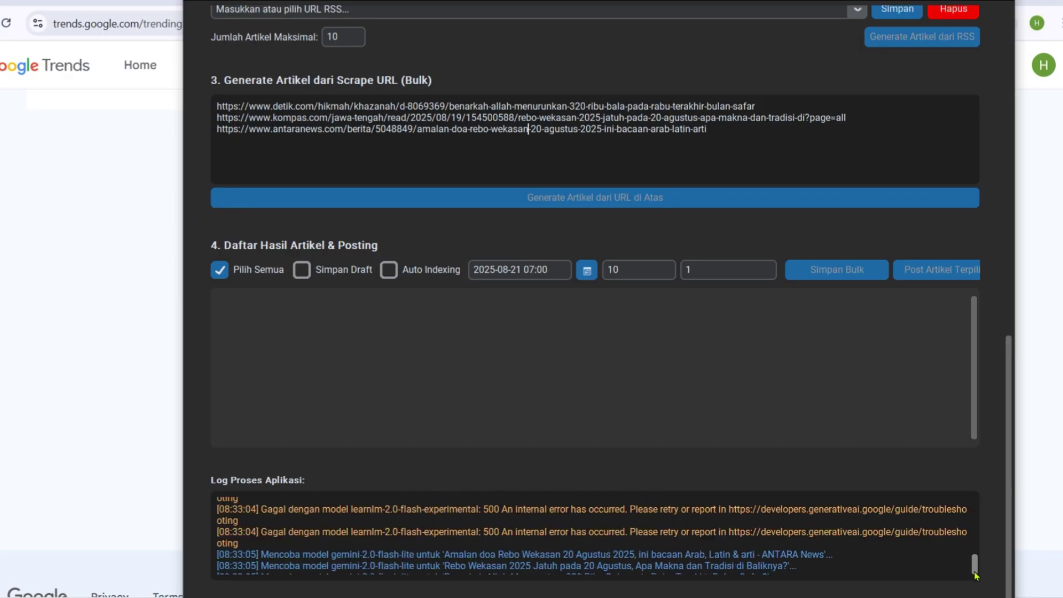
scroll(975, 552, "up", 3)
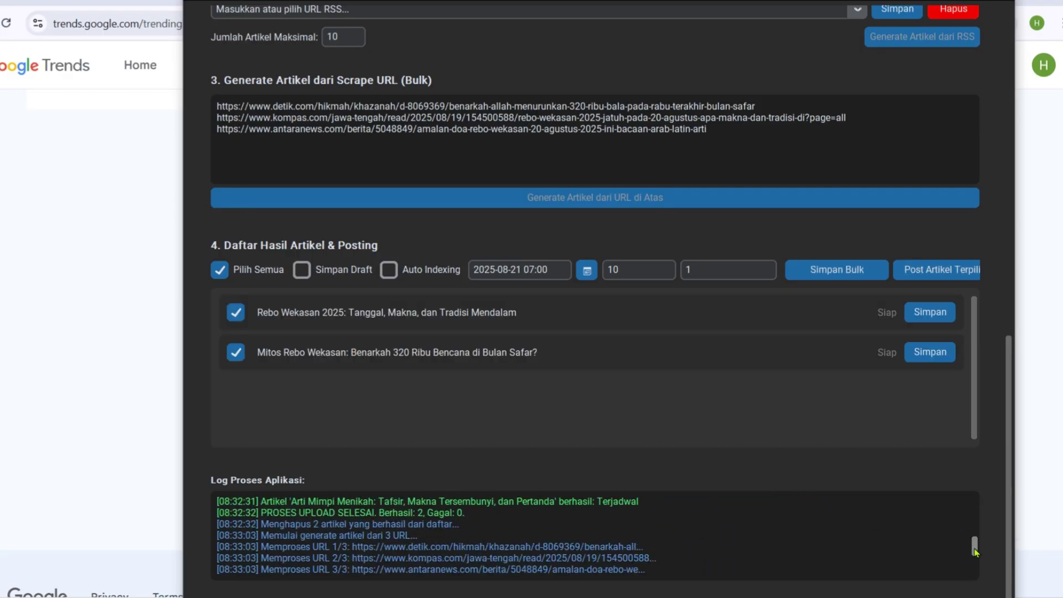
scroll(975, 550, "up", 3)
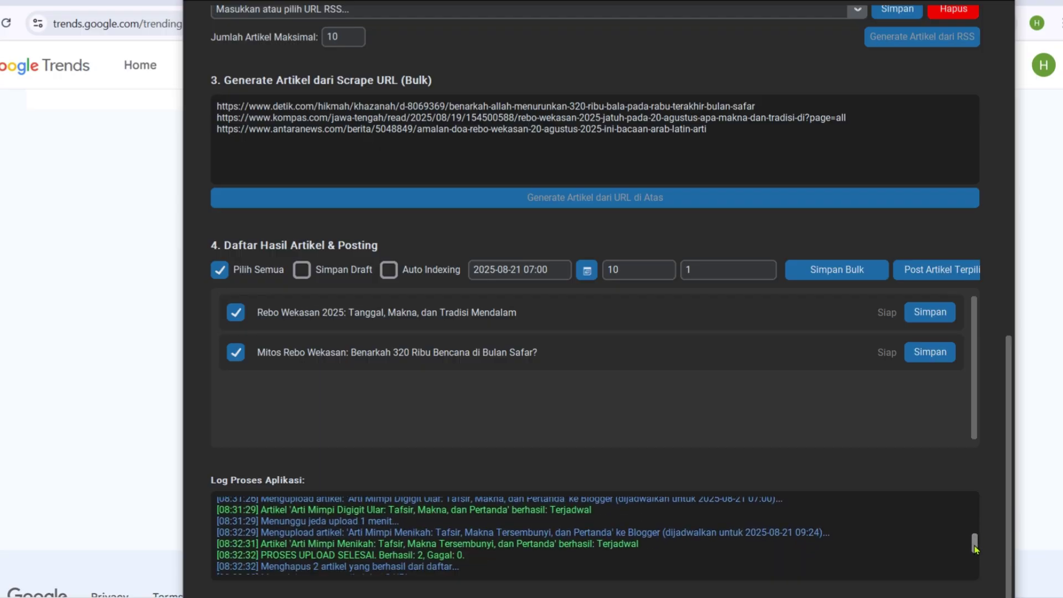
Review the process log entries for the learnlm-2.0-flash-experimental model and its errors
left_click_drag(975, 548, 978, 566)
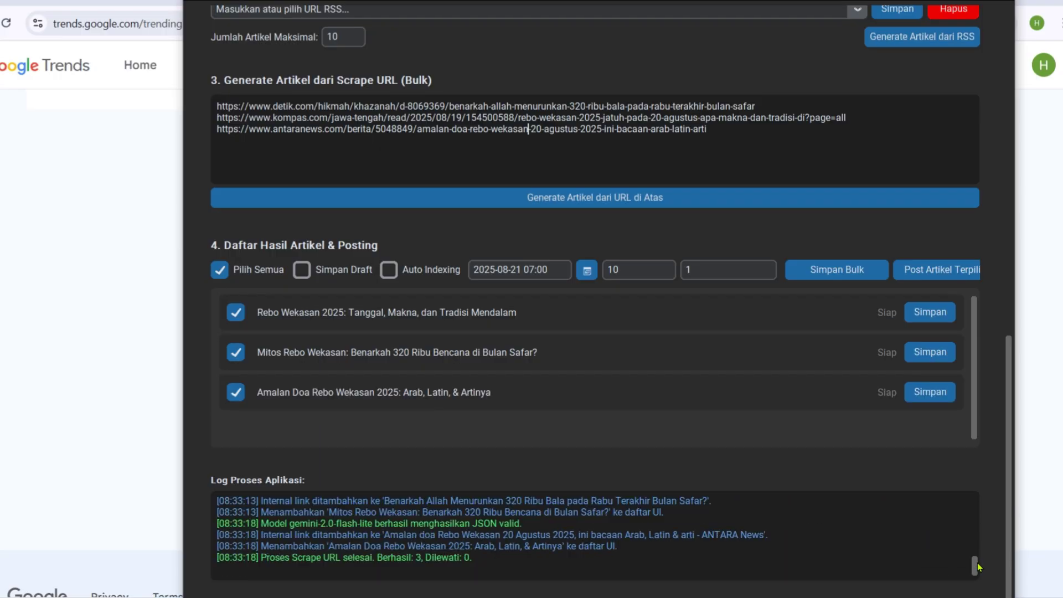
scroll(977, 567, "up", 5)
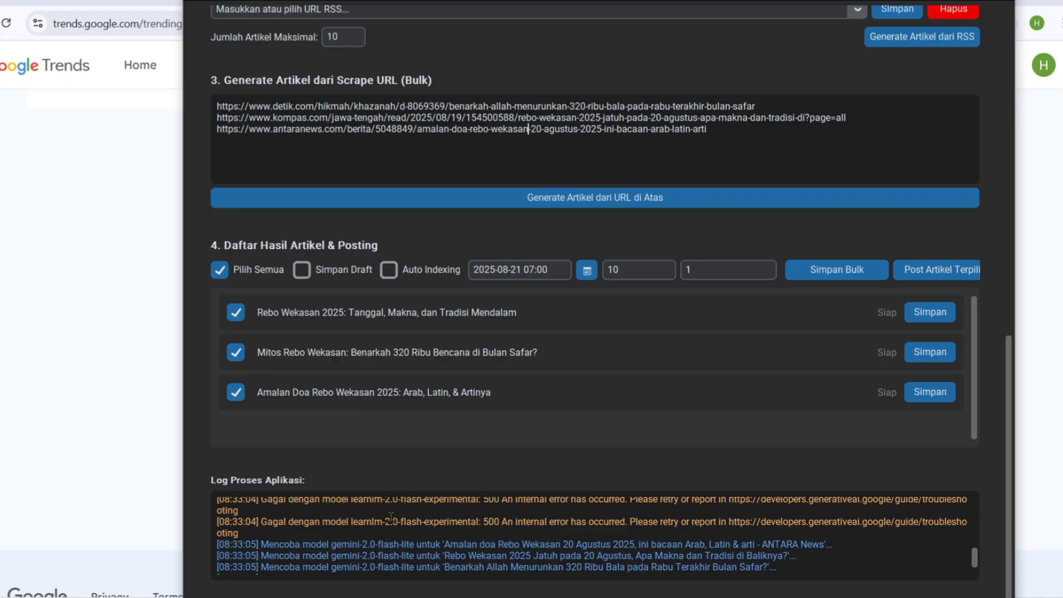
left_click_drag(289, 521, 382, 523)
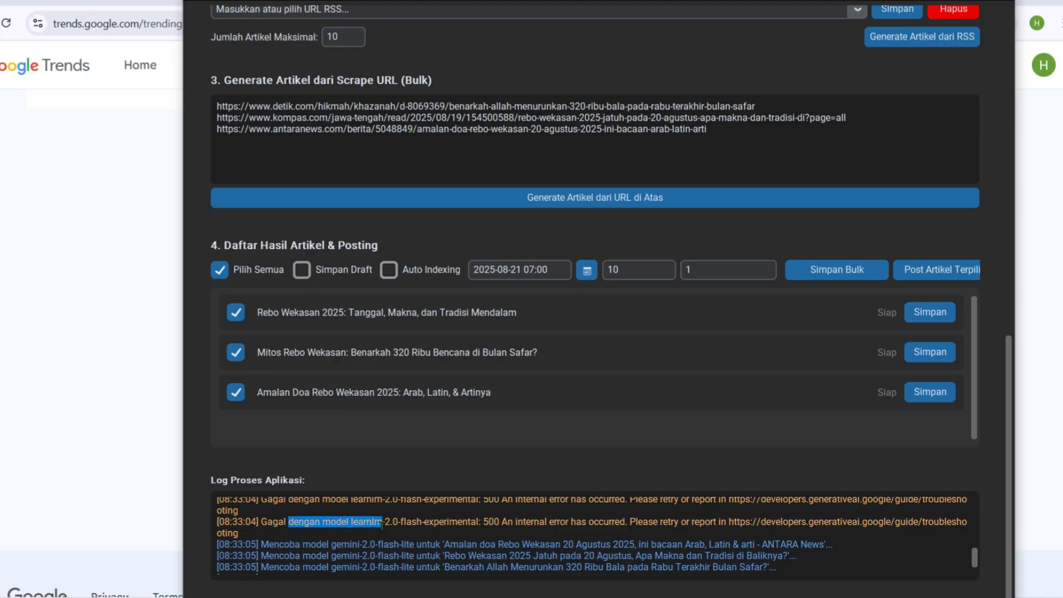
left_click(420, 524)
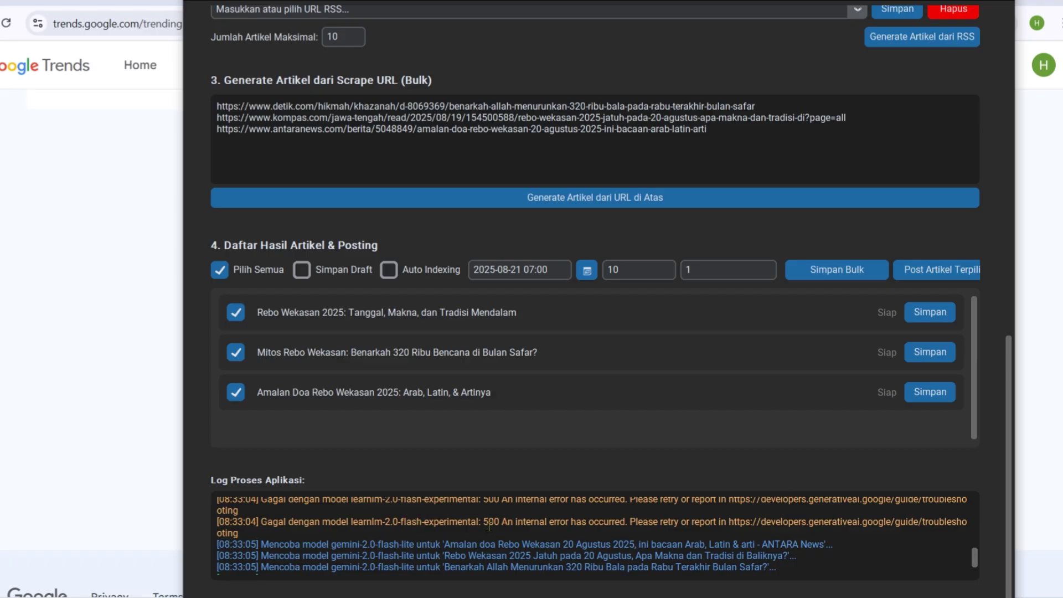
left_click_drag(483, 523, 565, 521)
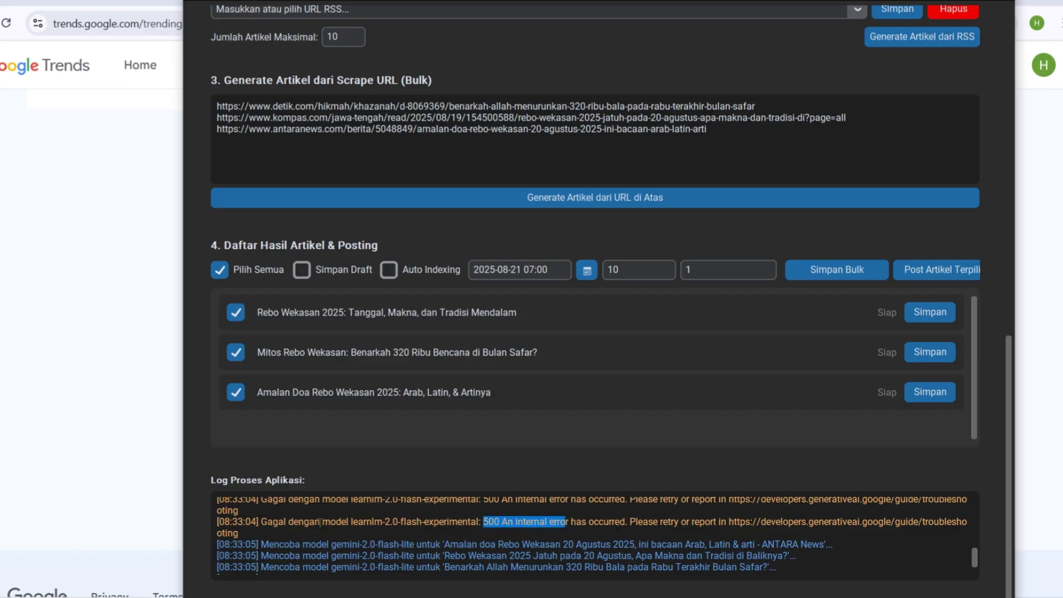
left_click_drag(319, 523, 398, 523)
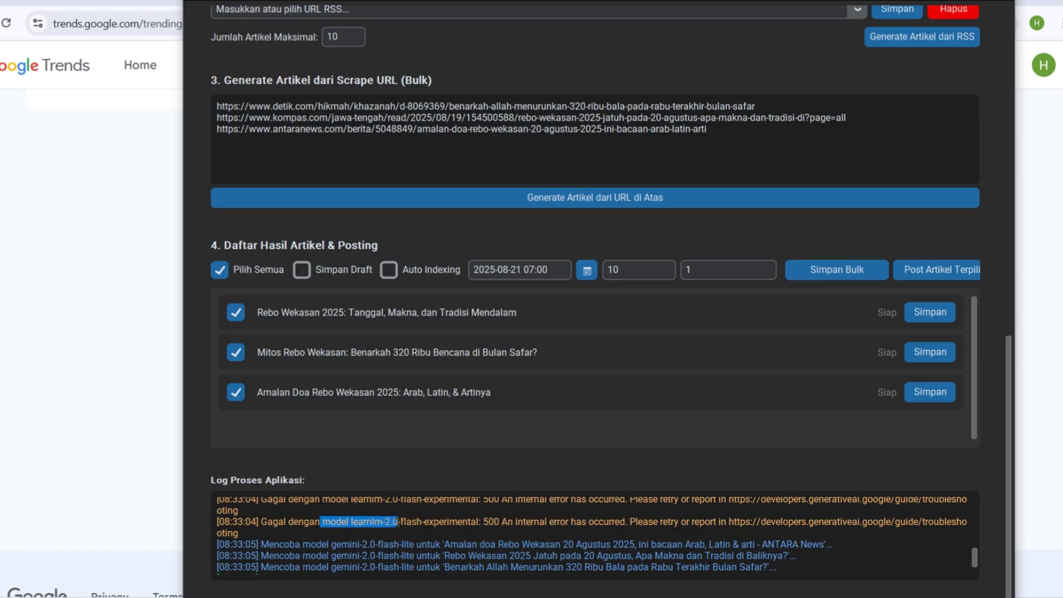
left_click(444, 528)
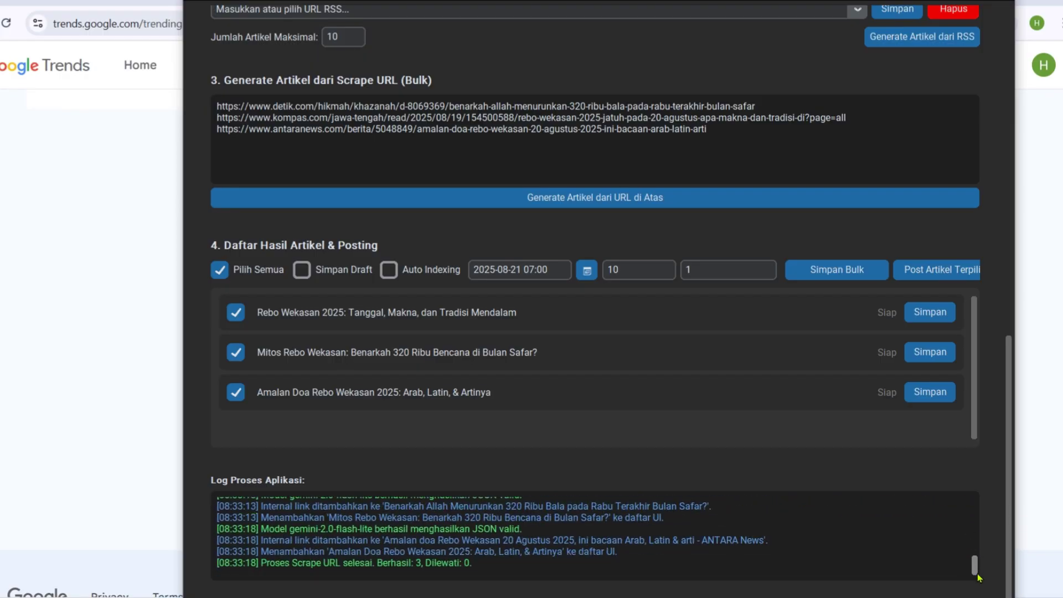
Examine the log entries on the gemini-2.0-flash-lite model and the internal links for the scraped articles
scroll(981, 587, "up", 5)
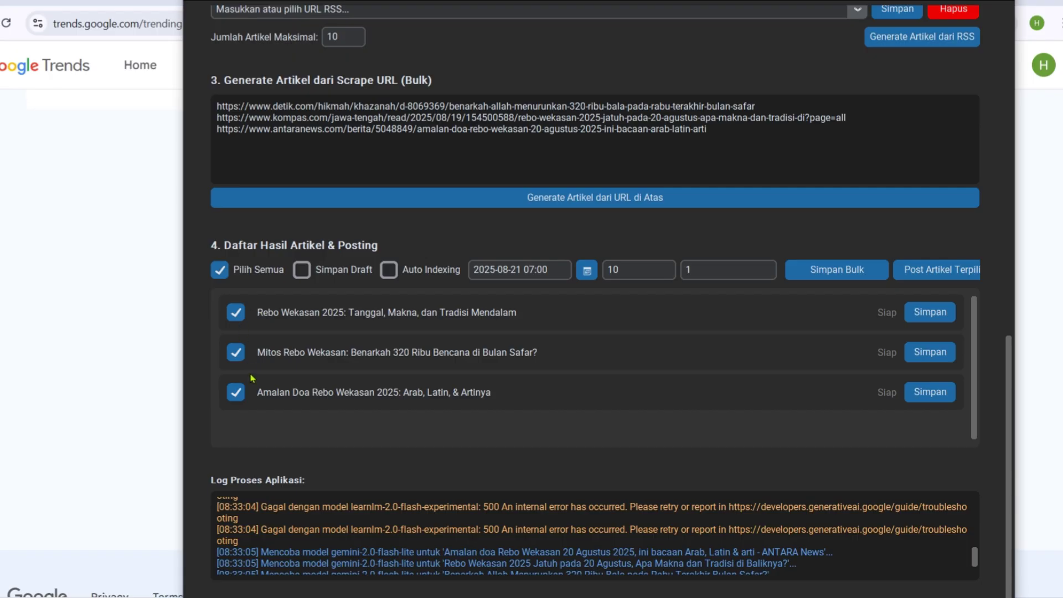
scroll(861, 540, "down", 5)
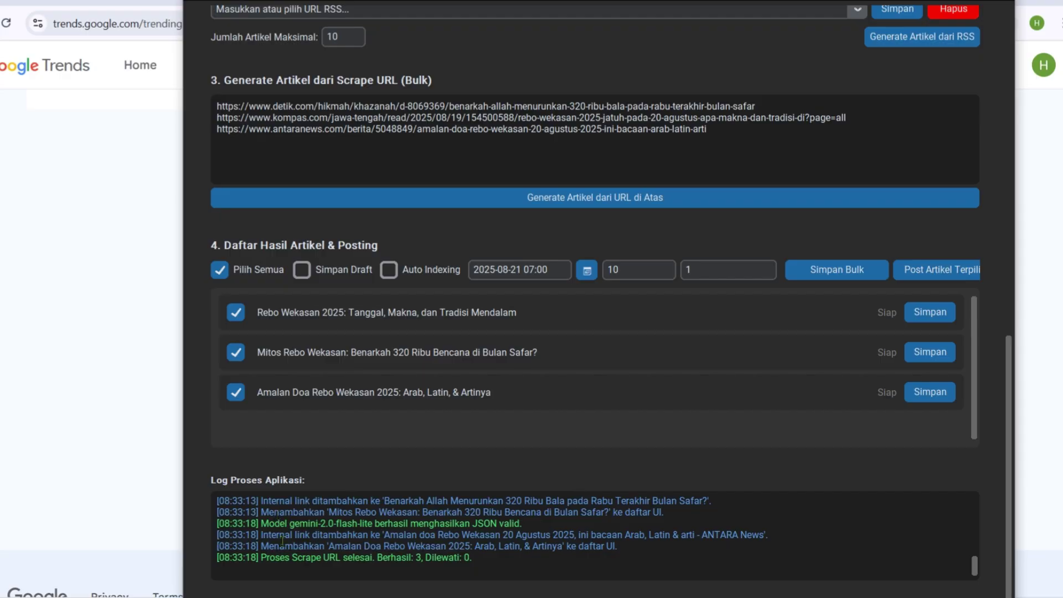
left_click_drag(288, 535, 367, 540)
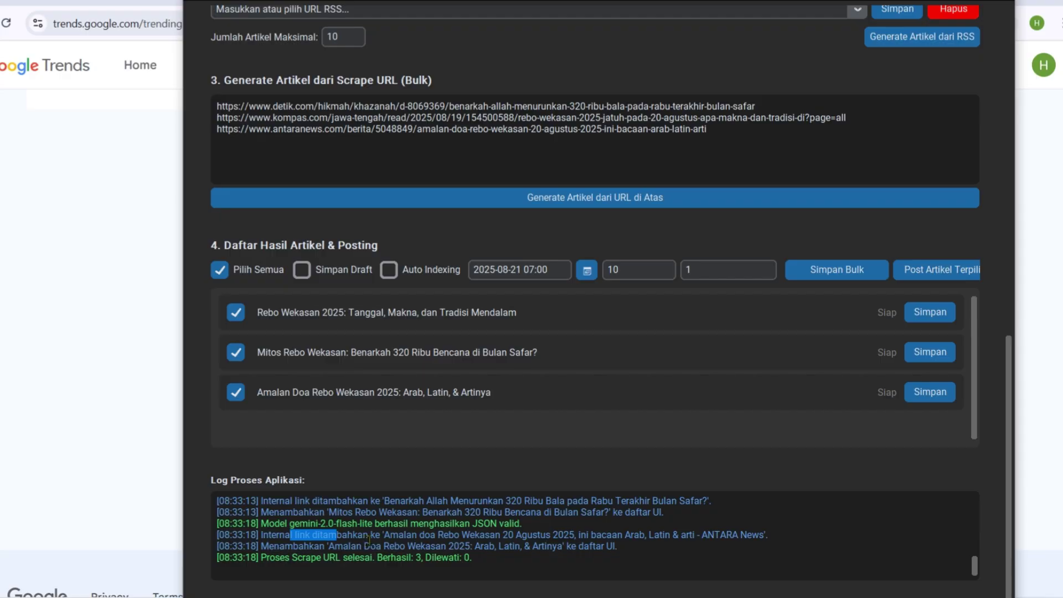
left_click(368, 539)
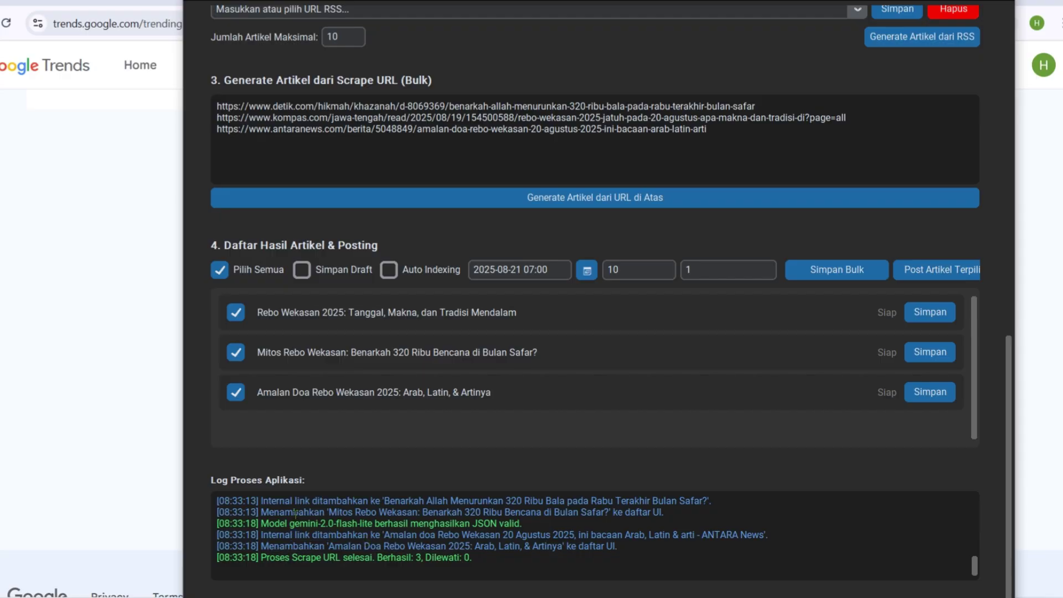
left_click_drag(283, 523, 372, 524)
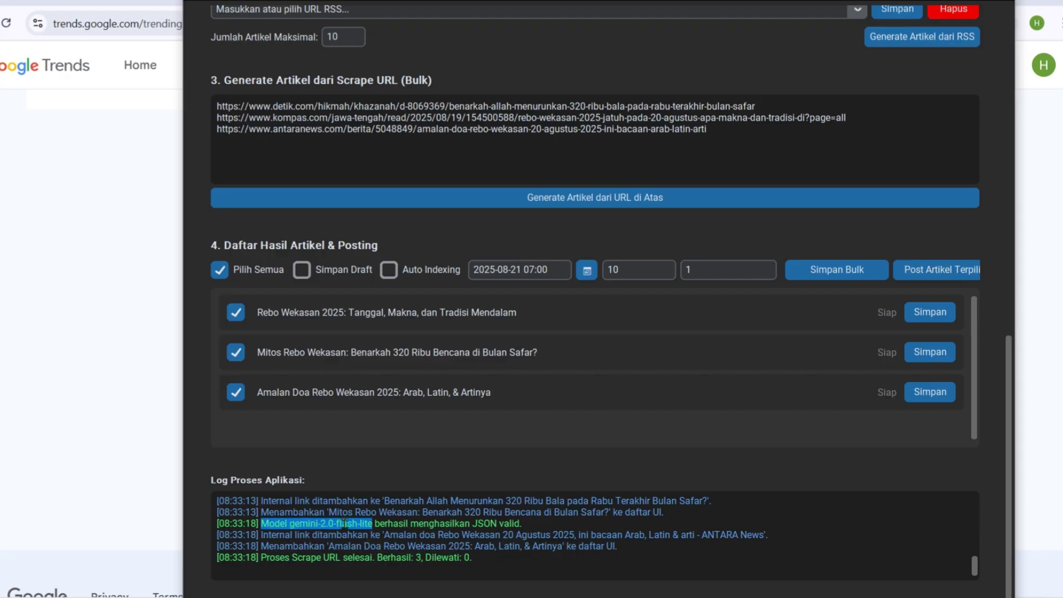
left_click(404, 534)
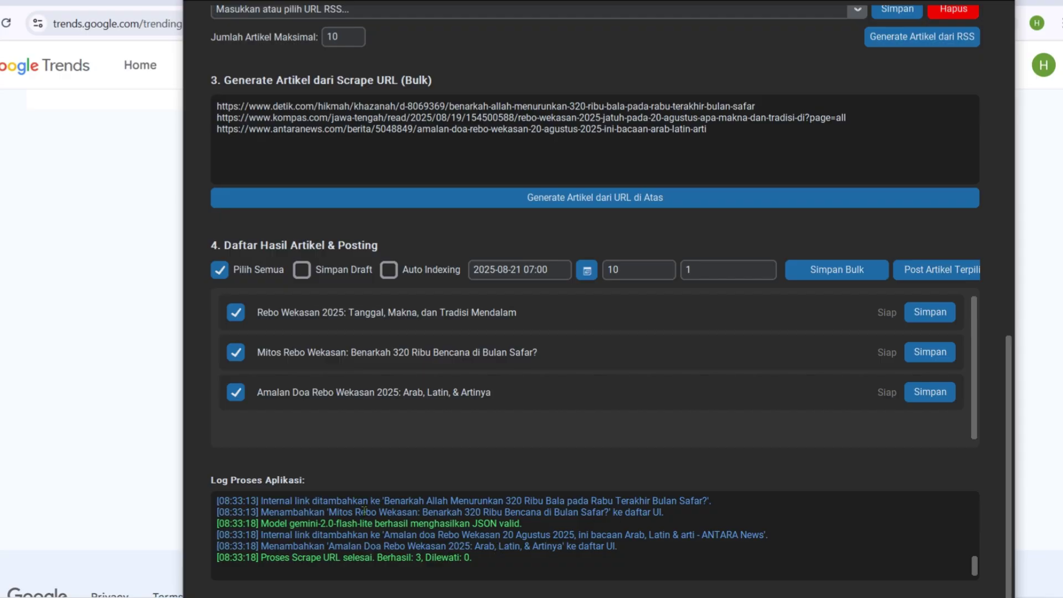
scroll(337, 528, "up", 2)
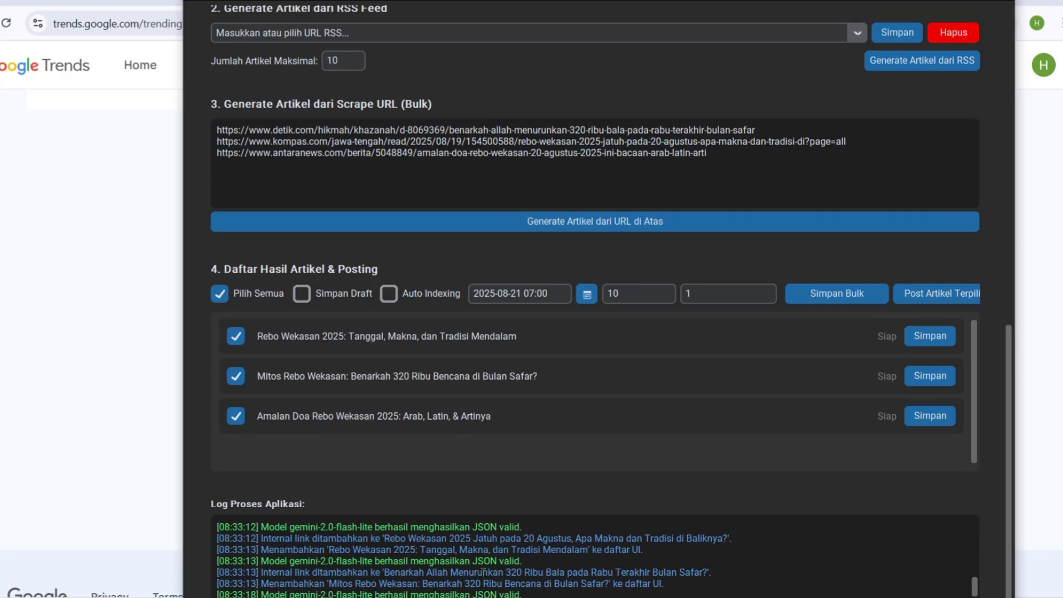
scroll(483, 571, "down", 2)
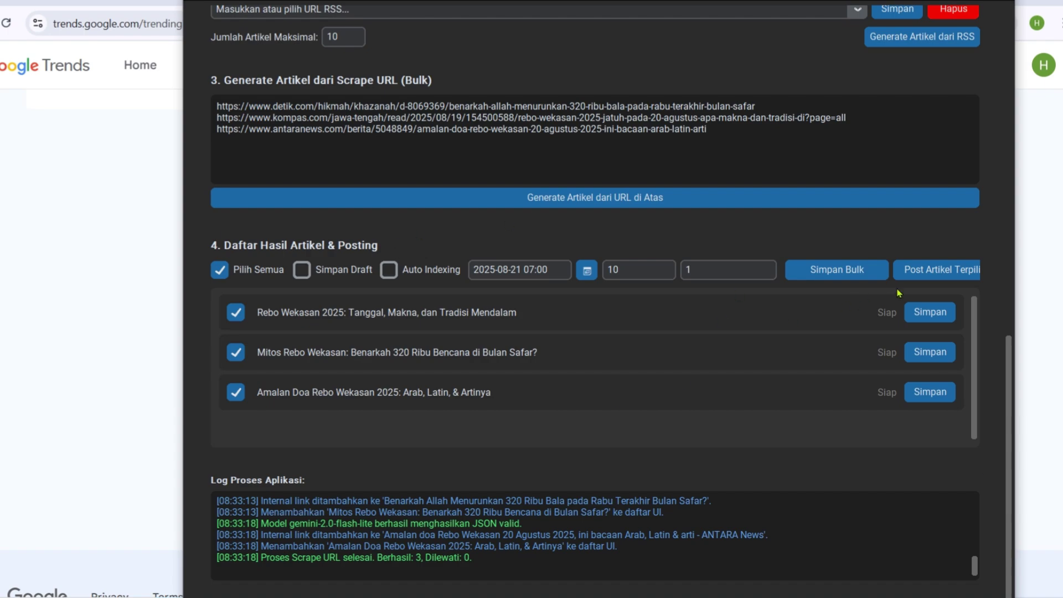
Deselect all articles and save "Rebo Wekasan 2025: Tanggal, Makna, dan Tradisi Mendalam" as an HTML file on the Desktop
left_click(222, 274)
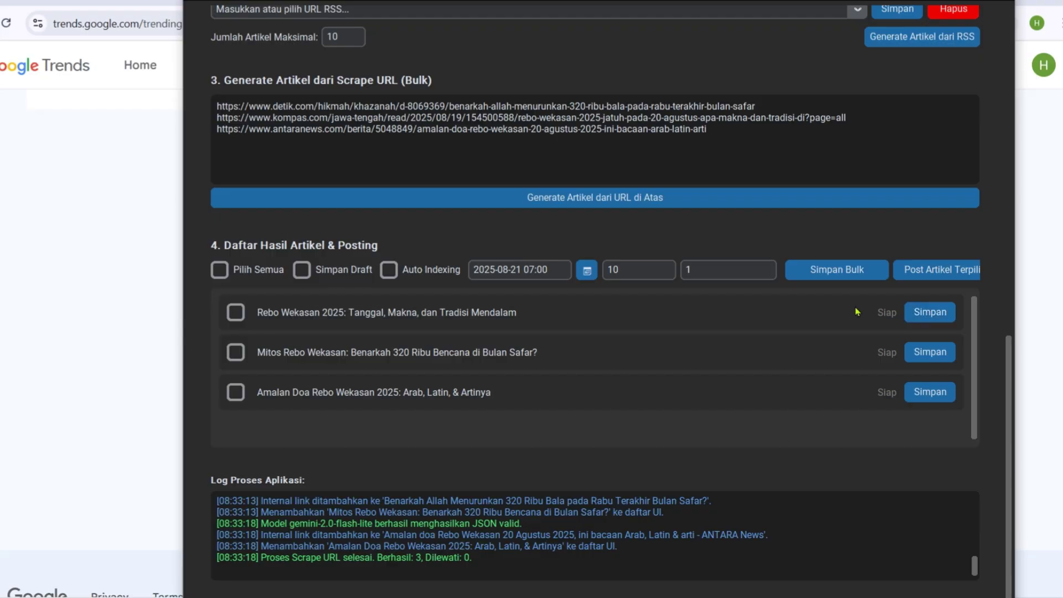
left_click(921, 314)
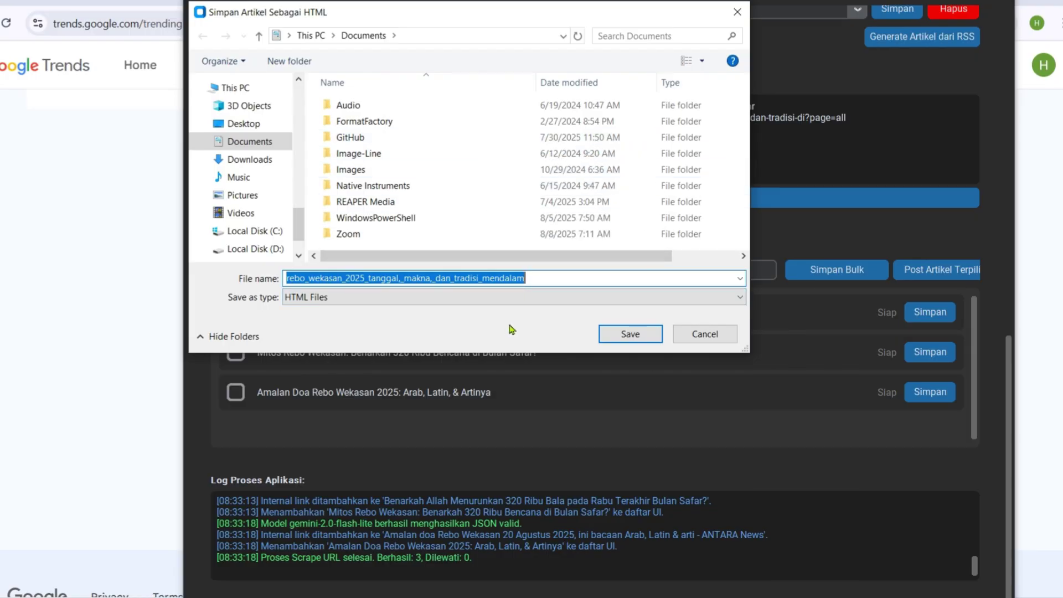
left_click(631, 335)
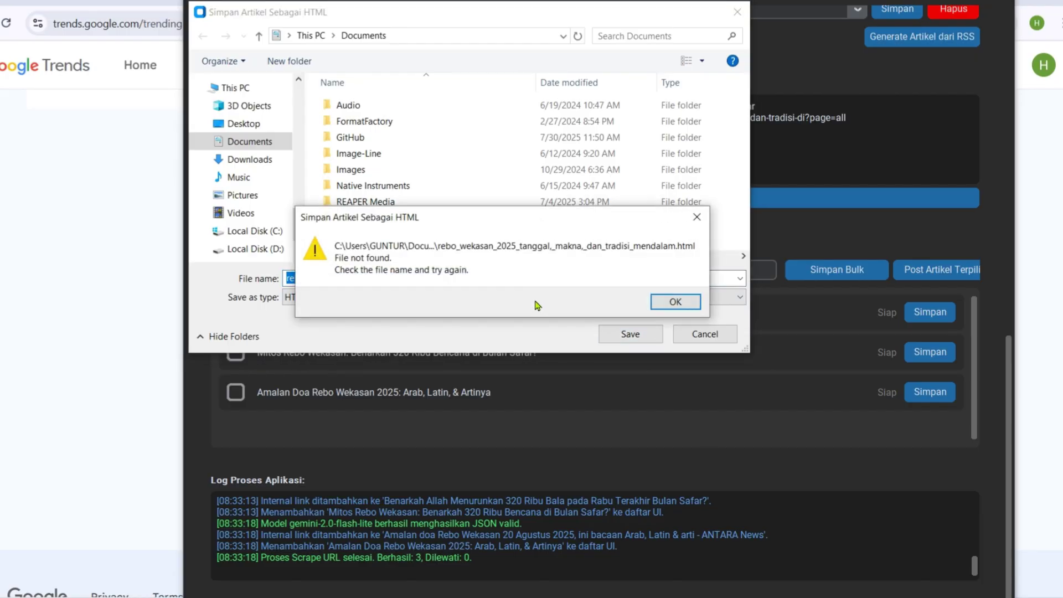
left_click(674, 302)
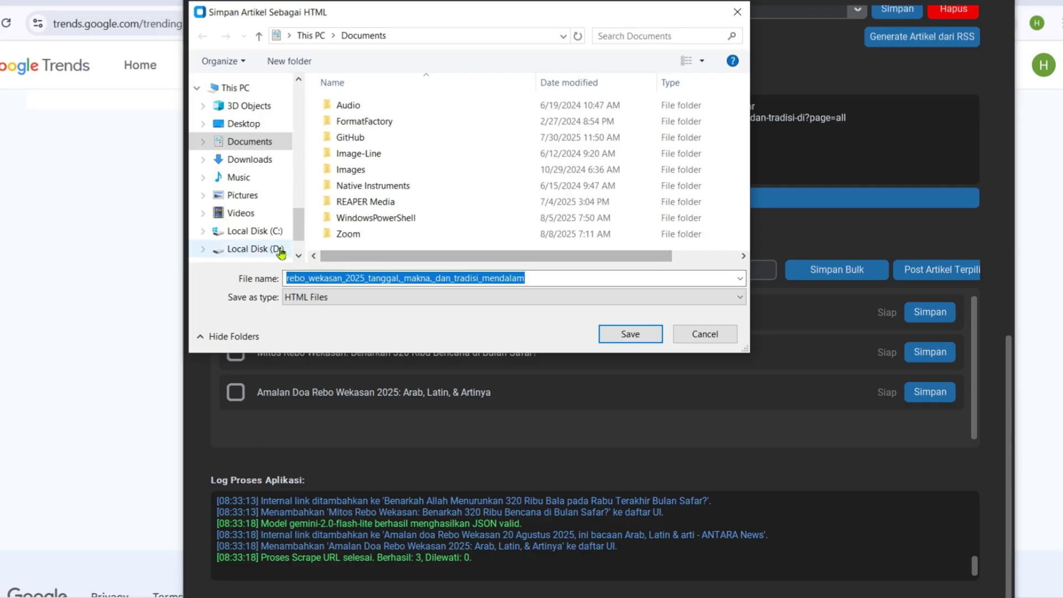
left_click(242, 124)
left_click(630, 334)
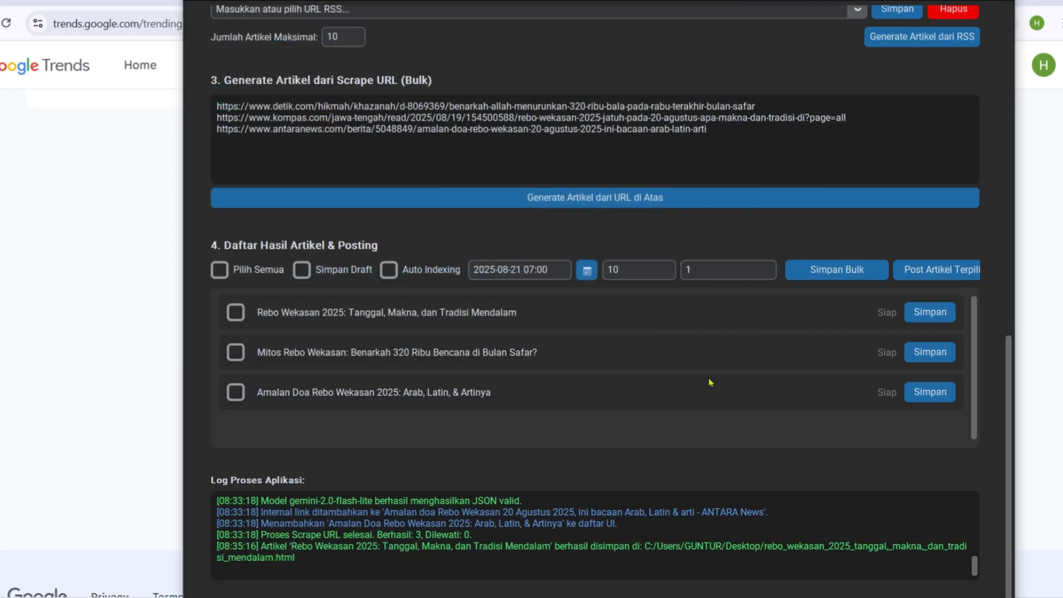
Select all articles, bulk save them to the Desktop folder, and dismiss the completion message
left_click(829, 275)
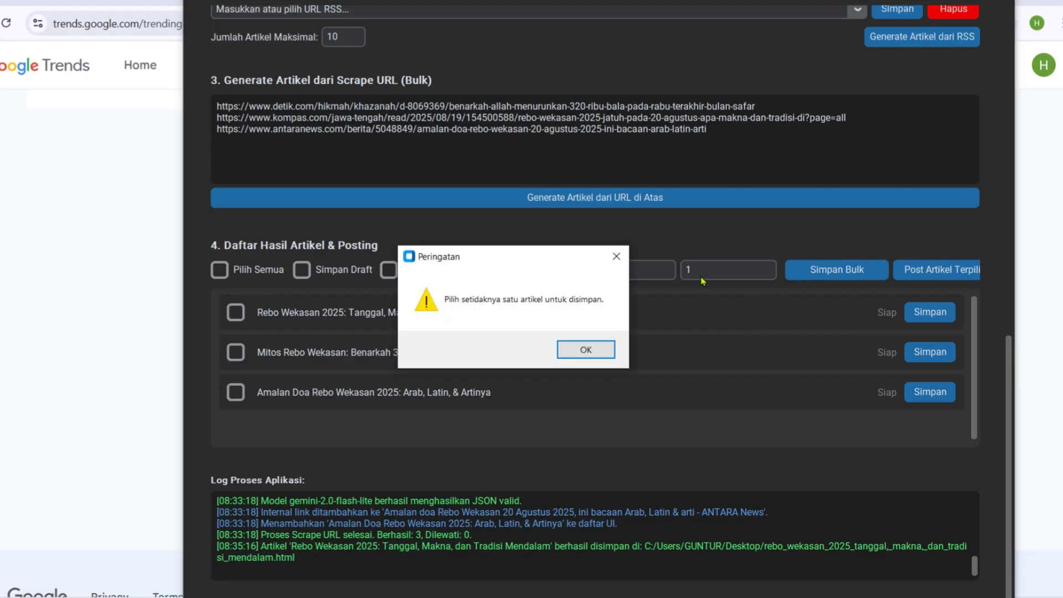
left_click(579, 351)
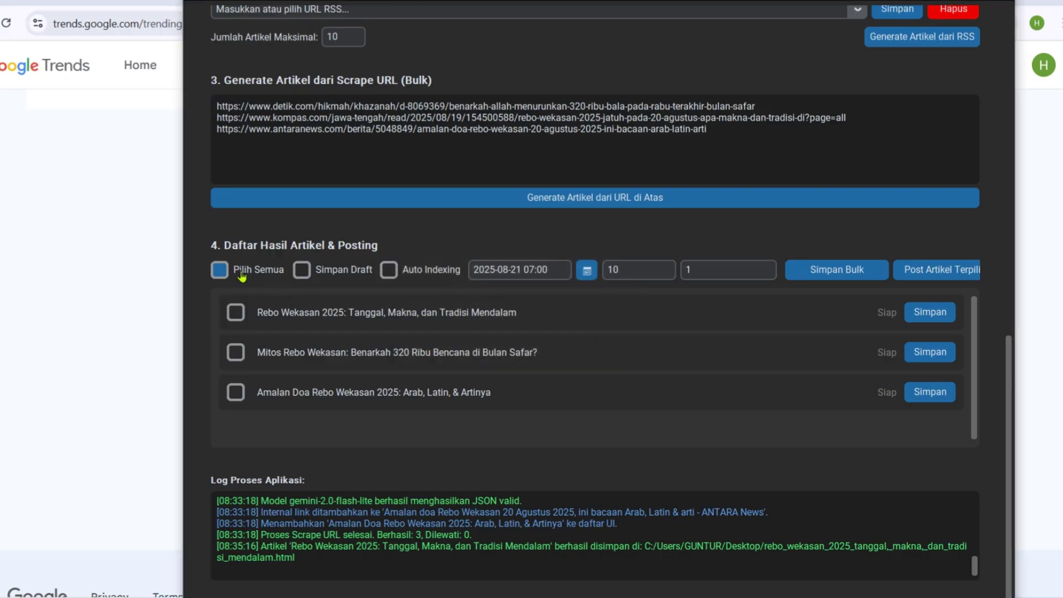
left_click(220, 270)
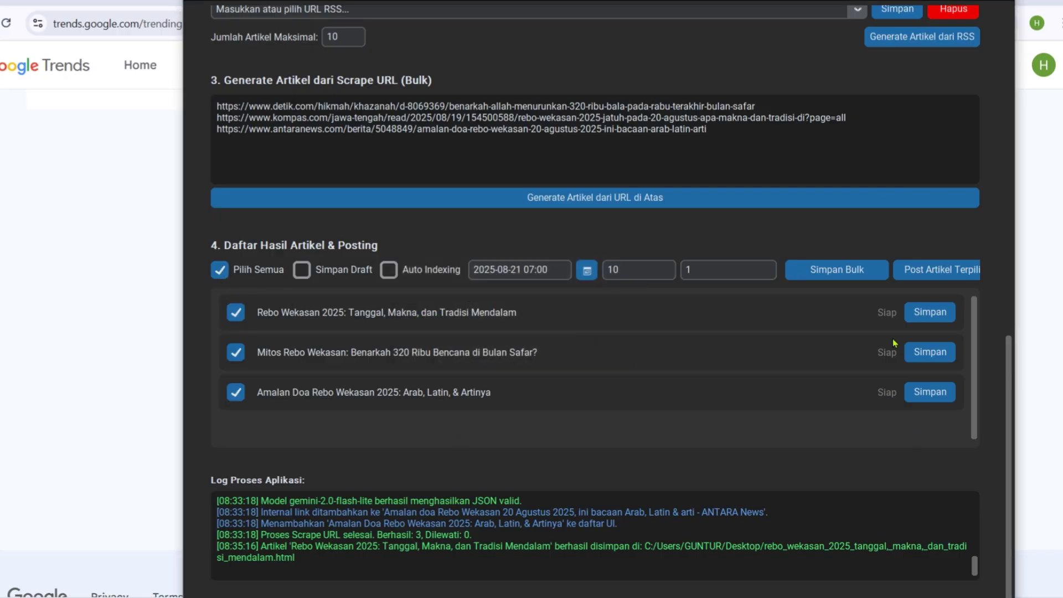
left_click(830, 270)
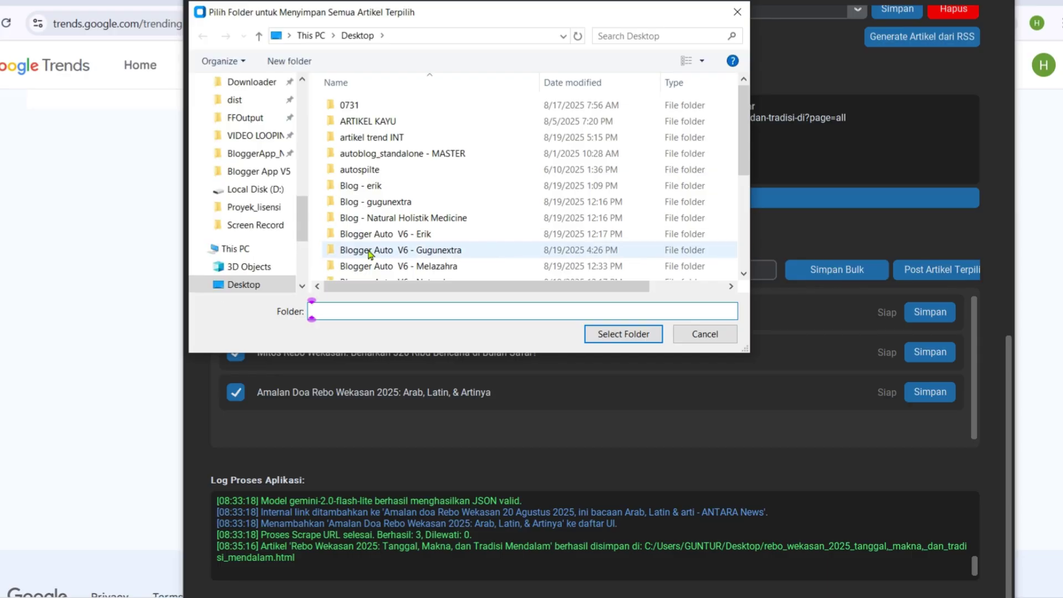
left_click(607, 334)
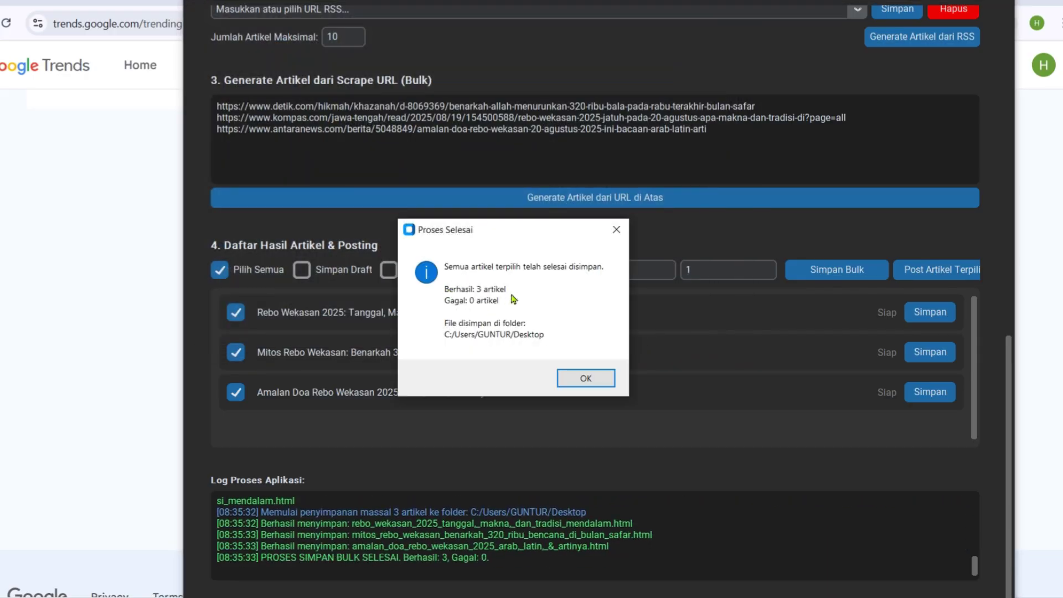
left_click(588, 379)
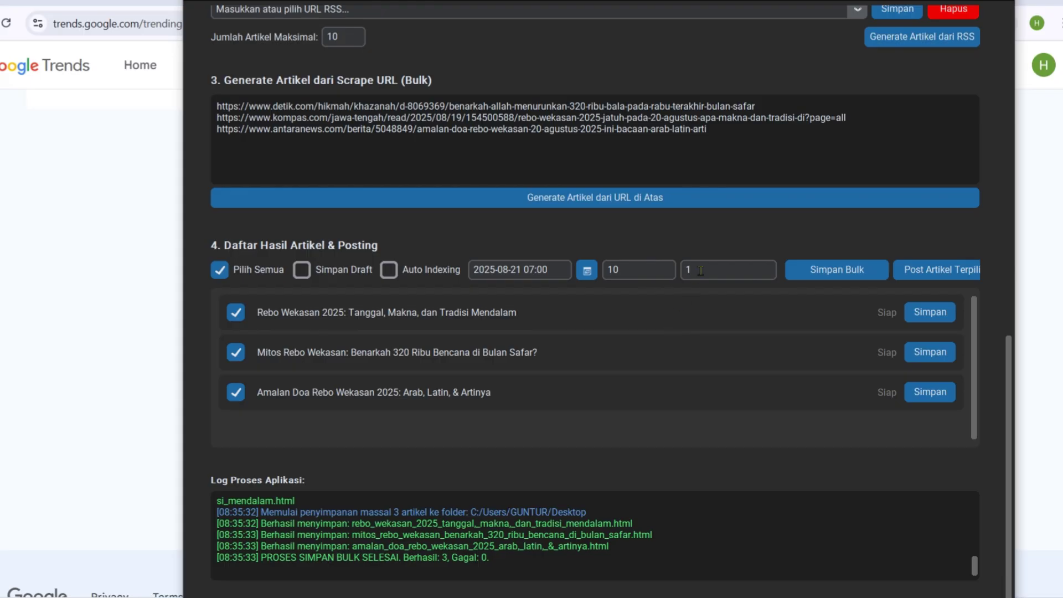
Start posting the selected articles on the schedule, and switch to Chrome to open blogger.com in a new tab
left_click(930, 272)
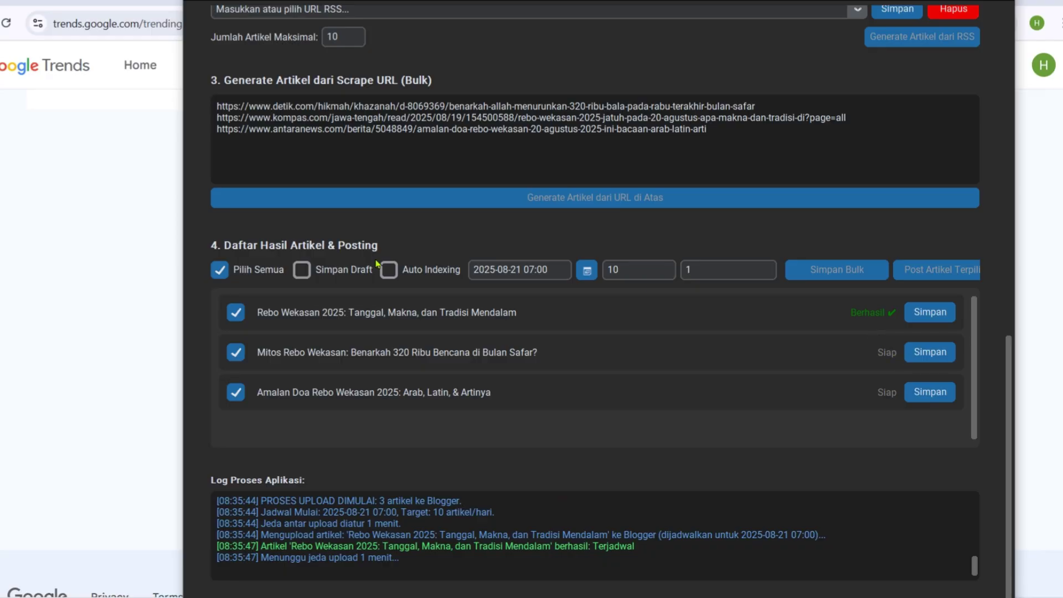
left_click(72, 230)
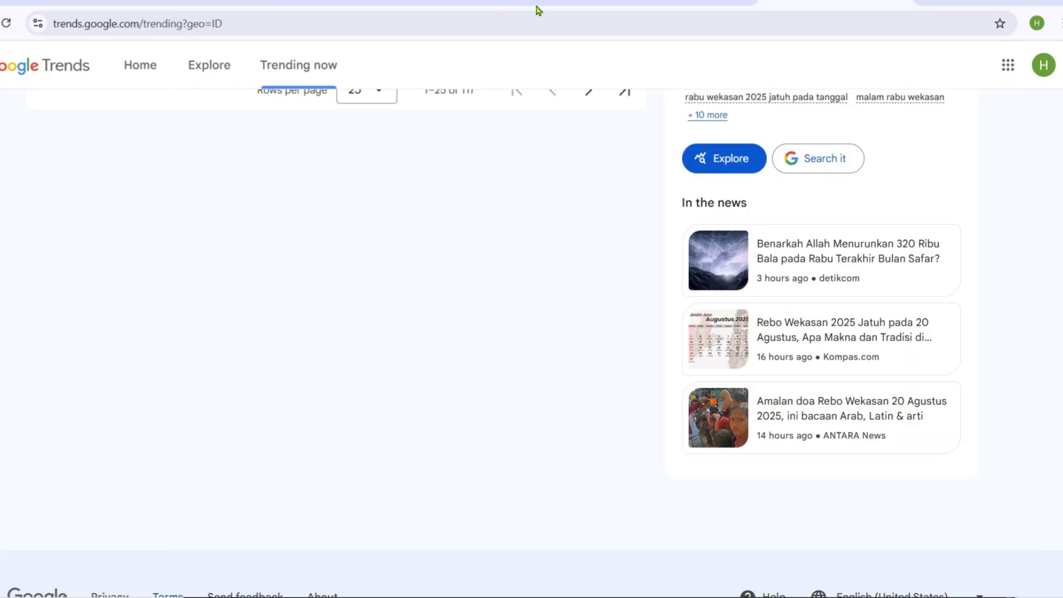
left_click(930, 1)
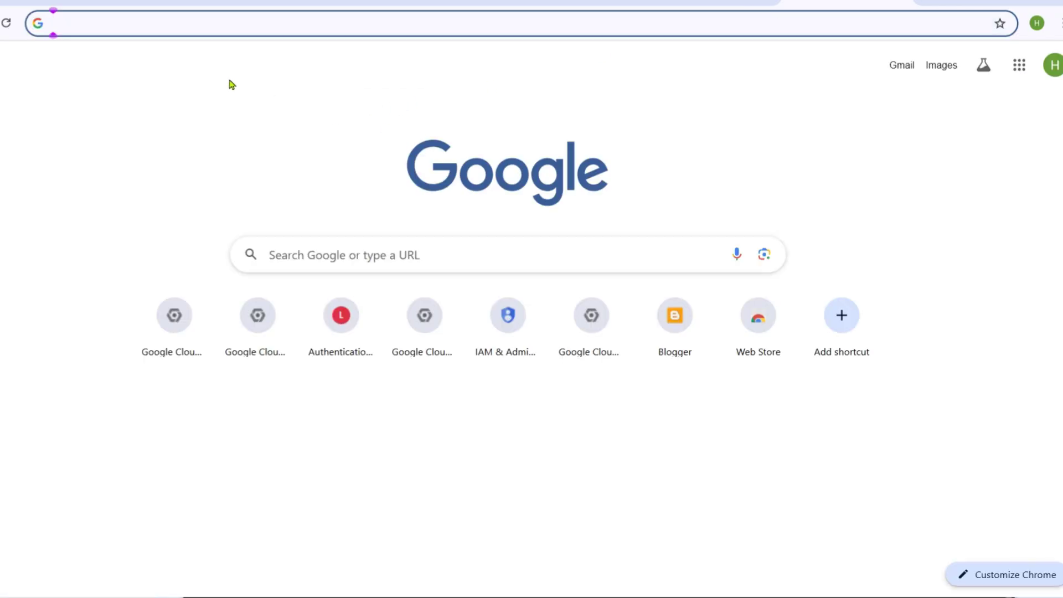
type("blogger.com")
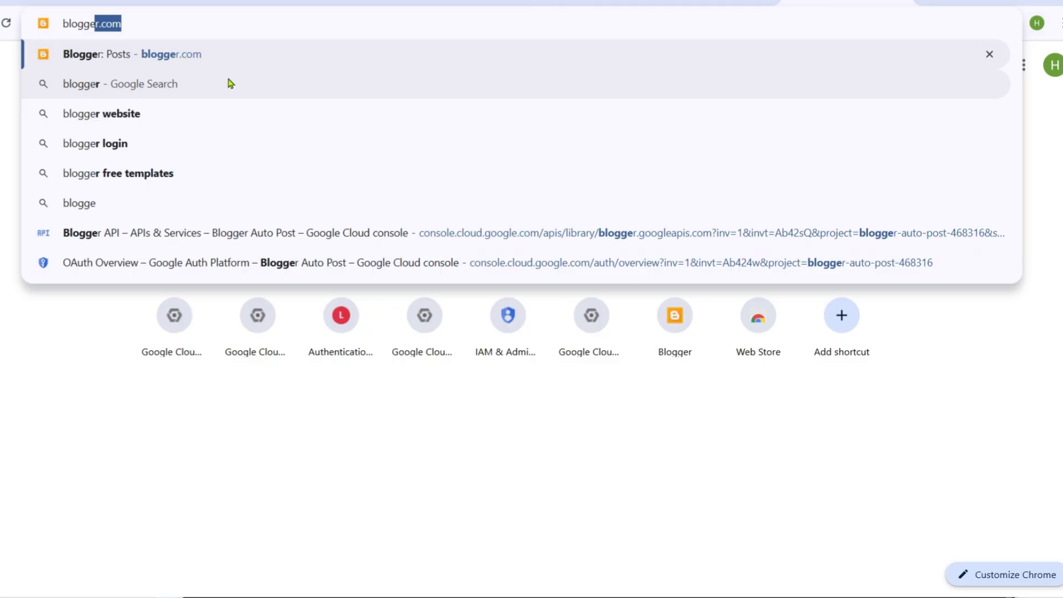
key("Return")
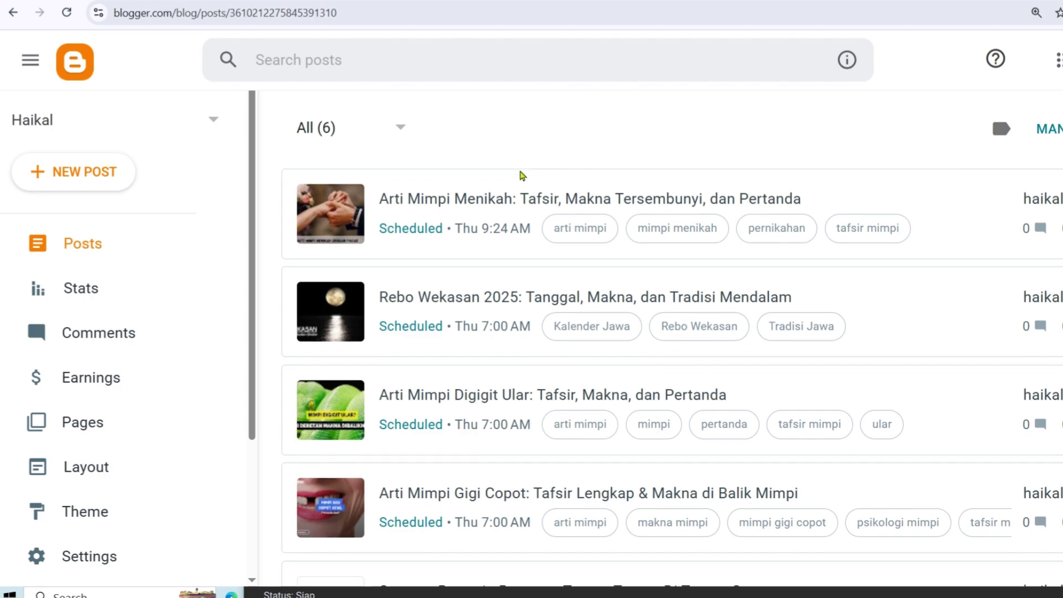
Review the Blogger posts list and check the scheduled dates of the "Arti Mimpi" articles
scroll(519, 177, "down", 4)
scroll(518, 190, "up", 1)
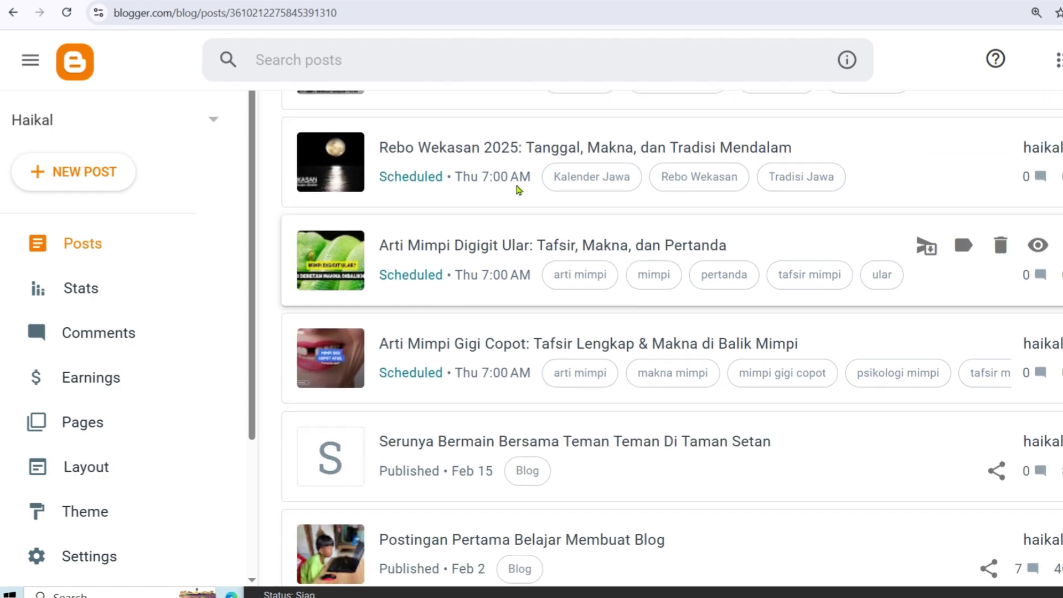
scroll(519, 189, "up", 1)
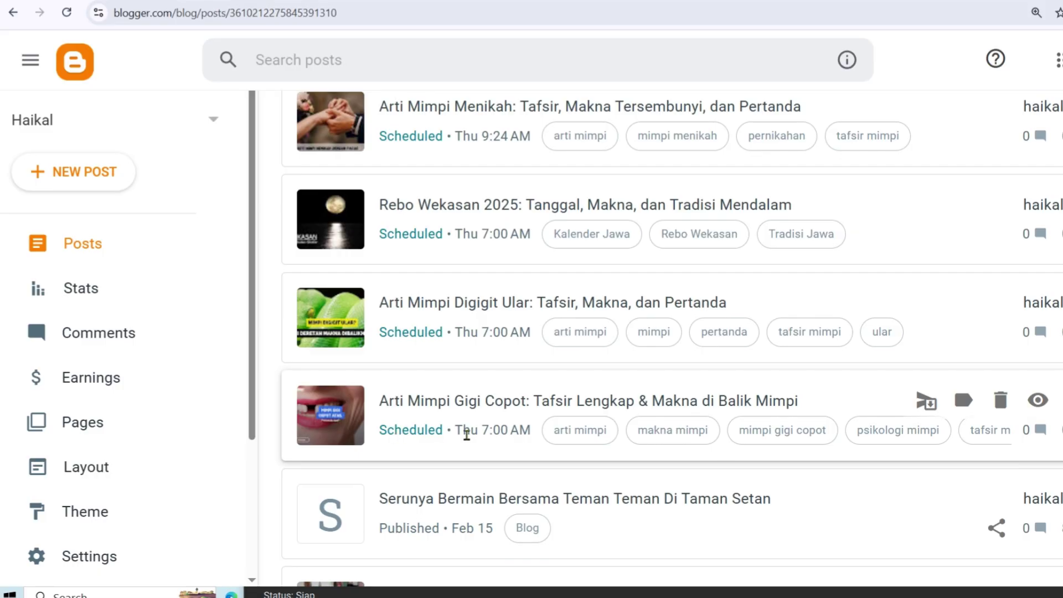
mouse_move(487, 434)
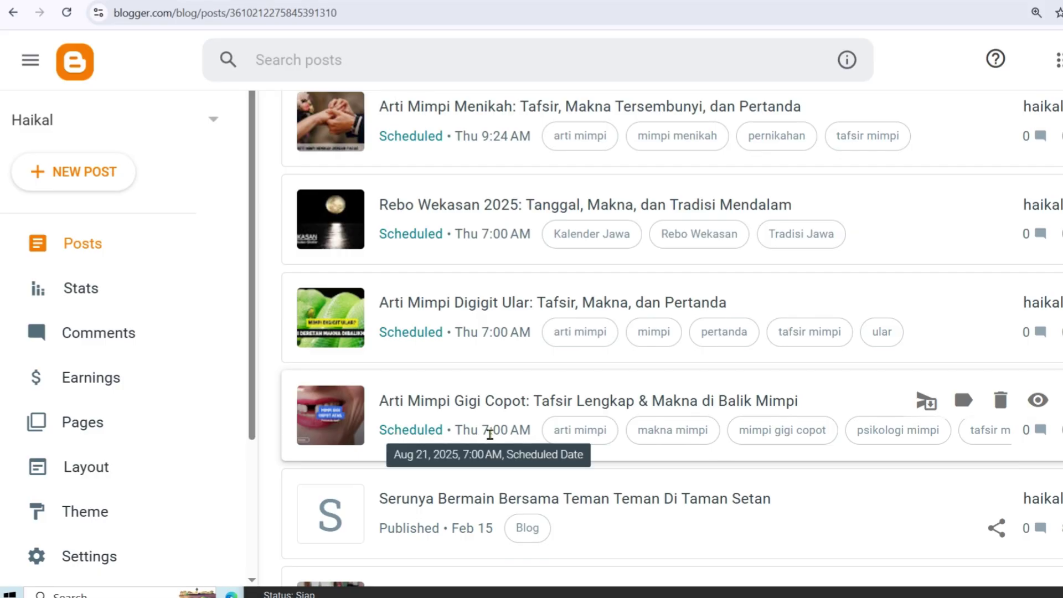
mouse_move(472, 336)
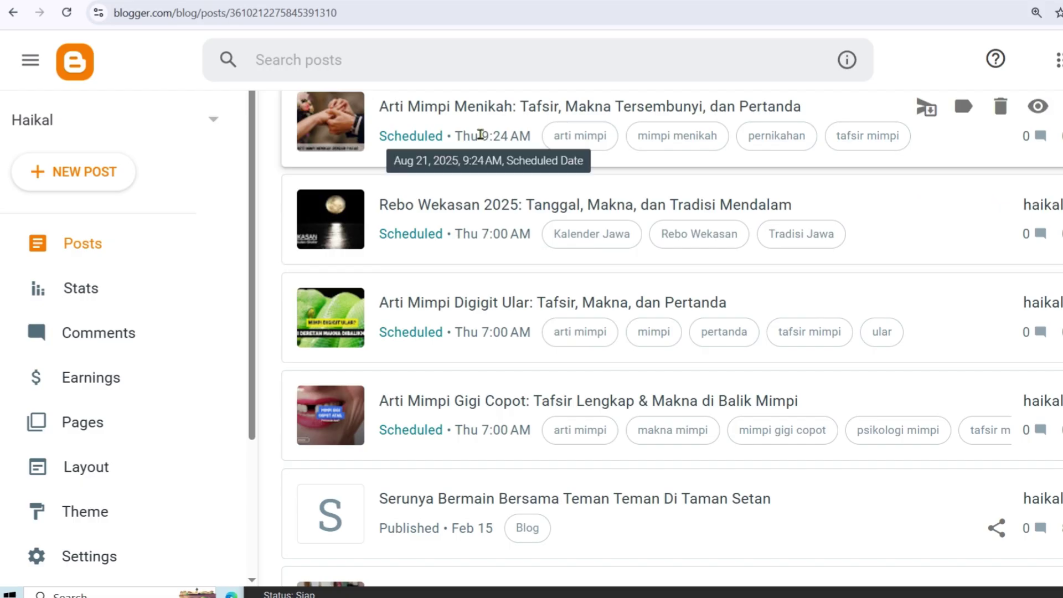
Open the scheduled post "Arti Mimpi Menikah: Tafsir, Makna Tersembunyi, dan Pertanda" and check its title, labels and post settings
scroll(480, 136, "up", 2)
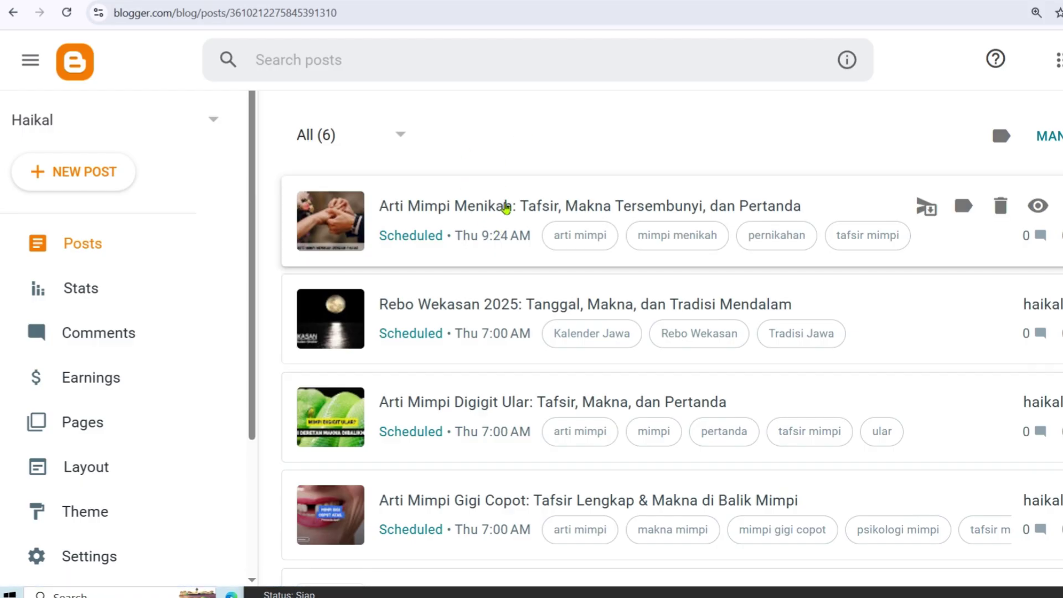
left_click(507, 211)
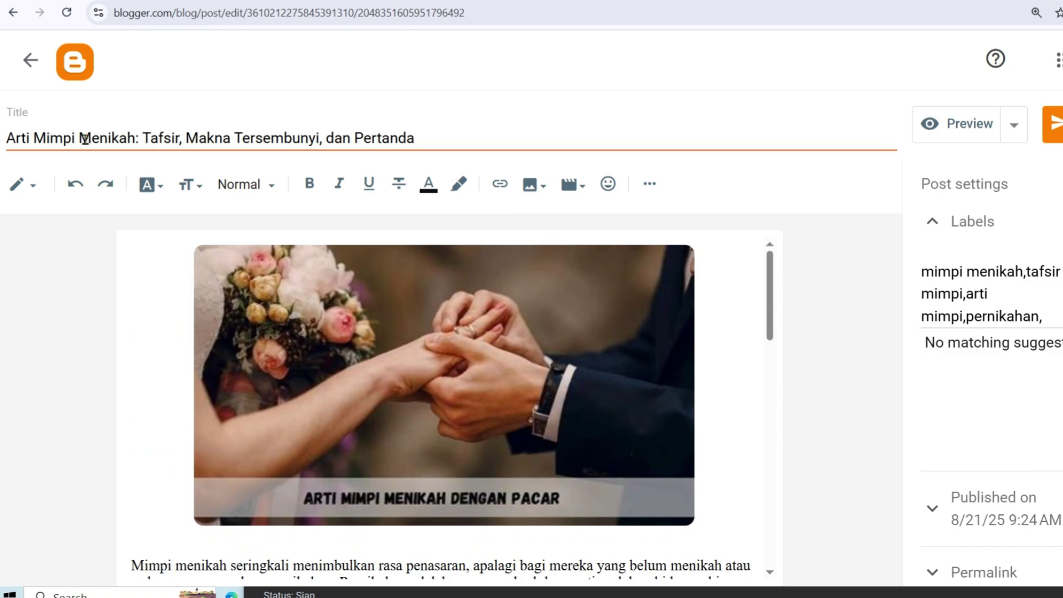
left_click_drag(84, 139, 231, 140)
left_click(339, 139)
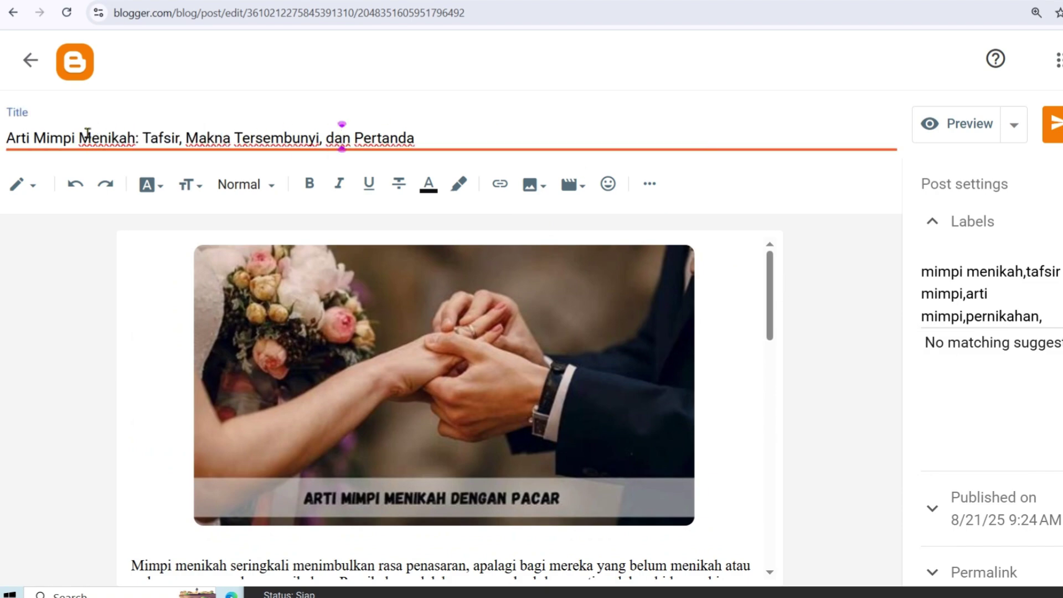
left_click_drag(934, 271, 1042, 316)
left_click(1042, 316)
scroll(1044, 288, "down", 1)
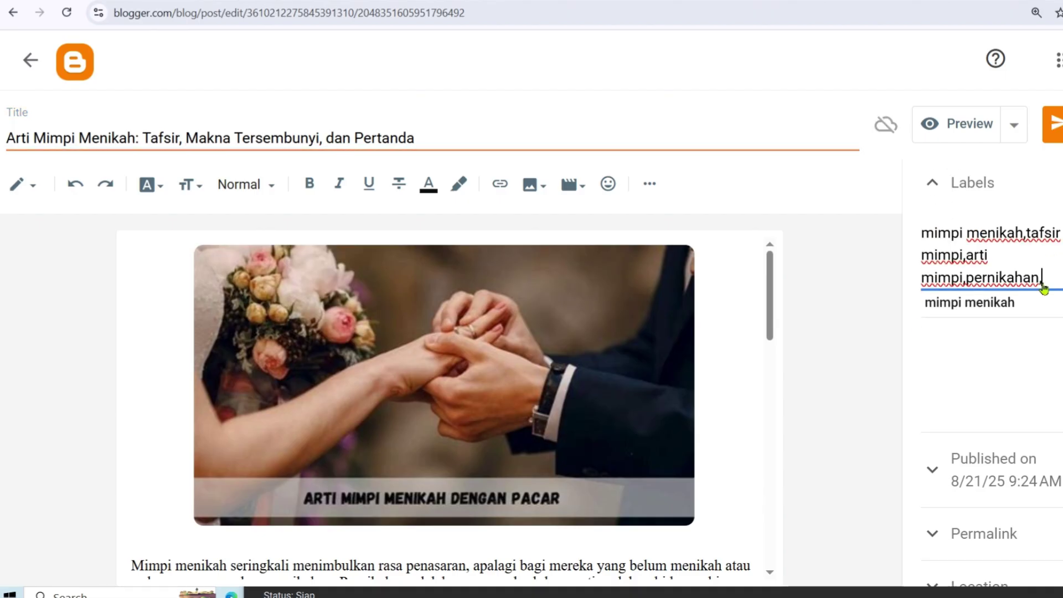
scroll(1044, 288, "down", 1)
Examine the "Arti Mimpi Menikah" article's opening paragraph, headings and body text through to the end, and return to the posts list
scroll(704, 304, "down", 5)
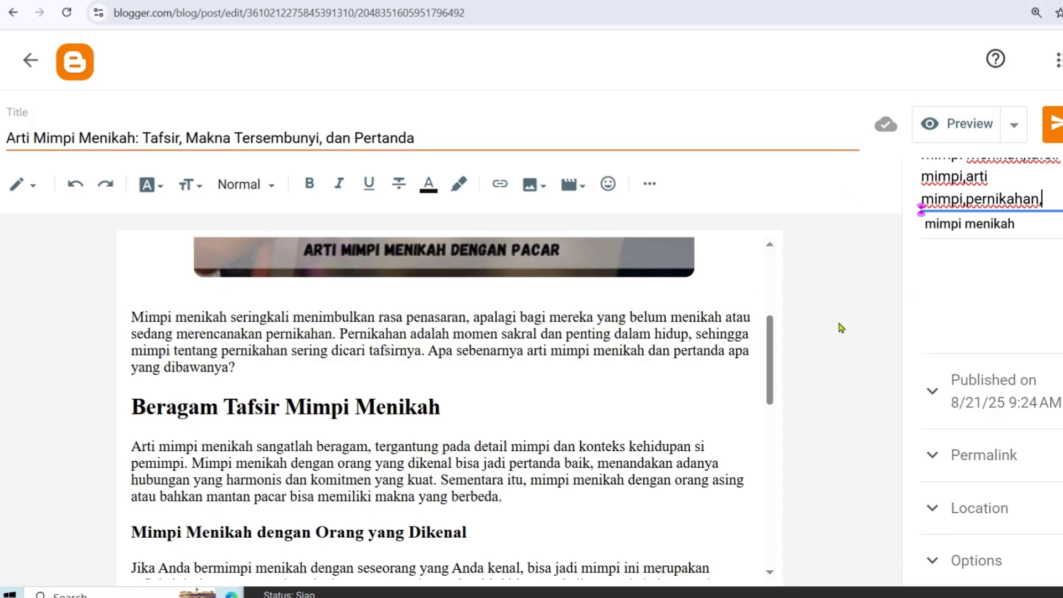
left_click(567, 412)
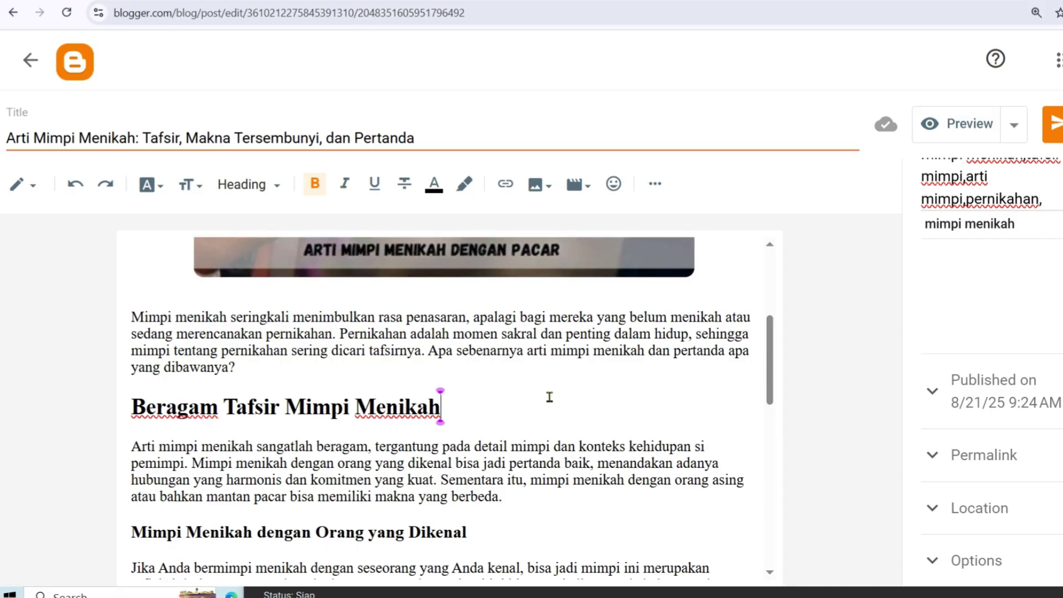
left_click_drag(265, 370, 130, 326)
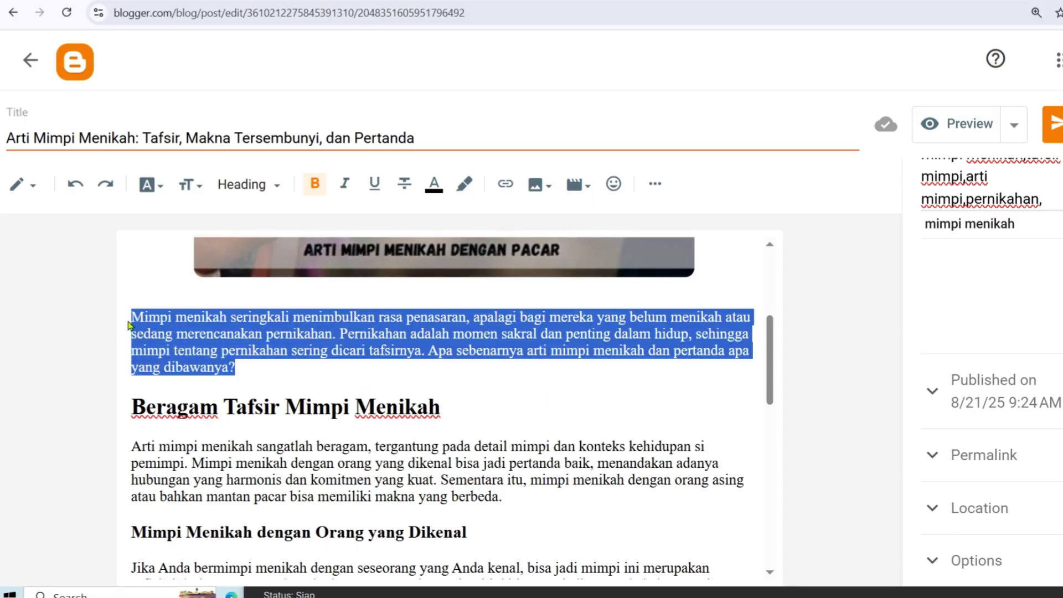
left_click(373, 336)
left_click(337, 334)
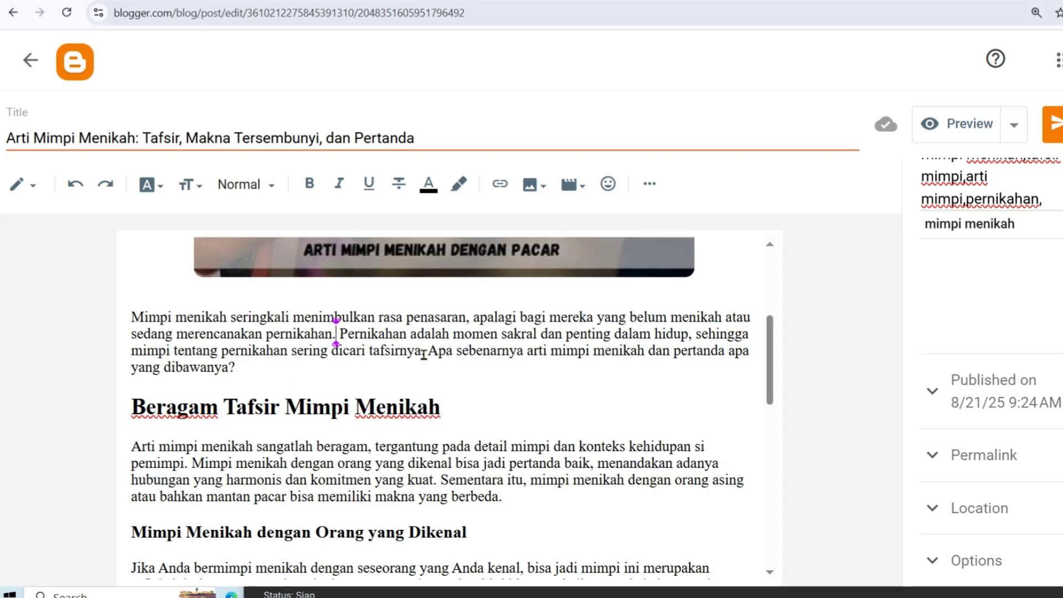
scroll(498, 360, "down", 1)
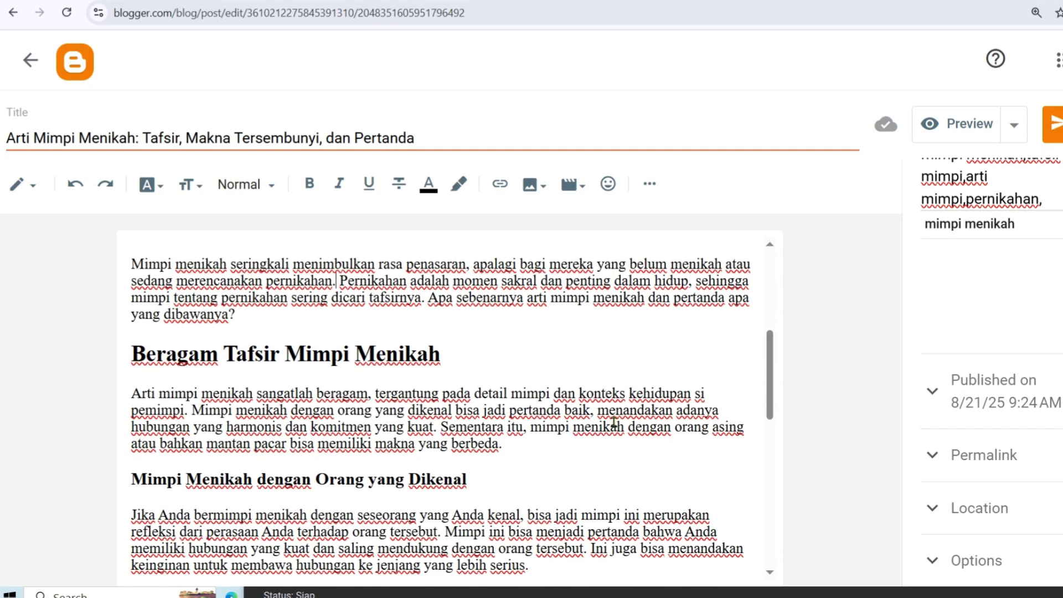
scroll(614, 422, "down", 4)
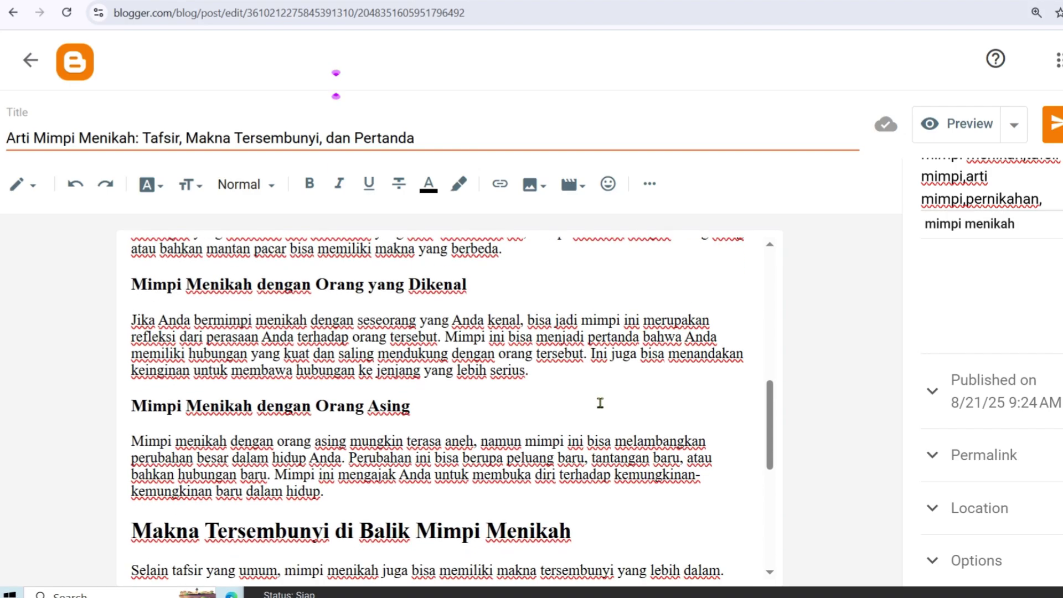
scroll(599, 402, "down", 4)
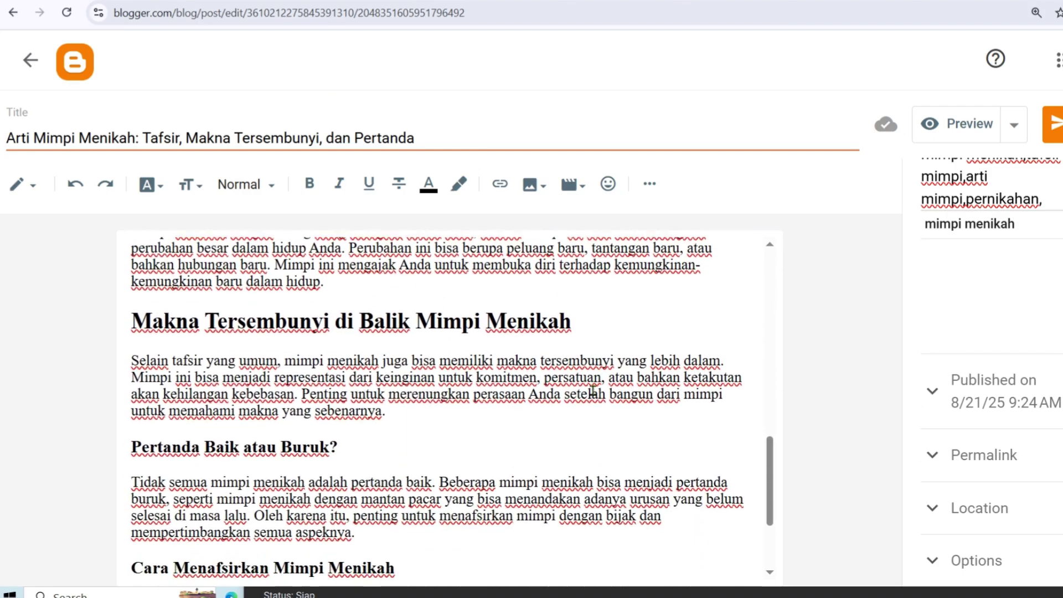
scroll(592, 391, "down", 3)
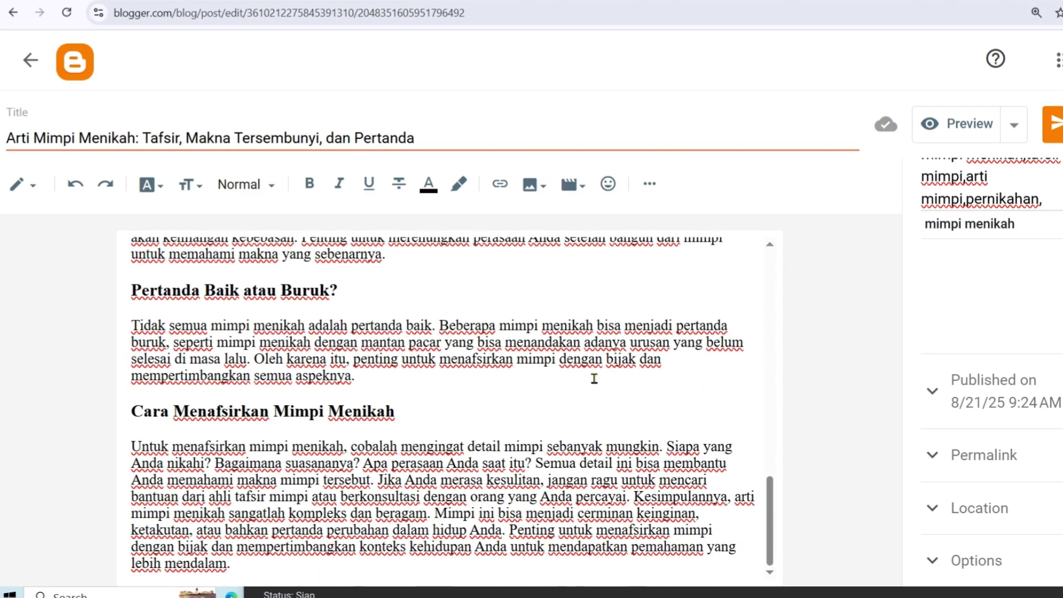
scroll(594, 379, "up", 9)
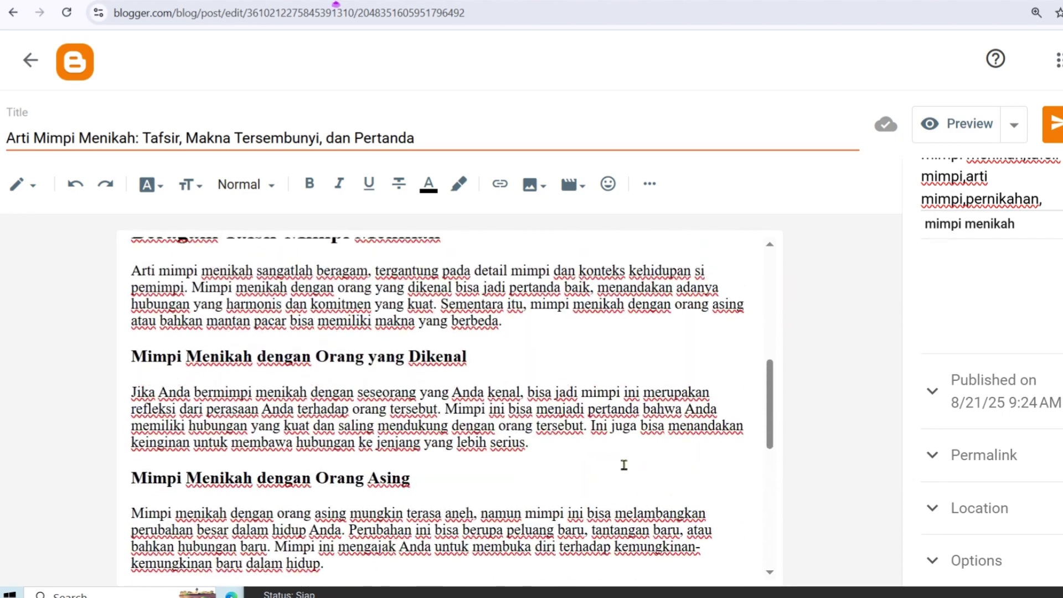
scroll(624, 464, "up", 4)
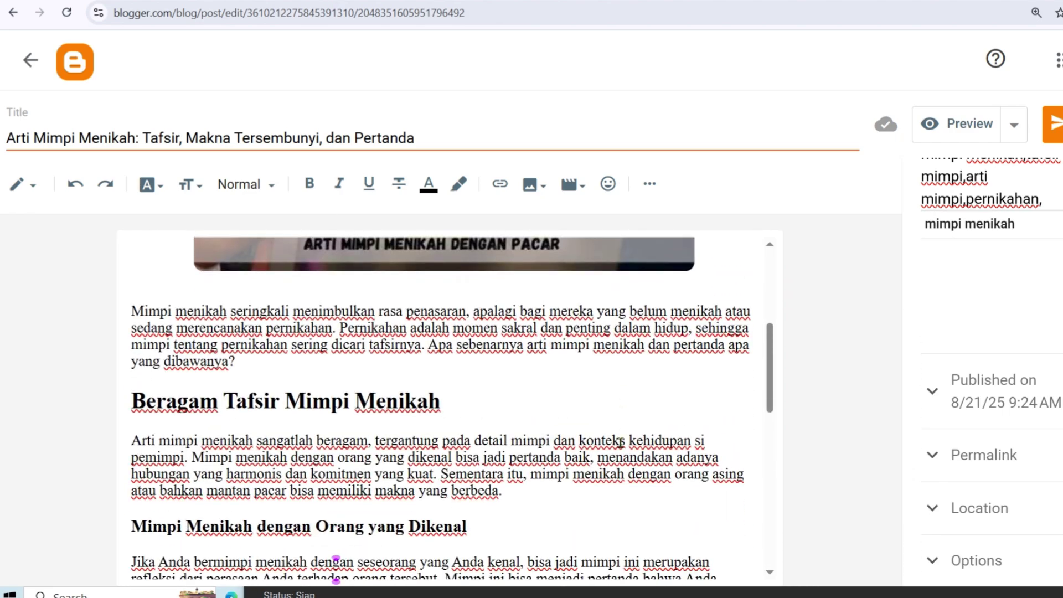
scroll(618, 441, "down", 10)
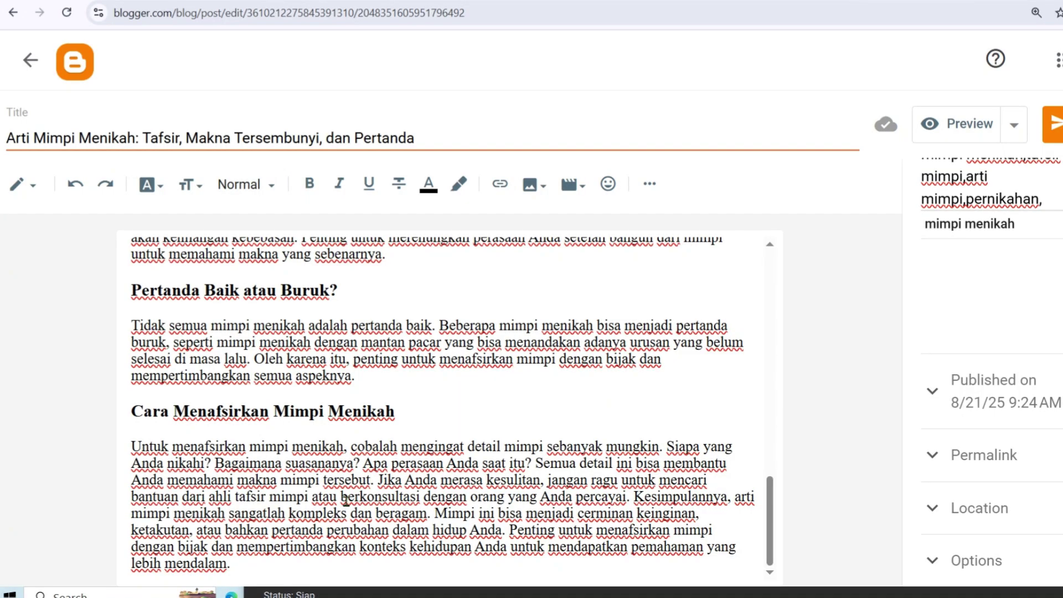
left_click(31, 59)
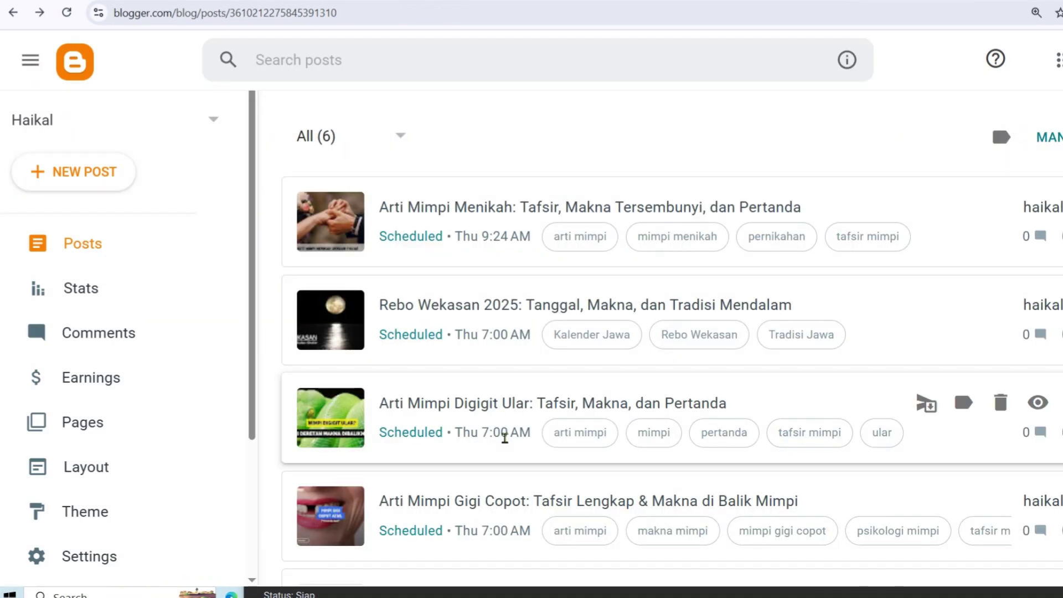
Open the post "Rebo Wekasan 2025: Tanggal, Makna, dan Tradisi Mendalam", inspect its internal link, image and text, and return to the posts list
left_click(533, 306)
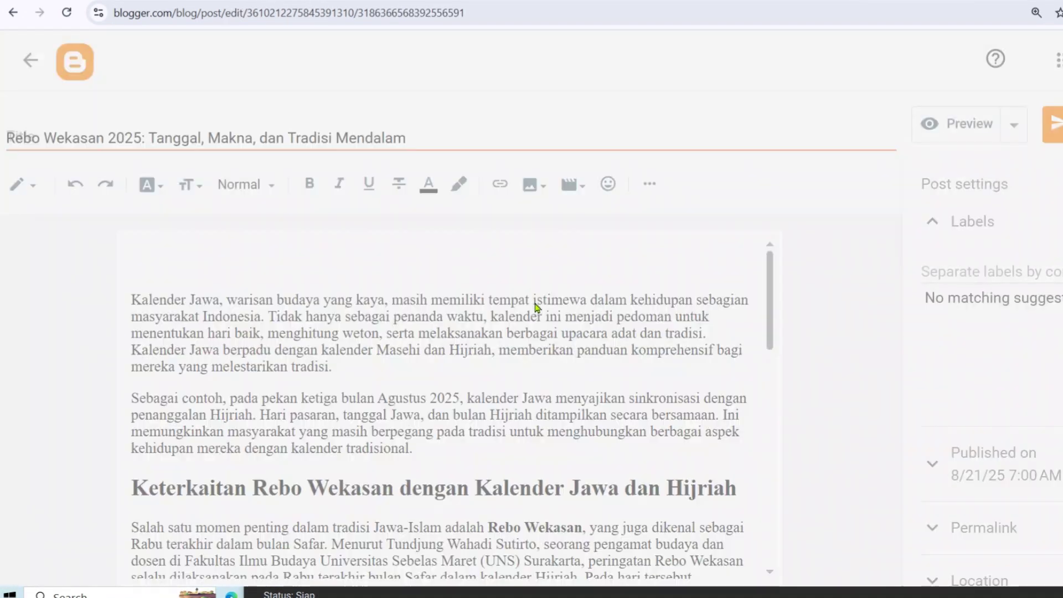
scroll(644, 324, "down", 5)
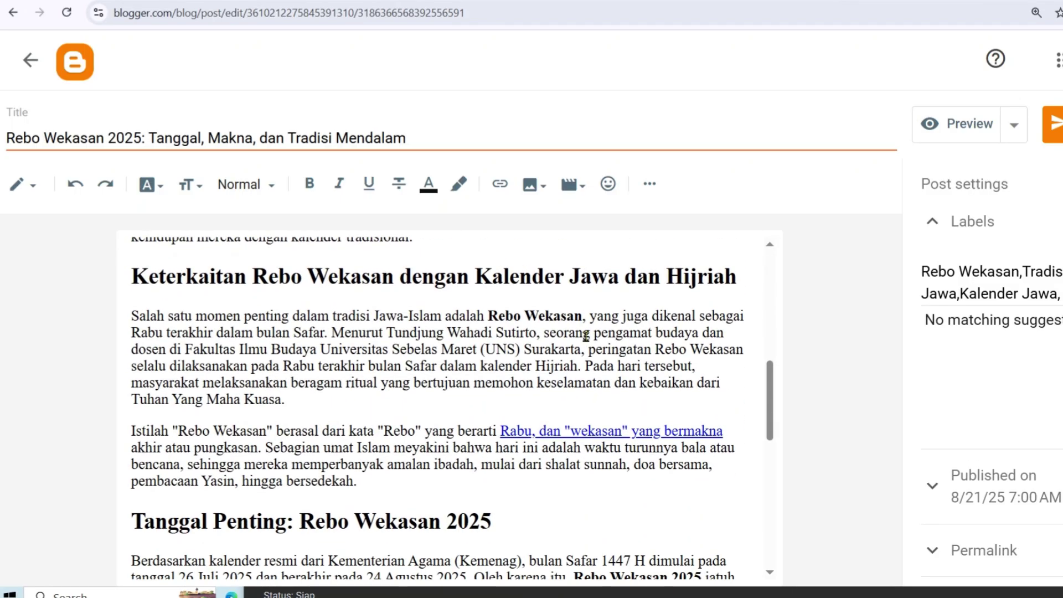
left_click(581, 432)
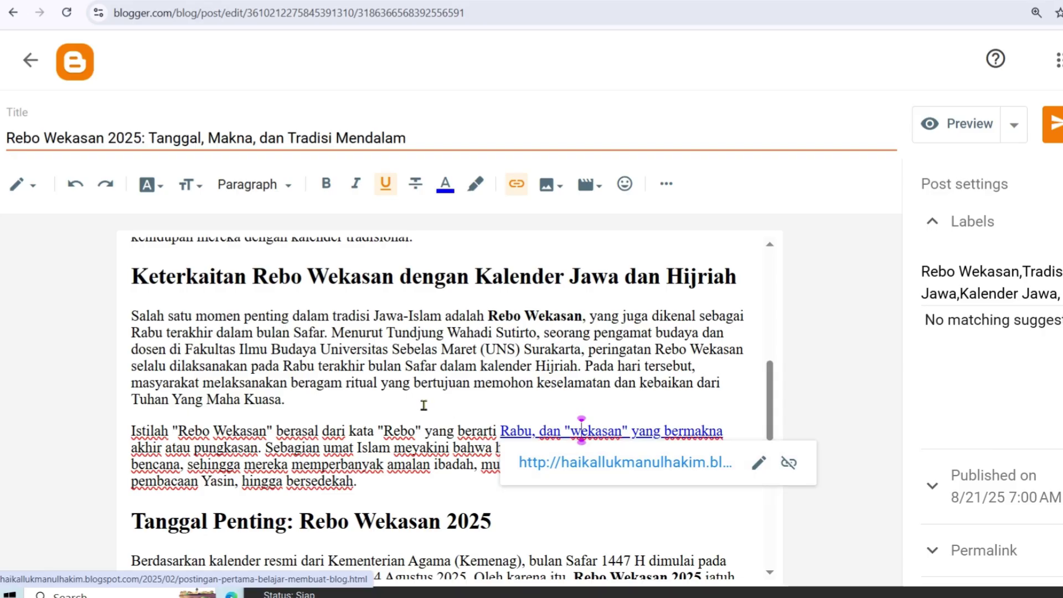
scroll(387, 404, "up", 8)
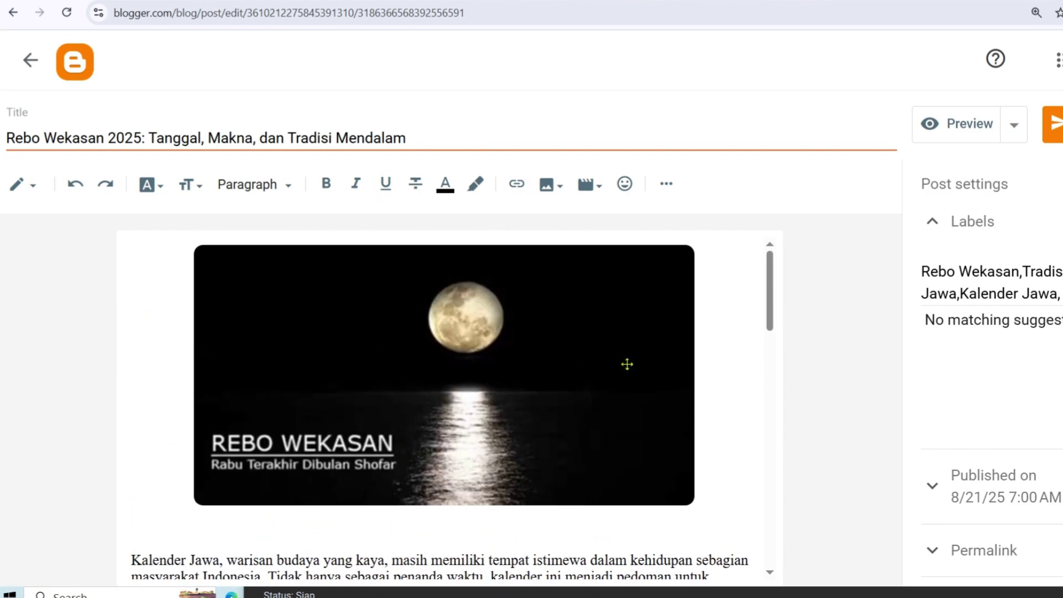
scroll(451, 378, "down", 4)
scroll(460, 380, "down", 9)
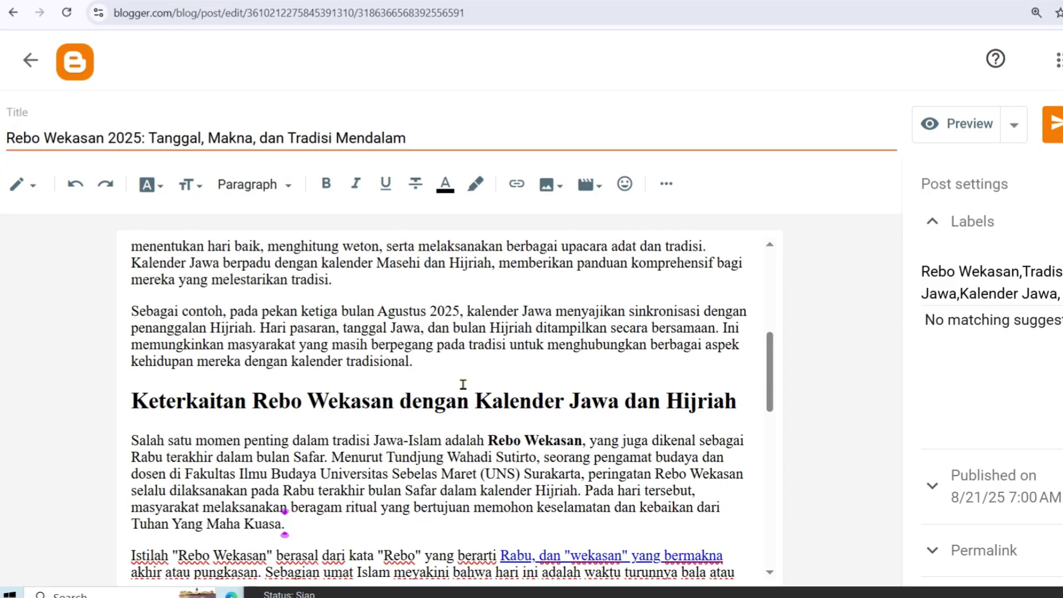
scroll(441, 366, "down", 2)
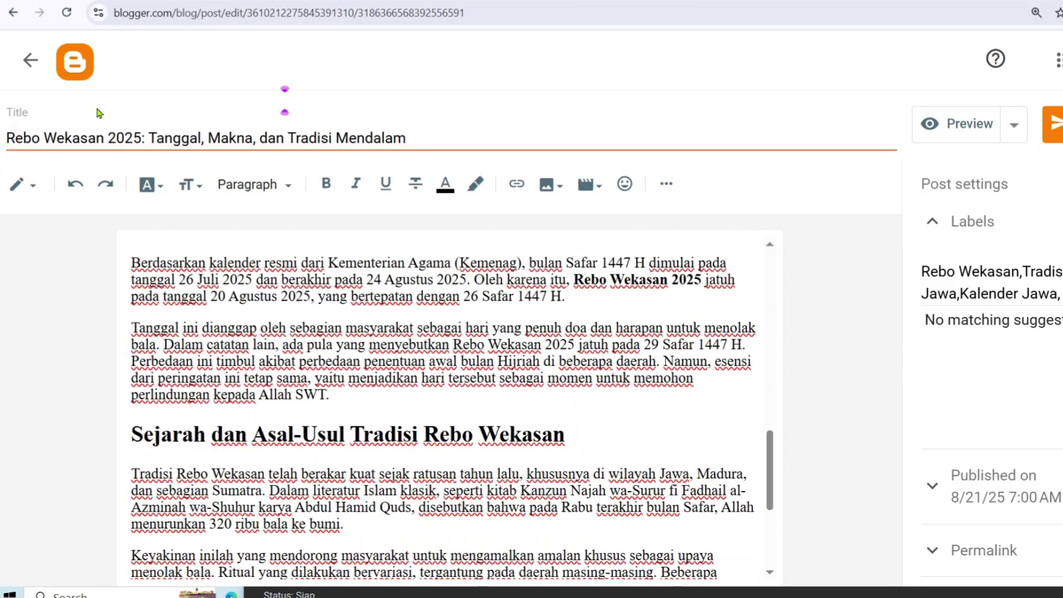
left_click(31, 60)
Open the post "Arti Mimpi Gigi Copot: Tafsir Lengkap & Makna di Balik Mimpi" and examine its image, headings and body text
scroll(547, 332, "down", 2)
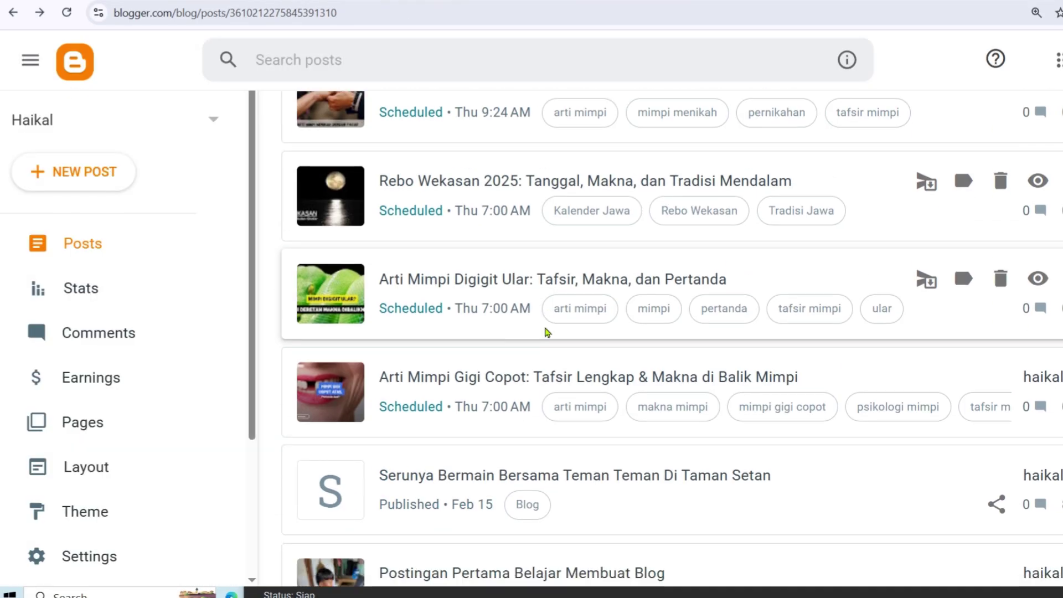
scroll(546, 330, "down", 1)
scroll(525, 359, "up", 2)
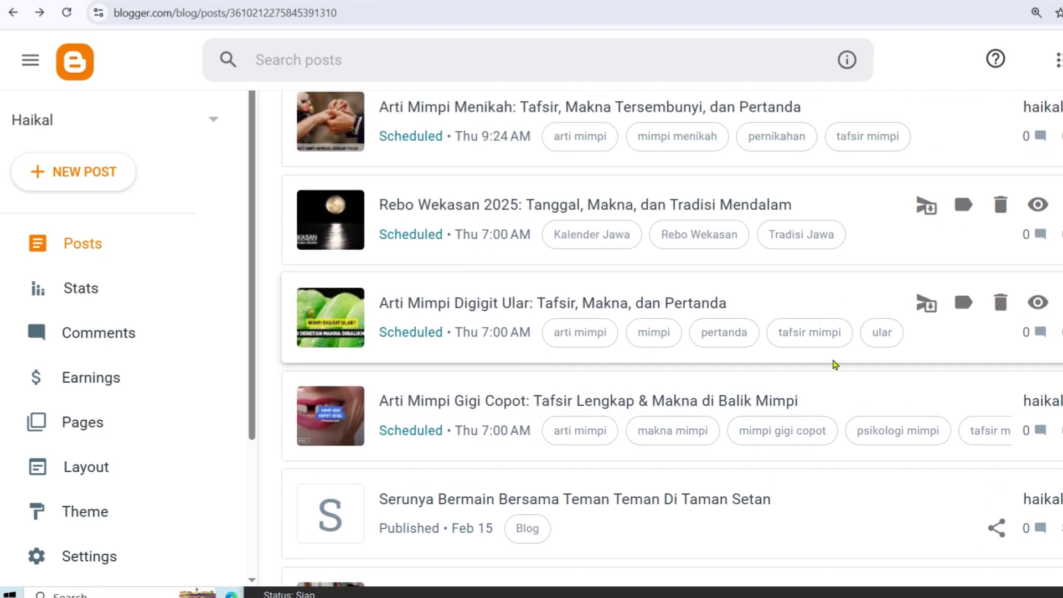
left_click(646, 403)
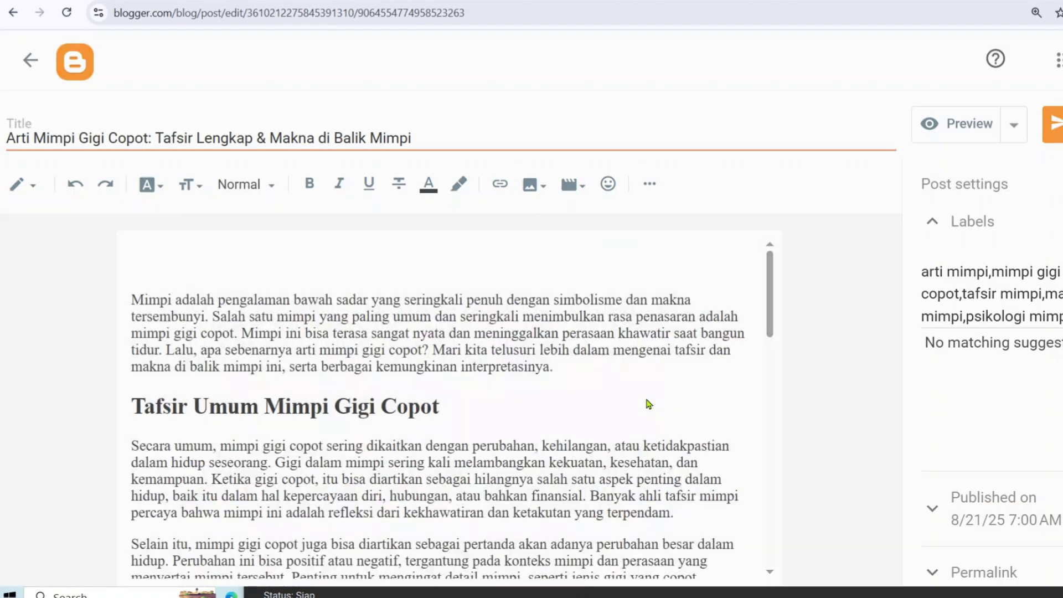
scroll(634, 381, "down", 15)
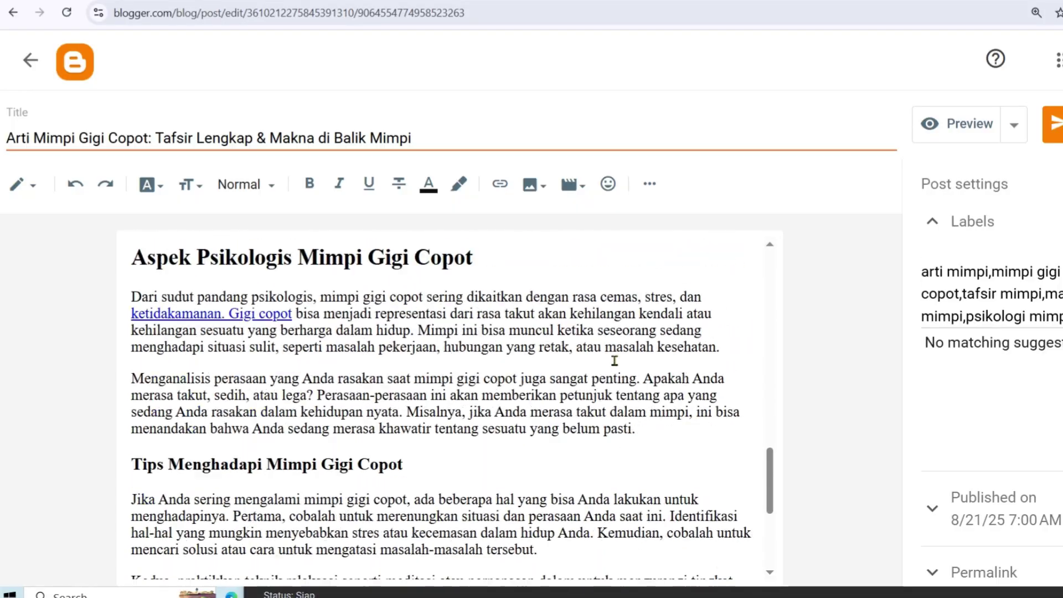
scroll(615, 360, "down", 4)
scroll(630, 358, "up", 3)
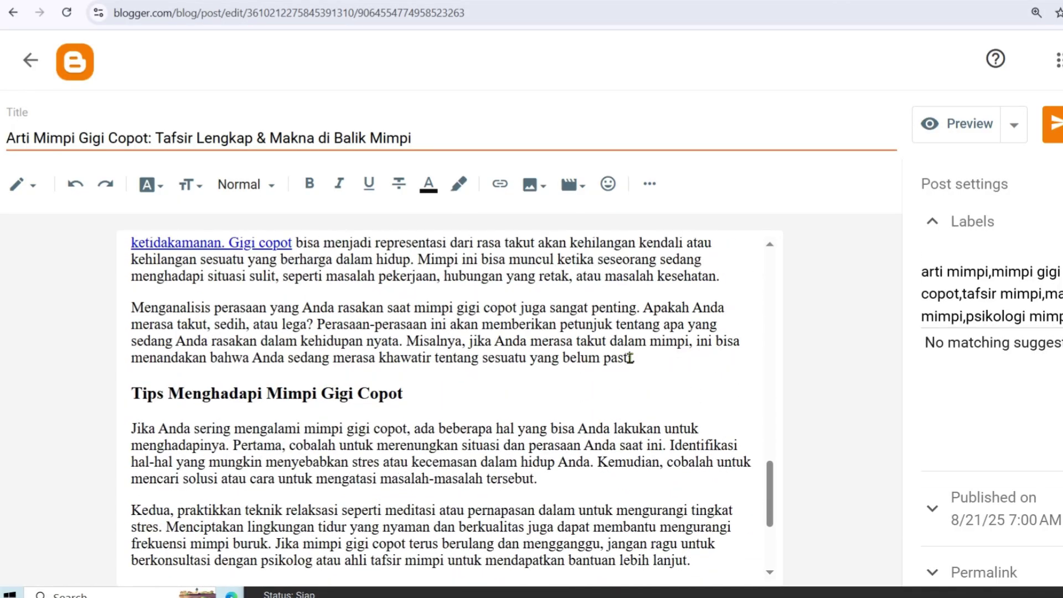
scroll(629, 358, "up", 12)
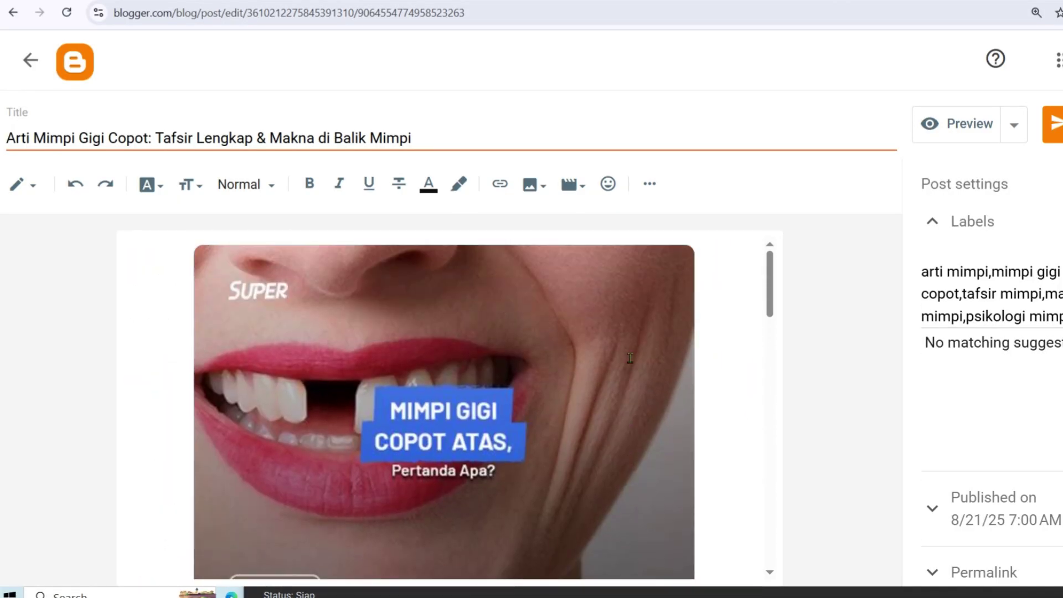
scroll(628, 354, "down", 8)
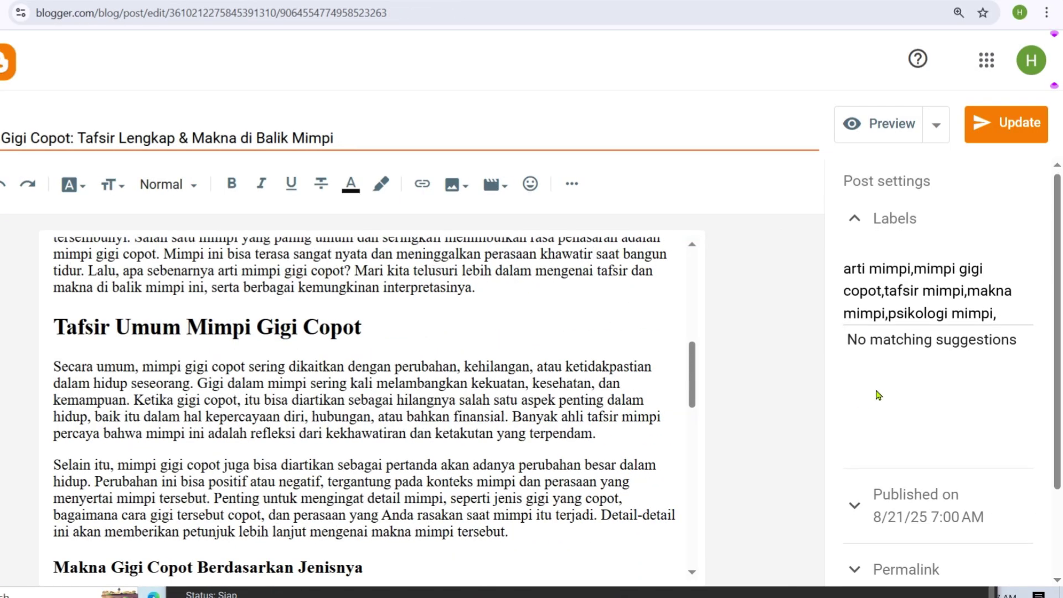
Set the "Arti Mimpi Gigi Copot" post's publishing date to Automatic and update the post
left_click(951, 221)
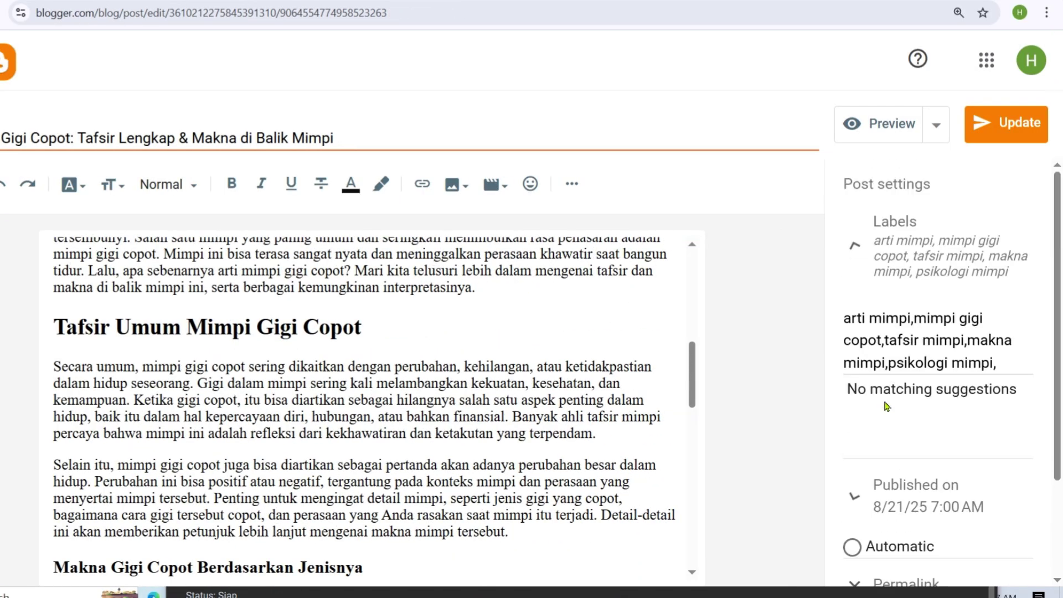
left_click(886, 407)
left_click(881, 392)
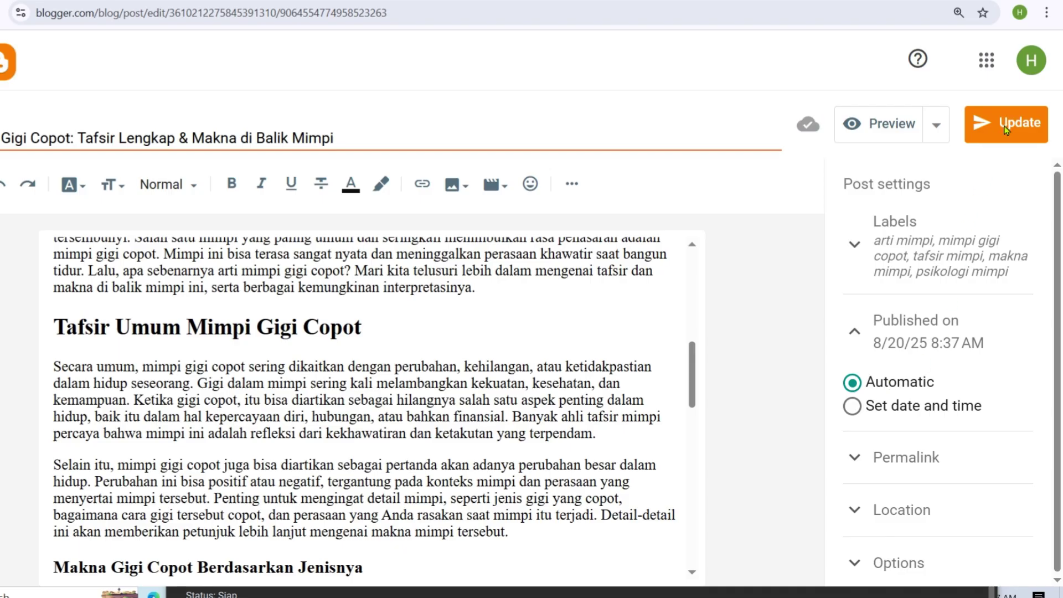
left_click(1006, 123)
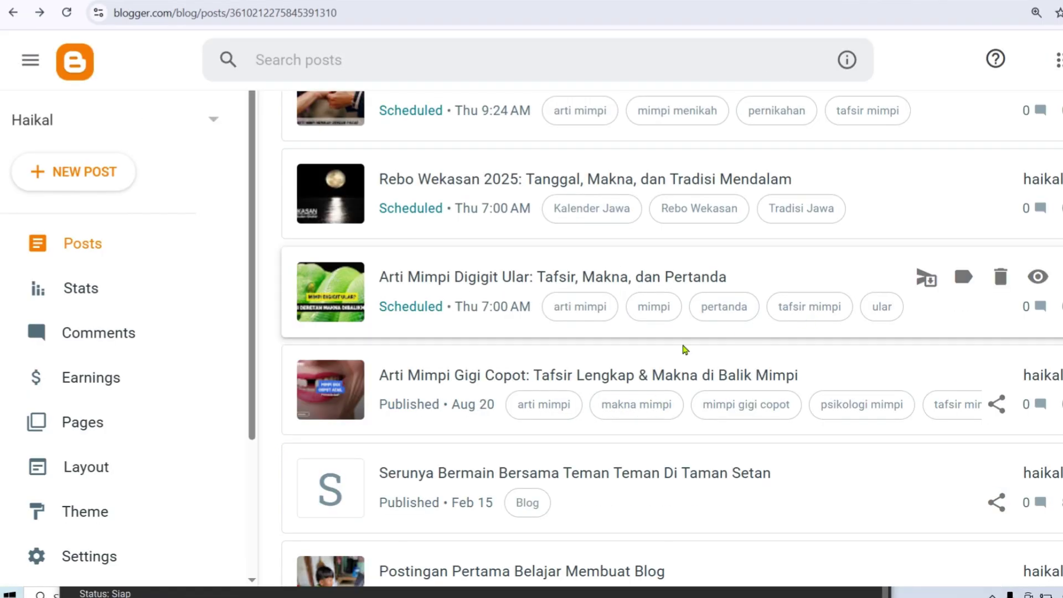
View the published "Arti Mimpi Gigi Copot" post on the live blog and examine its image, headings, internal link, labels and popular posts
left_click(1037, 375)
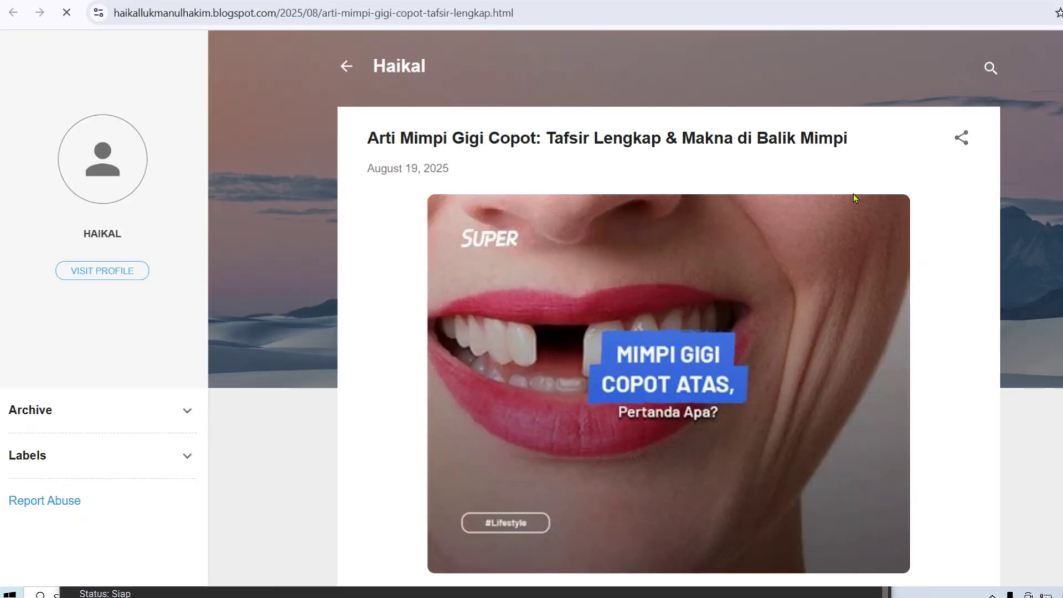
scroll(867, 169, "down", 9)
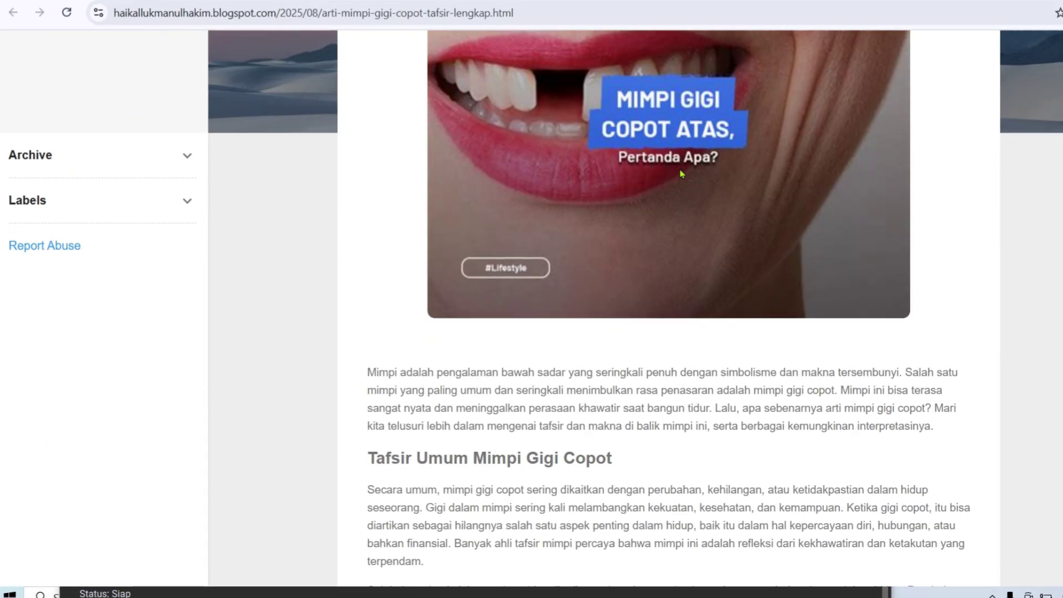
scroll(698, 179, "down", 6)
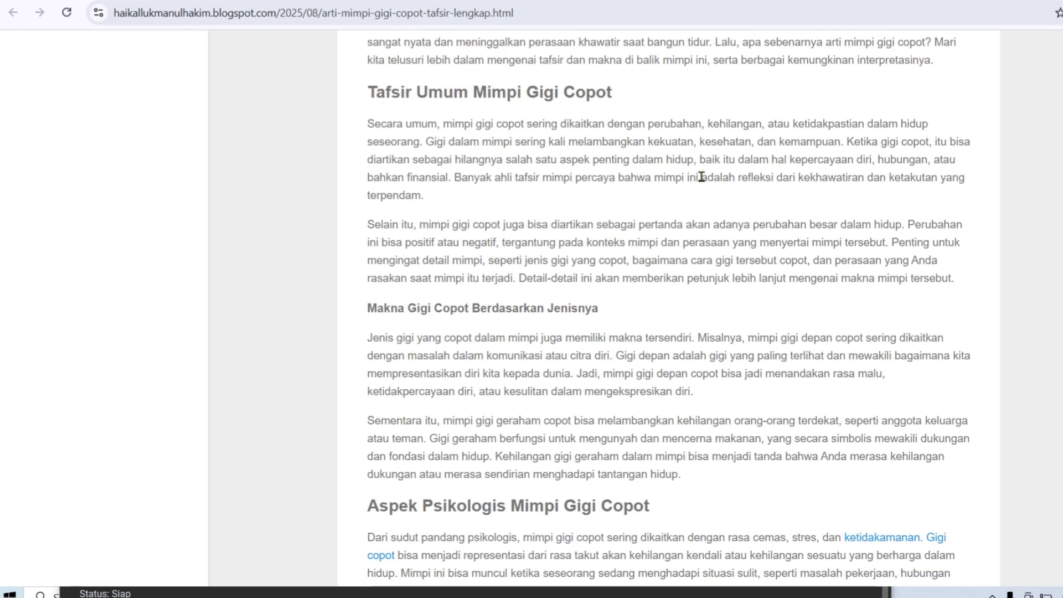
scroll(701, 173, "down", 4)
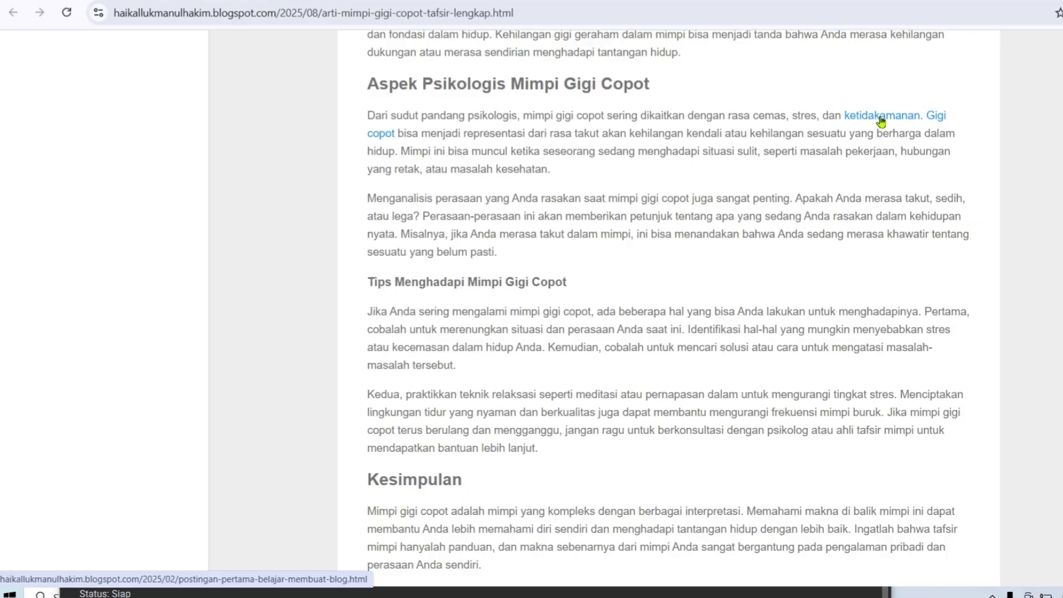
scroll(698, 197, "down", 3)
scroll(702, 198, "down", 3)
scroll(697, 210, "down", 2)
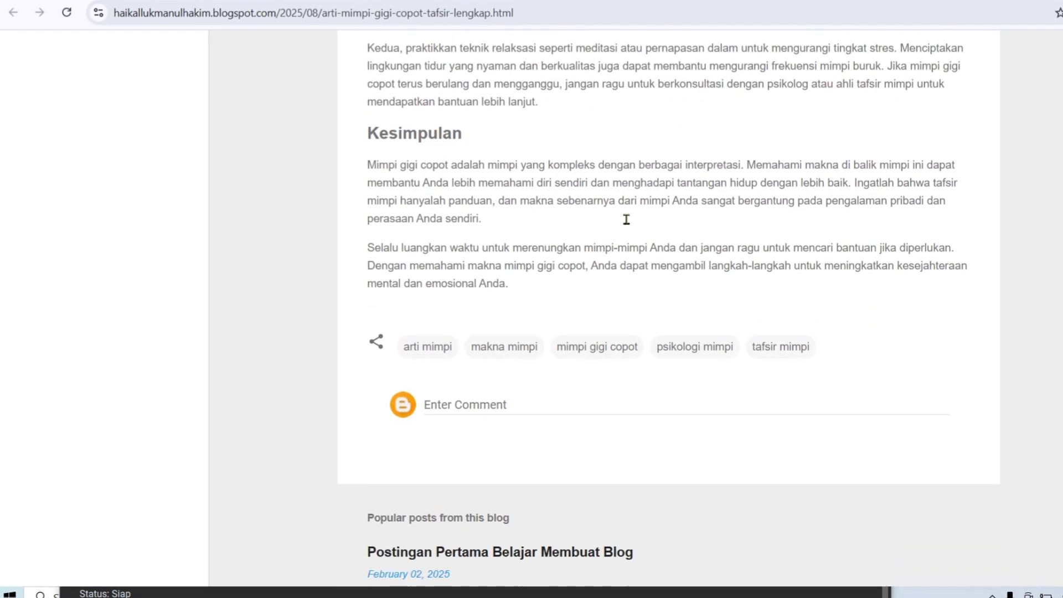
scroll(695, 251, "down", 5)
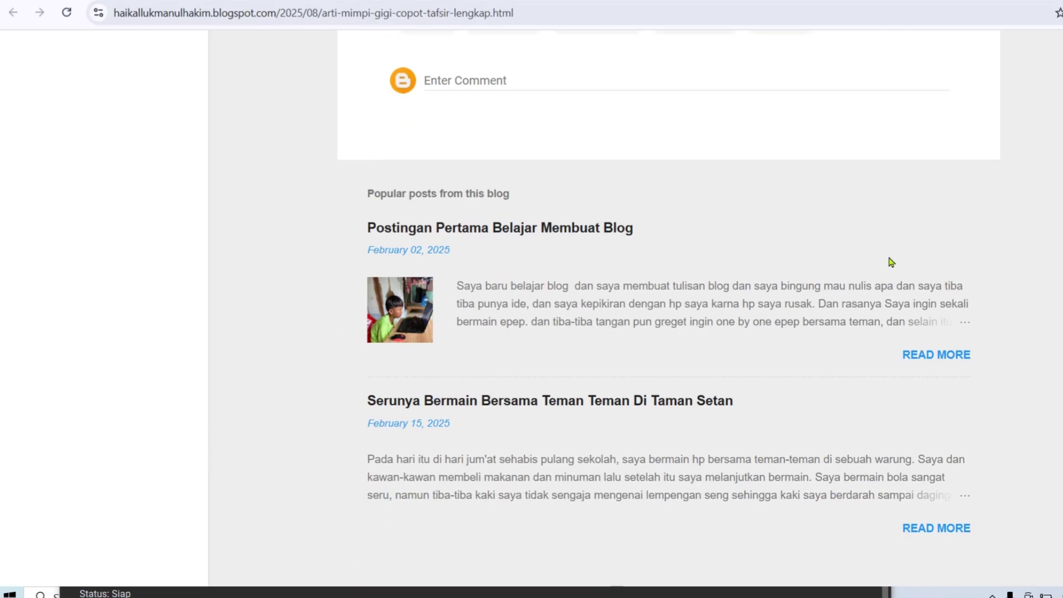
scroll(878, 241, "up", 20)
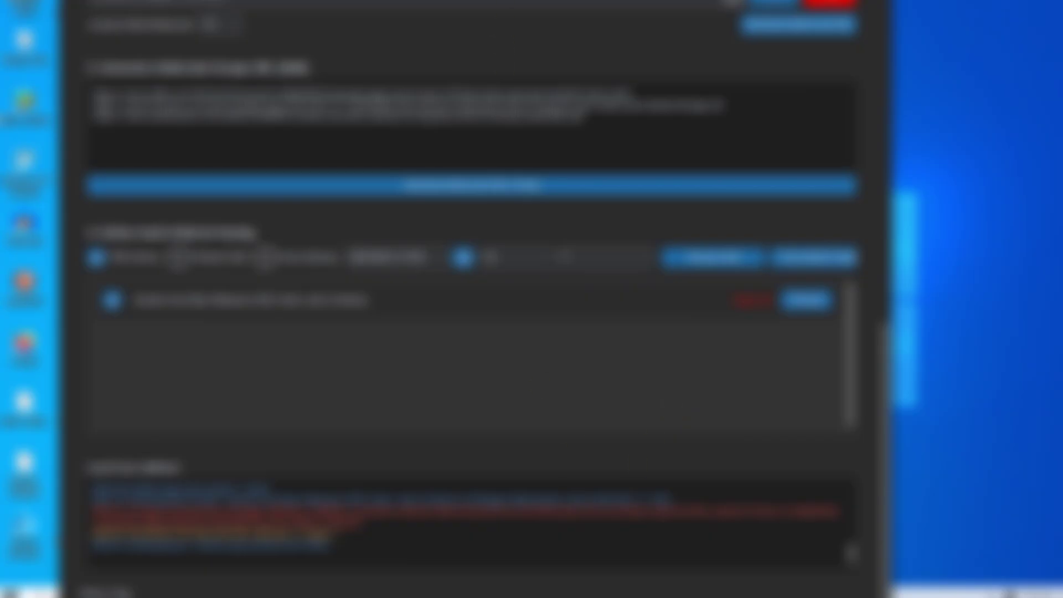
Switch to Blogger & WordPress Auto Post Pro, reposition its window, and examine the failed Blogger upload entry in the process log
left_click_drag(476, 5, 584, 8)
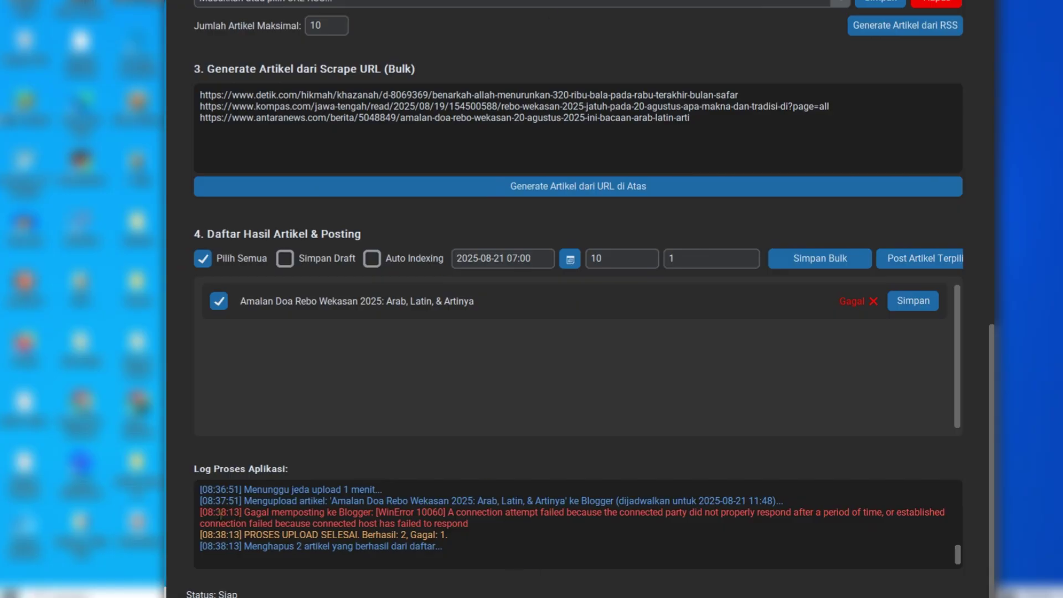
left_click_drag(216, 512, 339, 523)
left_click(364, 523)
left_click_drag(489, 526, 388, 512)
left_click(474, 521)
Review the account settings, keyword, RSS and URL scraping sections, and return to the article list and process log
scroll(967, 370, "up", 5)
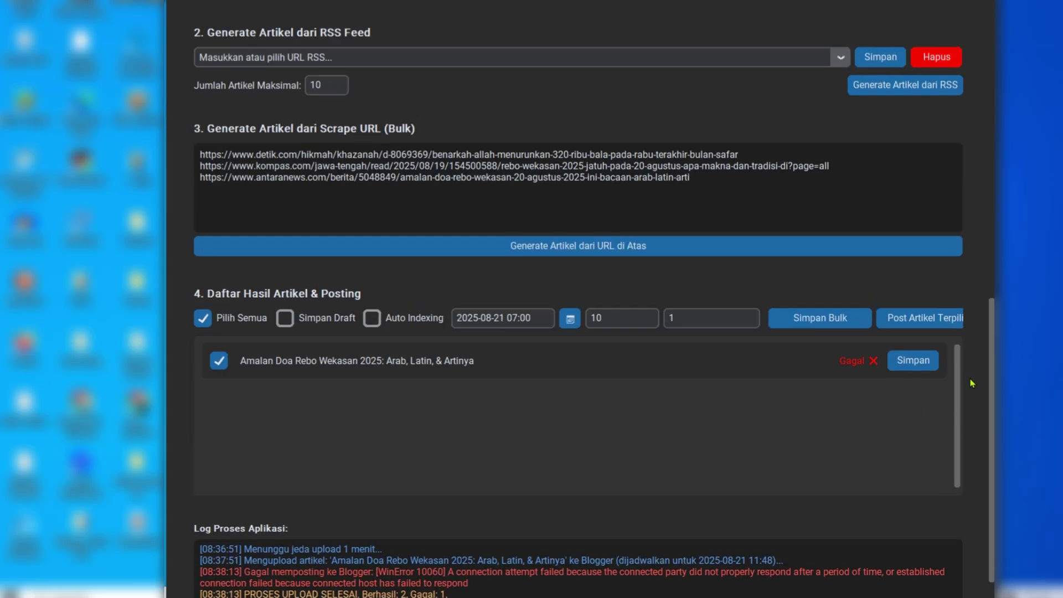
scroll(968, 378, "up", 8)
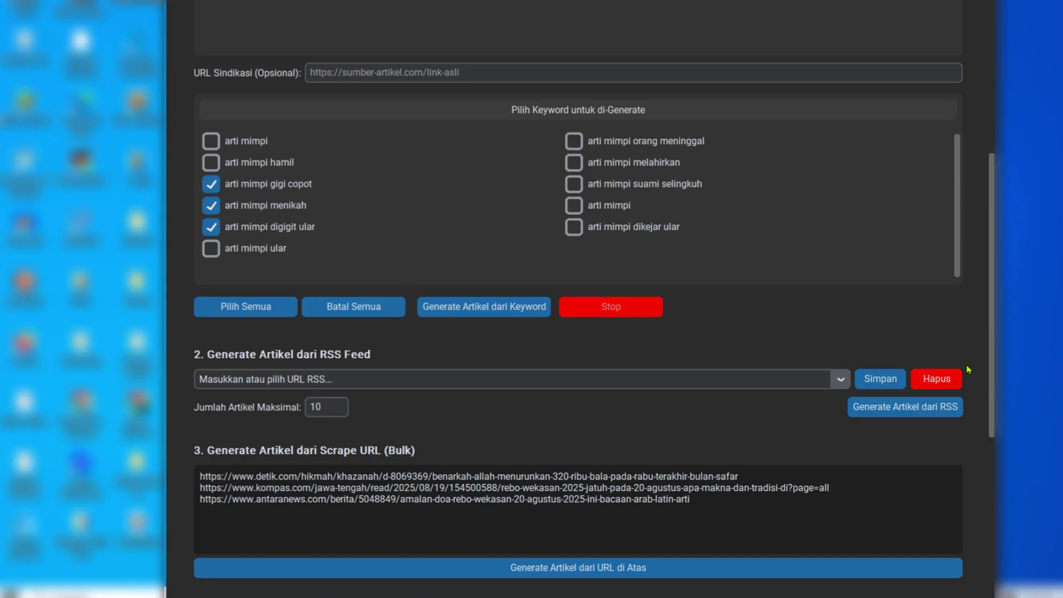
scroll(972, 360, "up", 3)
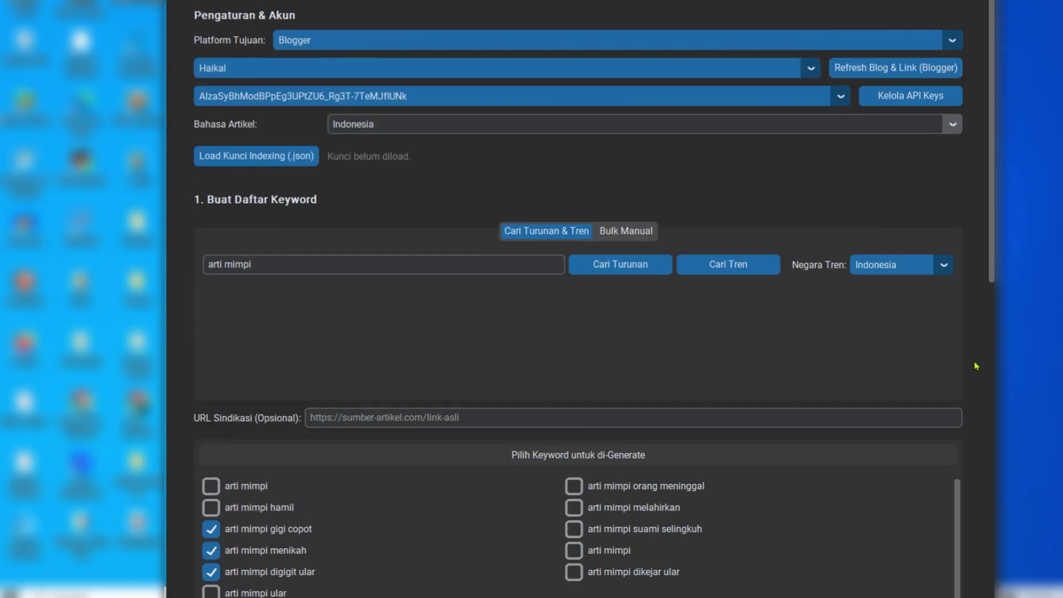
scroll(976, 365, "down", 10)
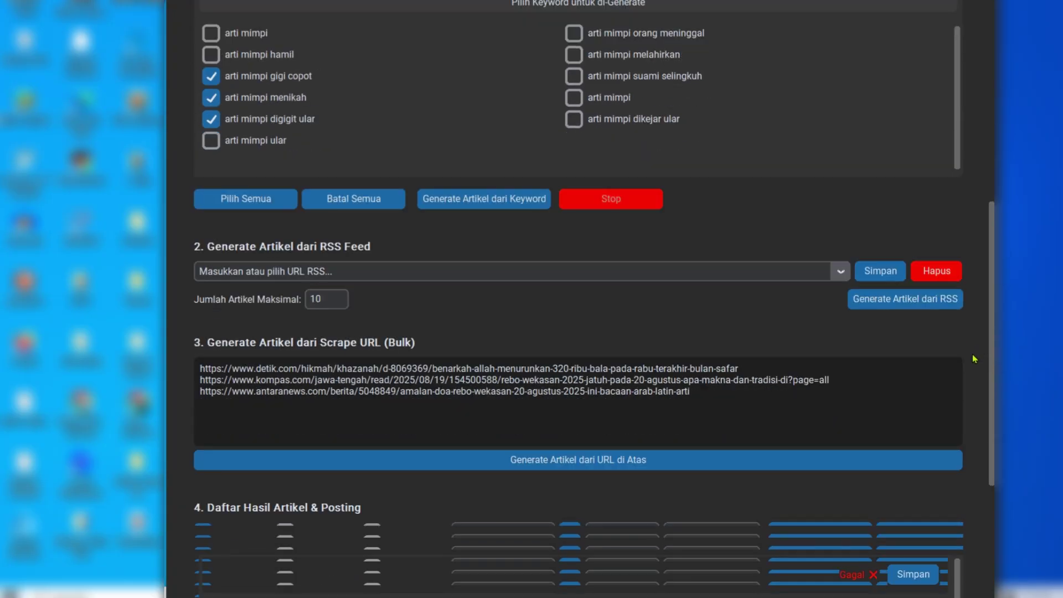
scroll(975, 355, "down", 5)
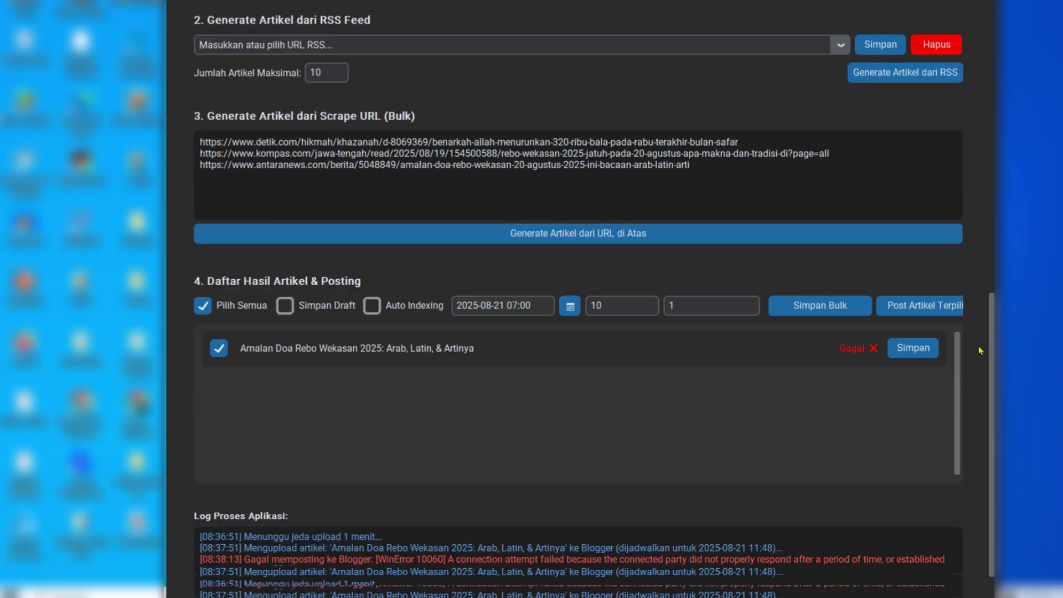
scroll(977, 349, "down", 1)
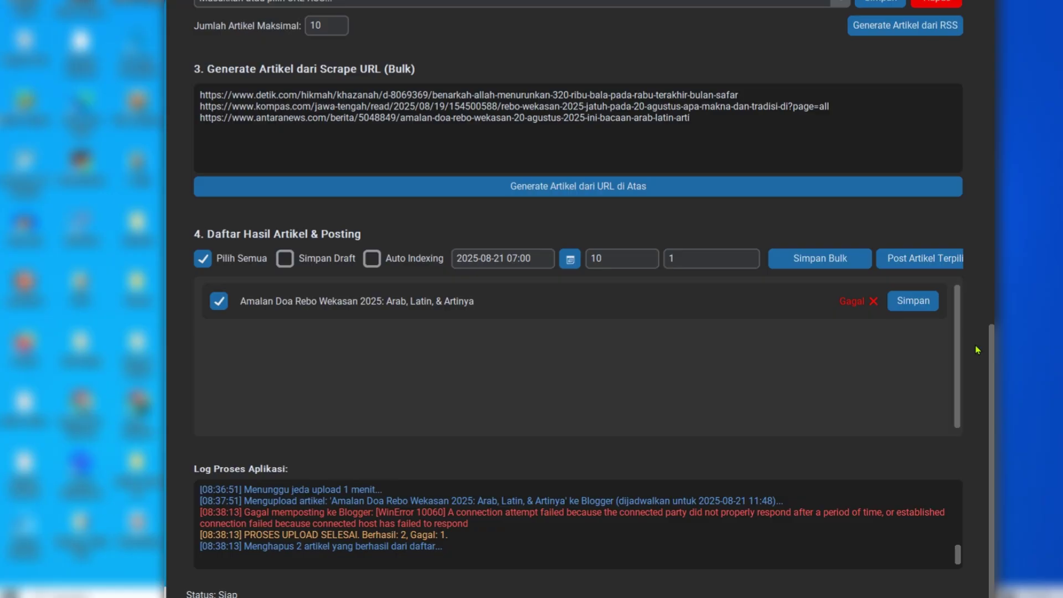